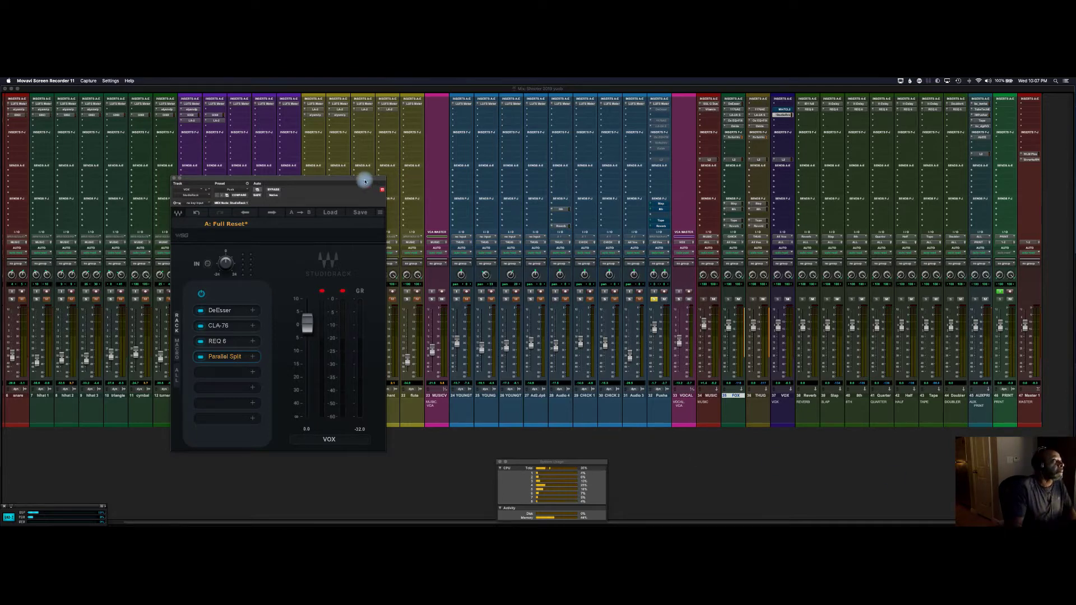
Reposition the StudioRack window of the VOX track and display its macro controls and plugin rack together.
left_click_drag(365, 181, 616, 160)
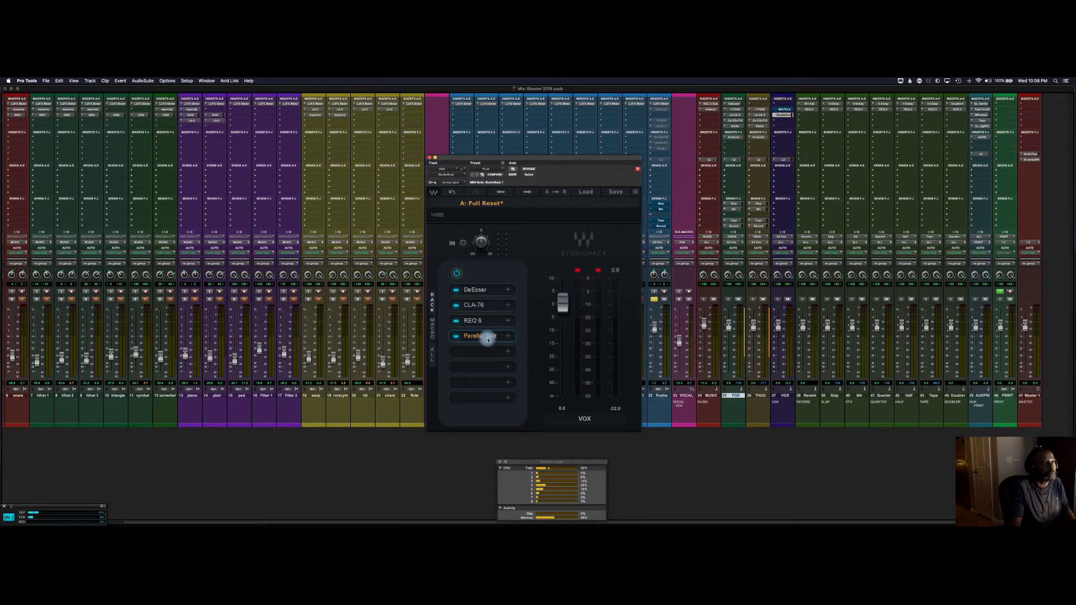
left_click(435, 336)
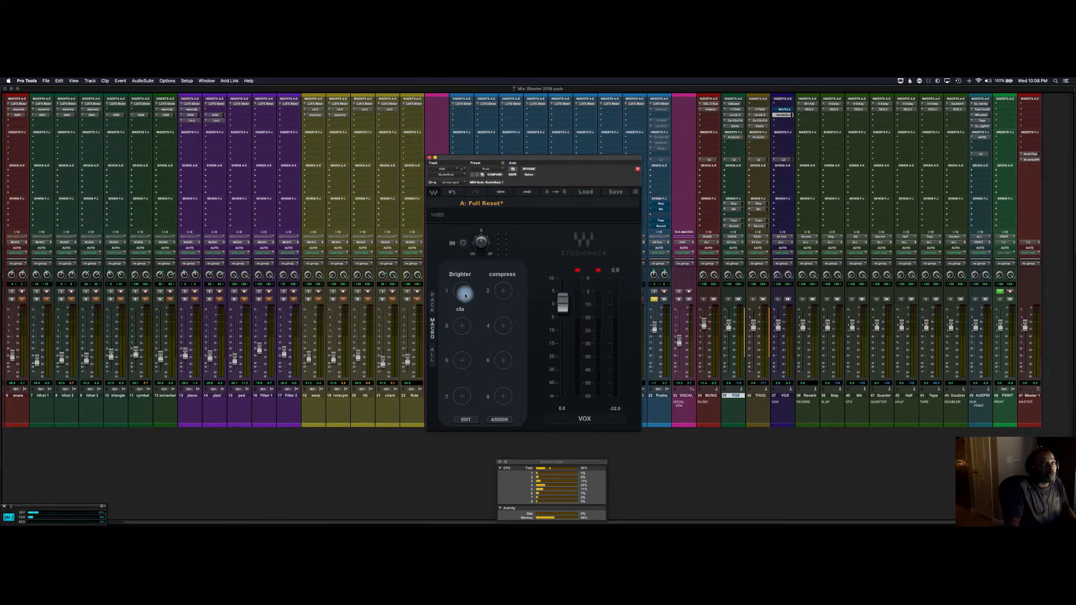
left_click(434, 355)
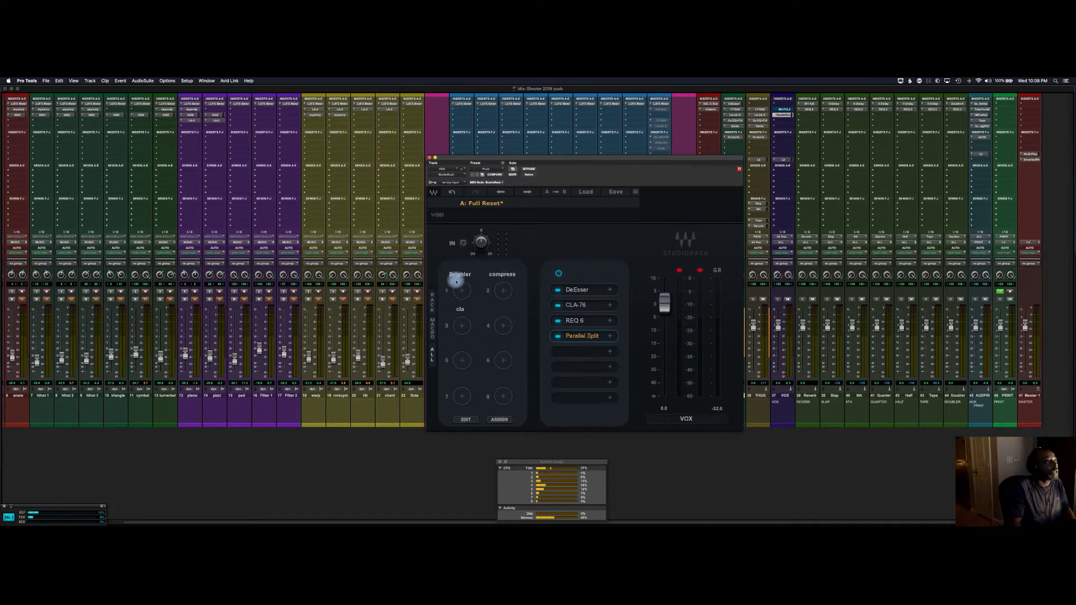
Insert the Abbey Road RS124 compressor into the empty rack slot below Parallel Split and shift its window clear of the rack.
left_click(610, 354)
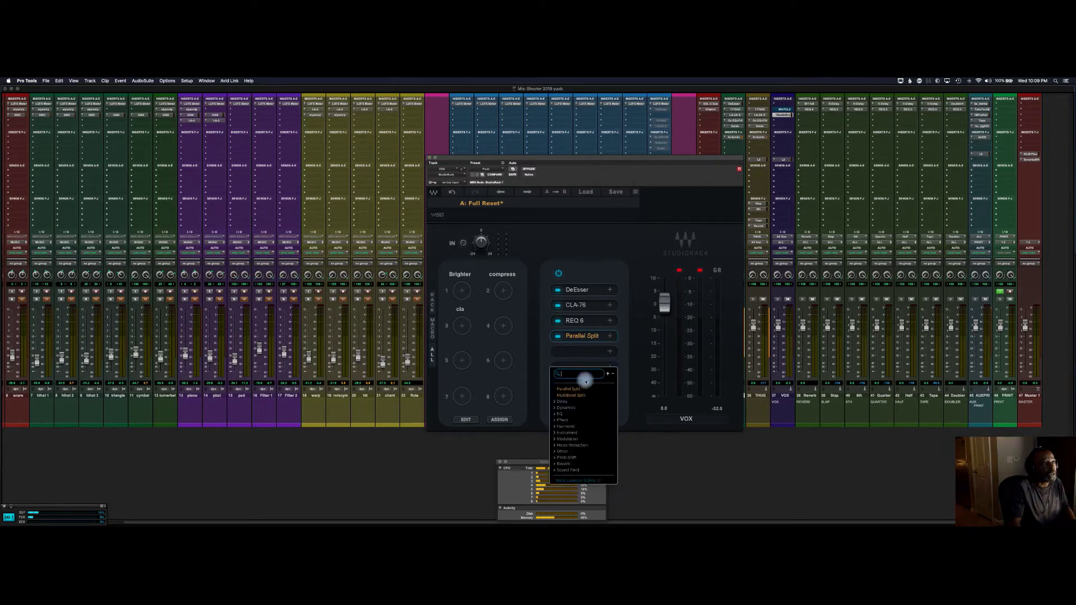
left_click(556, 408)
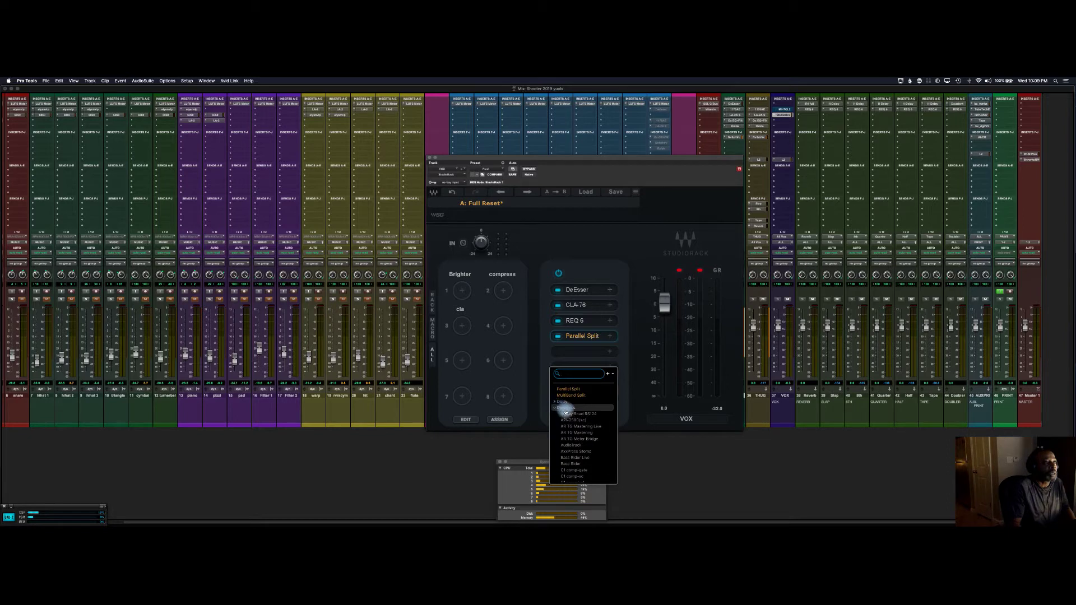
left_click(576, 414)
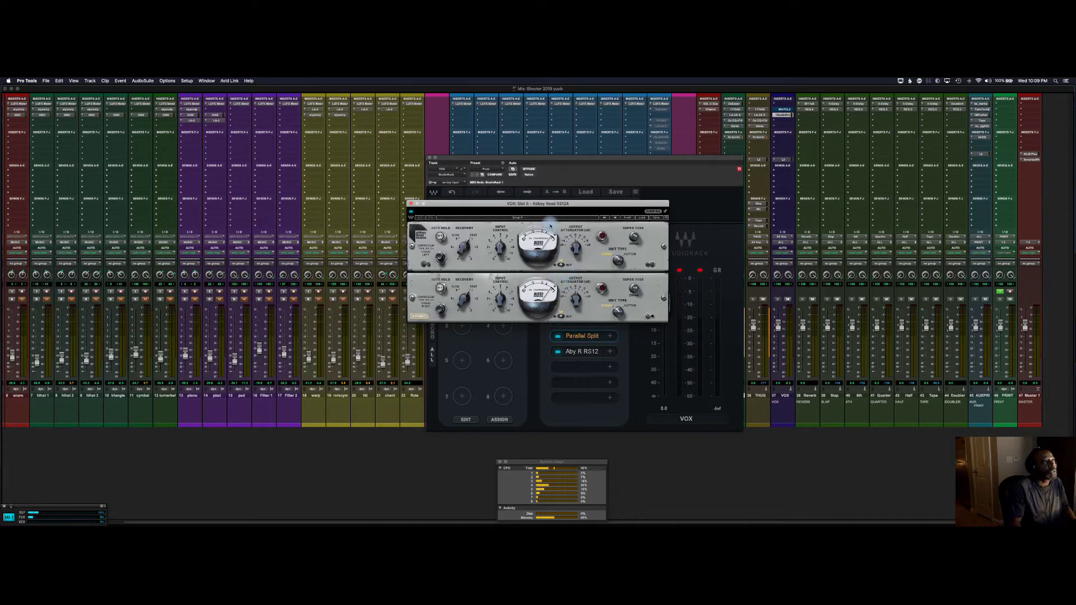
left_click_drag(539, 204, 411, 210)
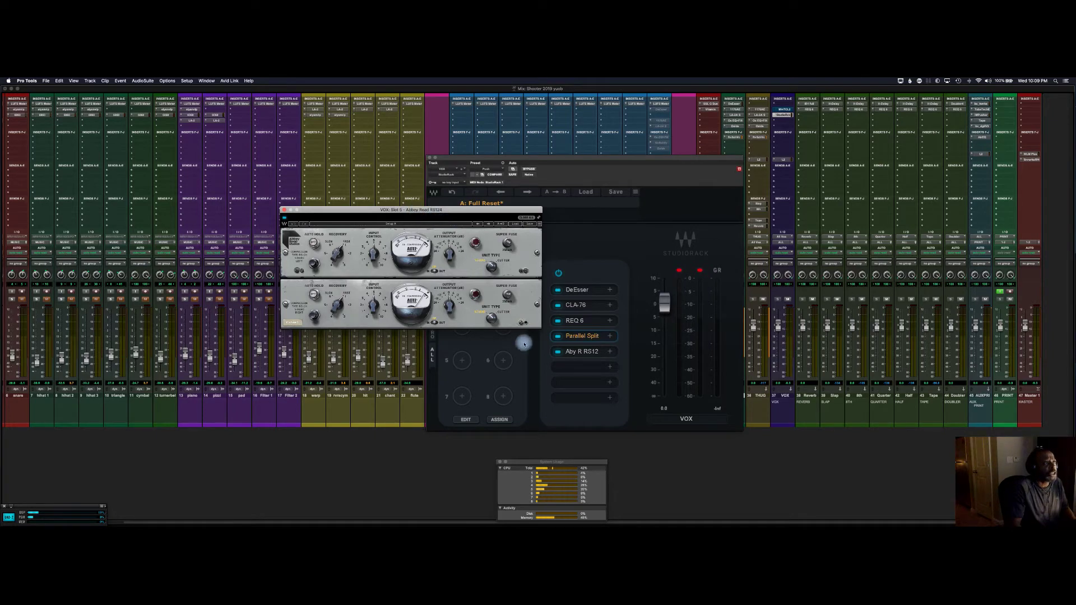
Toggle the Abbey Road RS124 window, look through its slot options and remove the plugin from the rack.
left_click(558, 353)
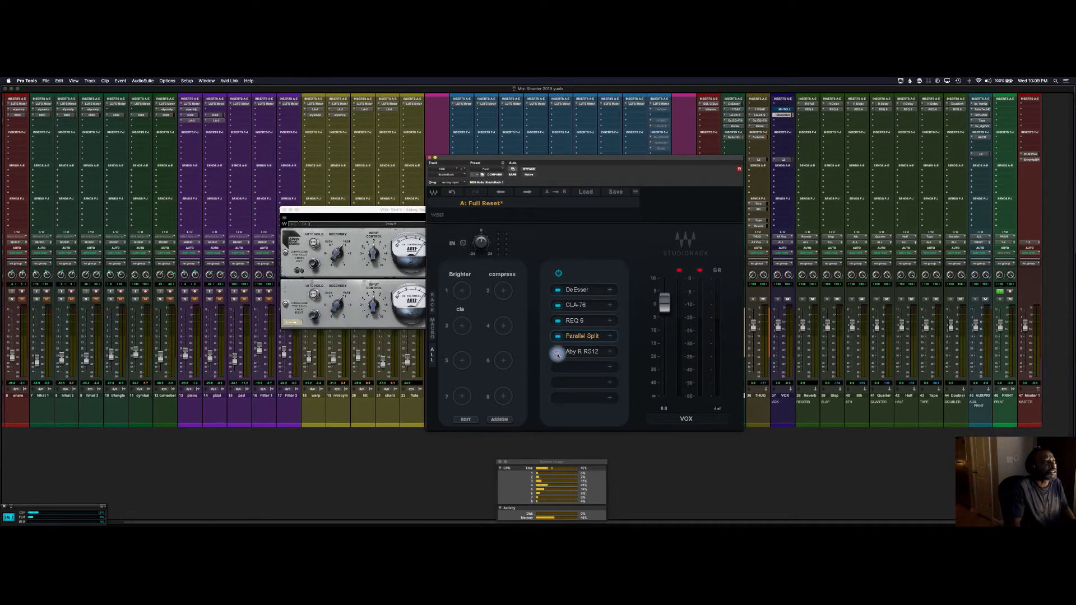
left_click(603, 356)
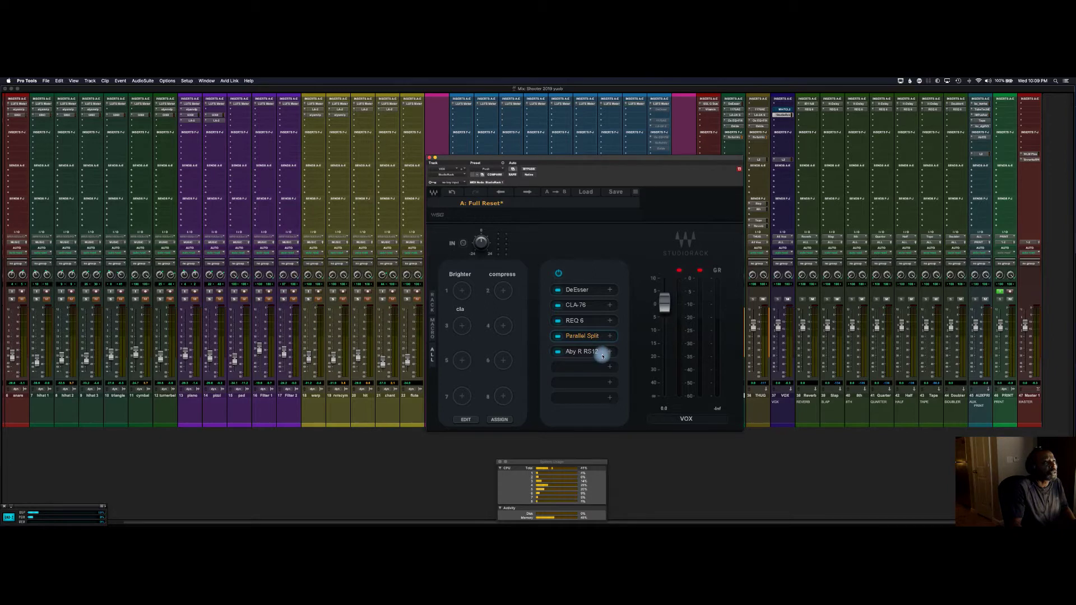
left_click(602, 357)
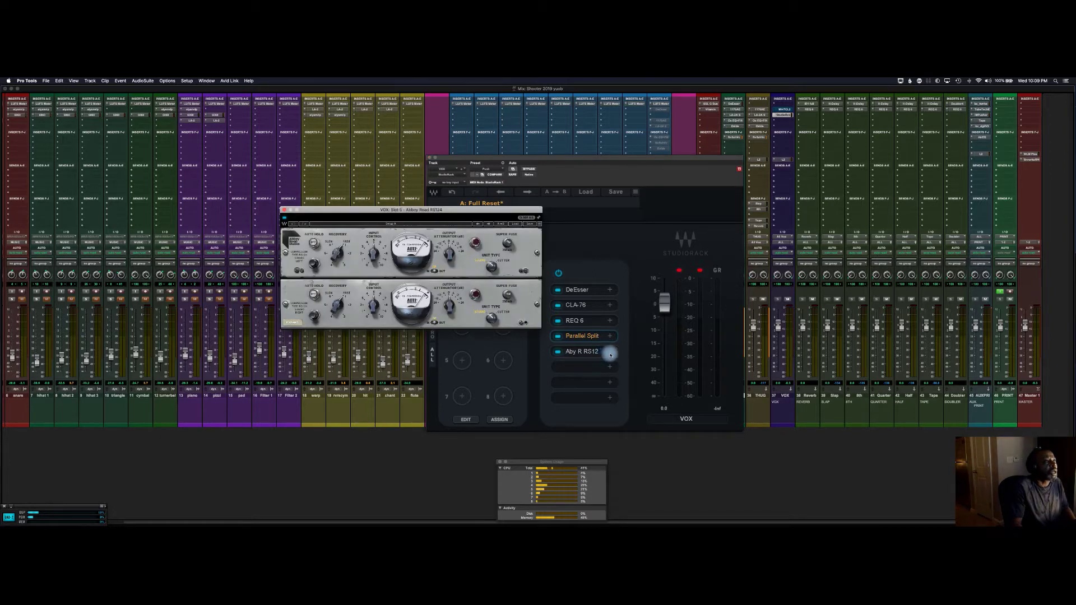
left_click(610, 353)
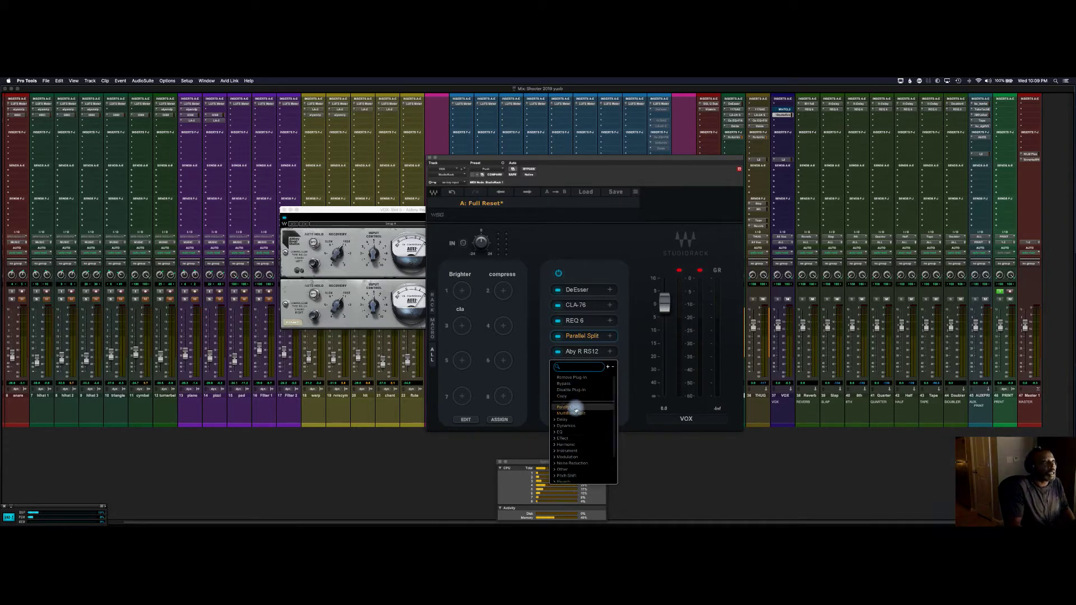
scroll(583, 411, "down", 3)
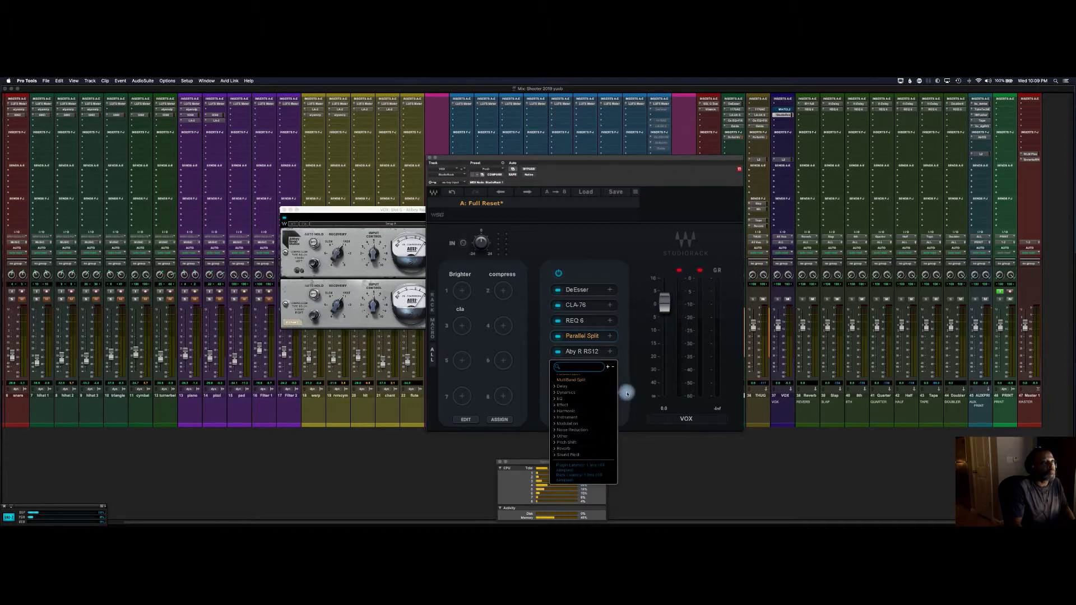
scroll(570, 396, "up", 3)
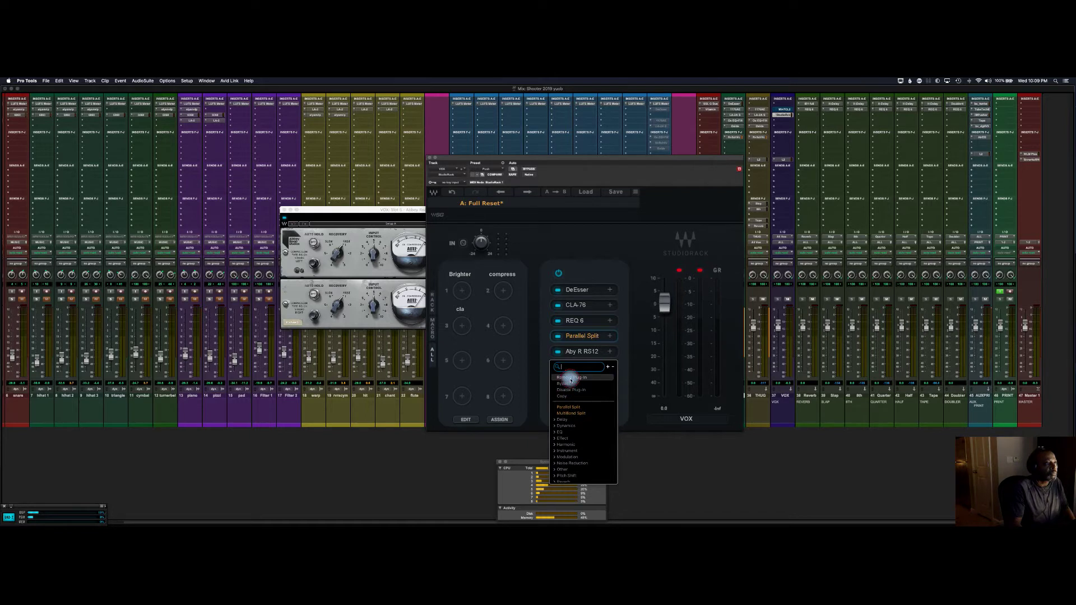
left_click(570, 377)
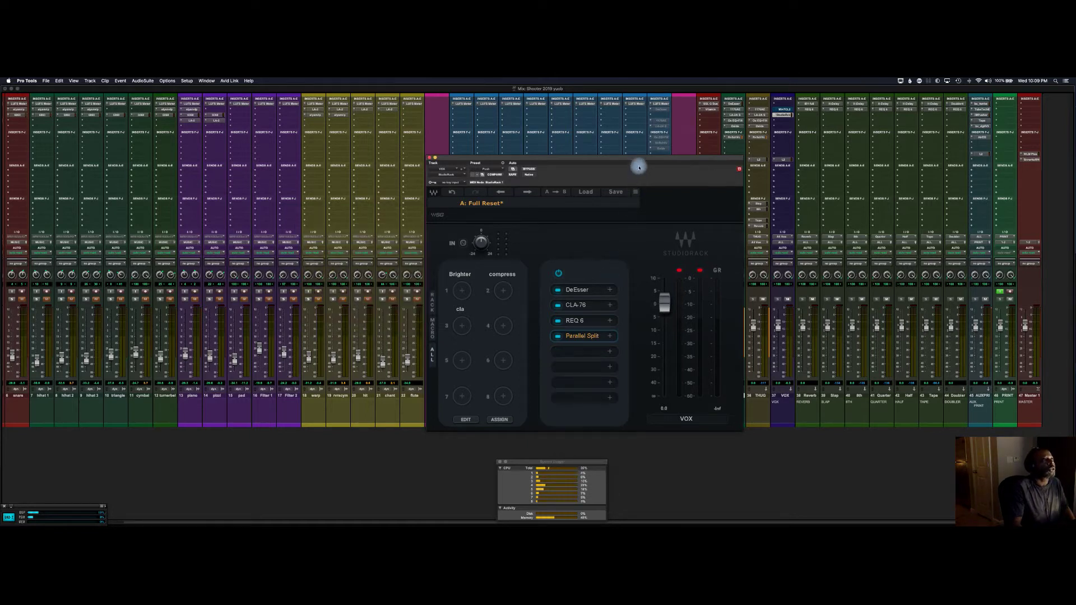
Expand the Parallel Split and inspect the reverb on its third chain and the H-Delay on its second chain.
left_click(593, 337)
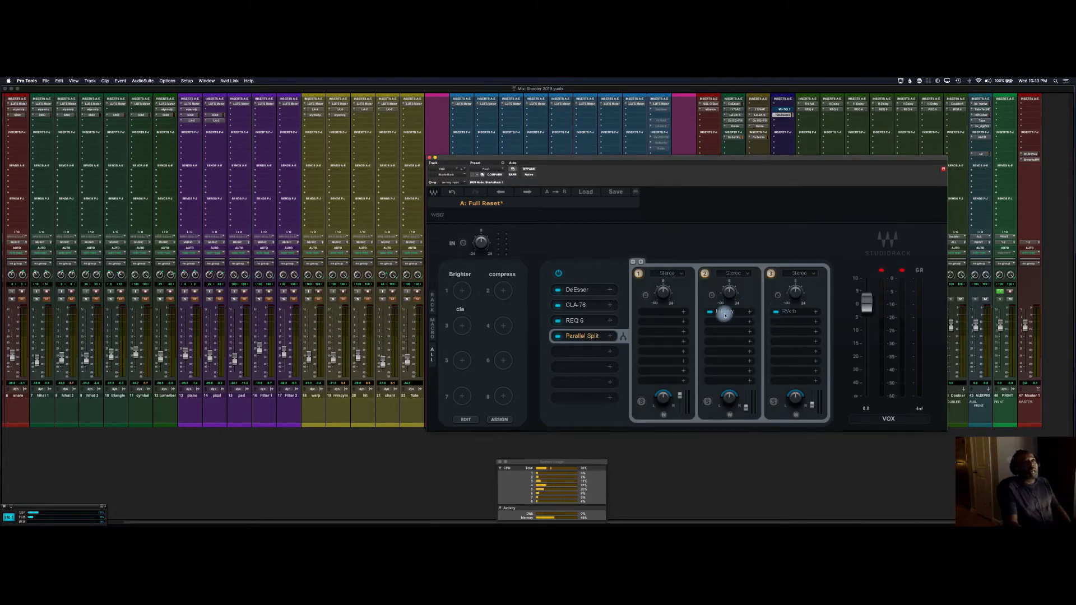
left_click(794, 313)
left_click(794, 314)
left_click(728, 312)
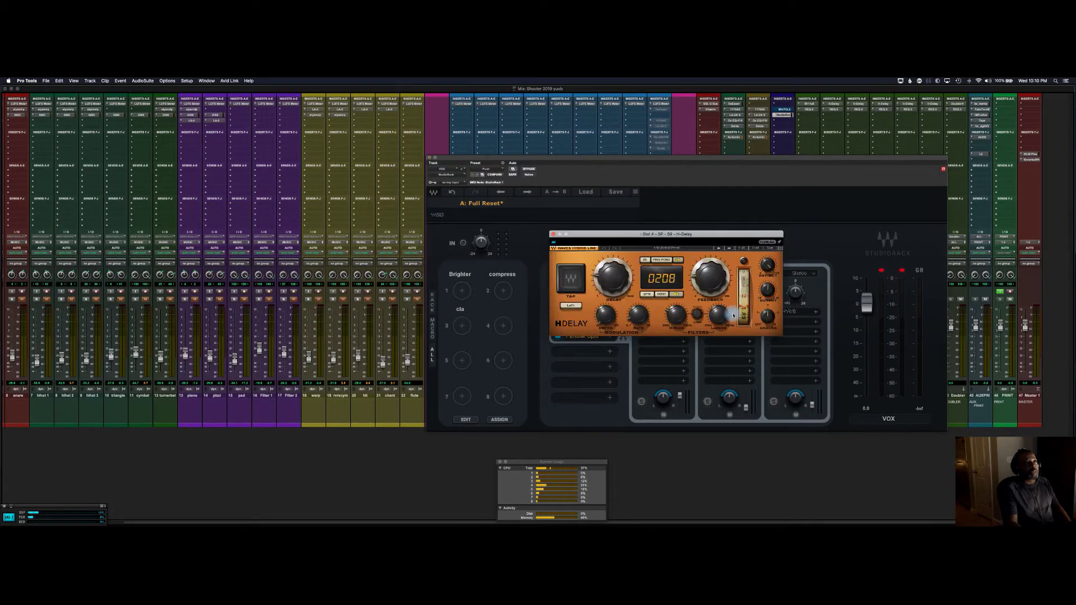
left_click(553, 235)
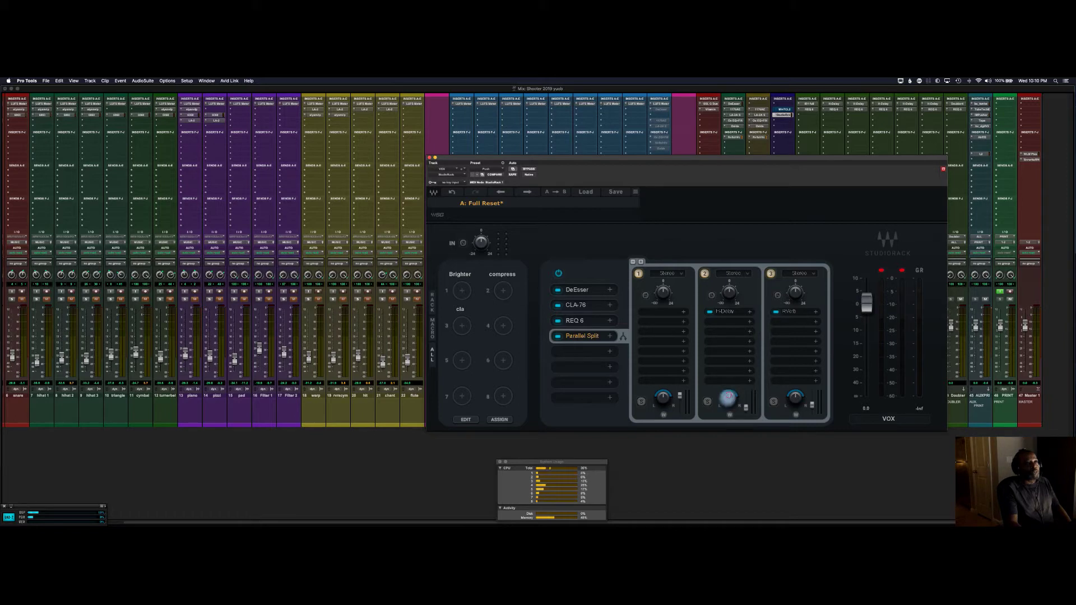
mouse_move(729, 395)
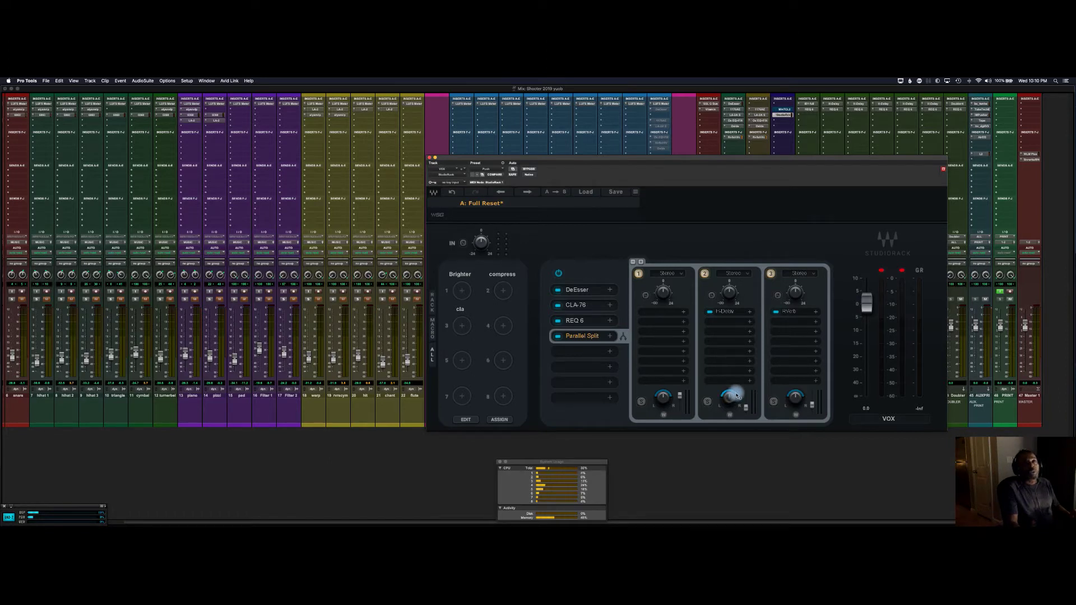
Search the plugin list for "s1" and insert the S1 Imager into the rack slot below Parallel Split.
left_click(609, 353)
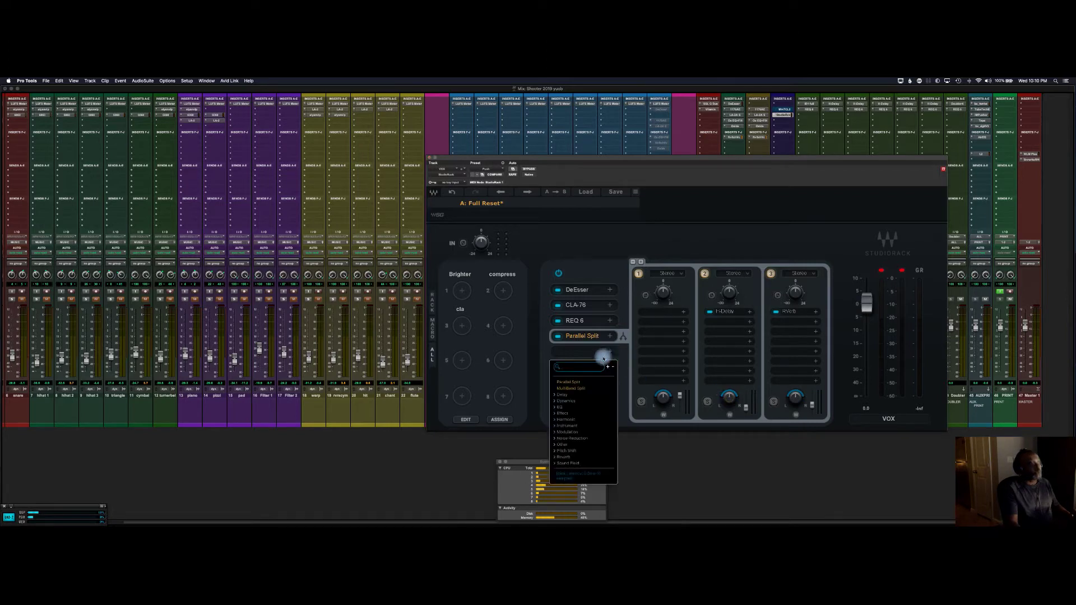
type("s1")
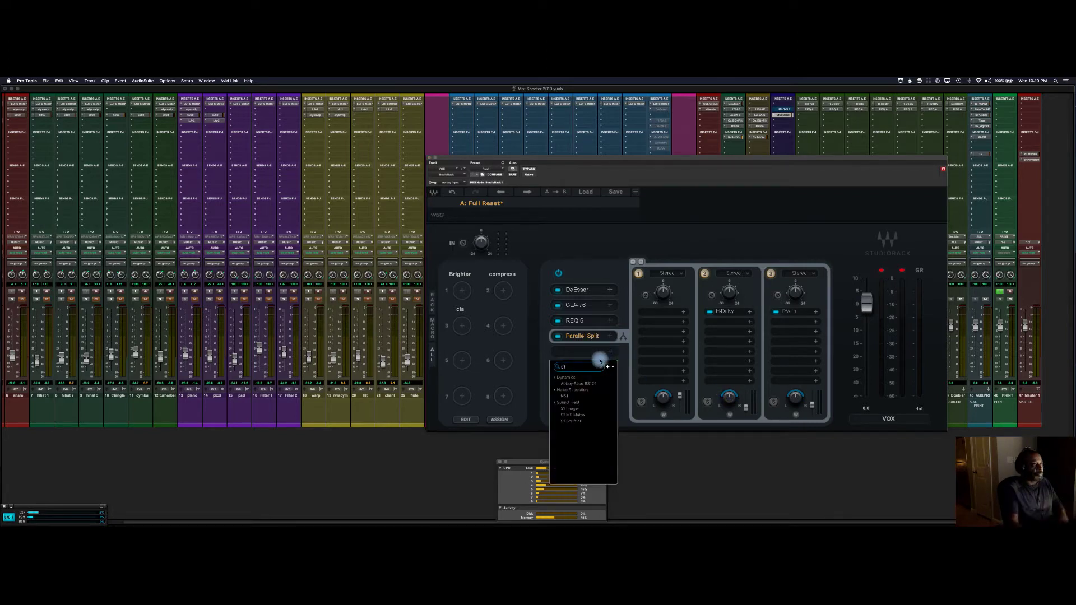
left_click(571, 410)
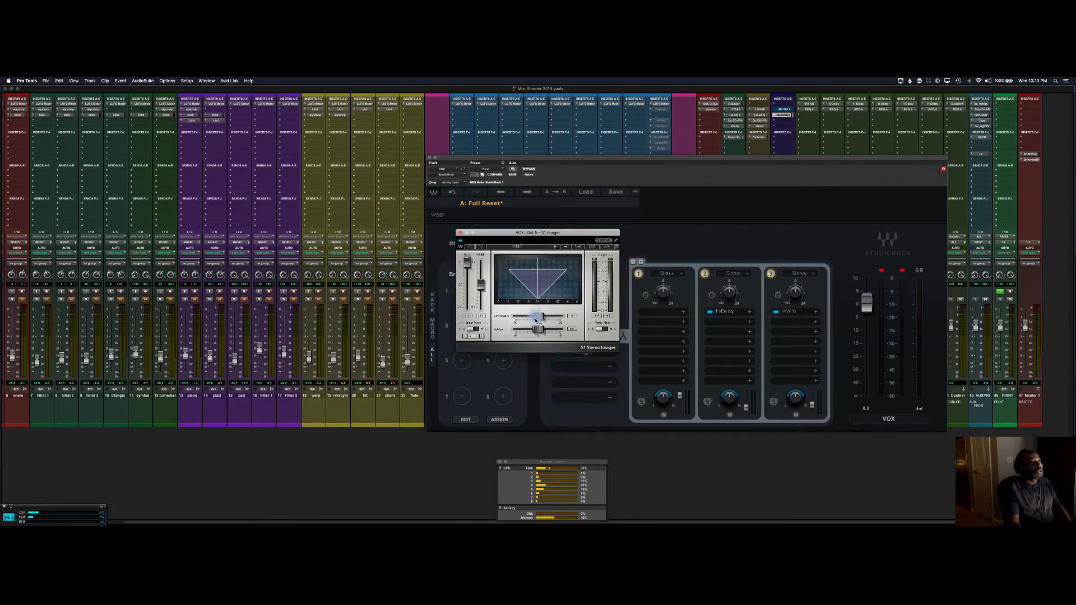
Adjust the S1 Imager's rotation and asymmetry, and try the corresponding rotation knob on the second parallel chain.
mouse_move(540, 331)
left_mouse_down()
mouse_move(566, 330)
mouse_move(518, 331)
mouse_move(559, 331)
mouse_move(519, 331)
mouse_move(537, 330)
left_mouse_up()
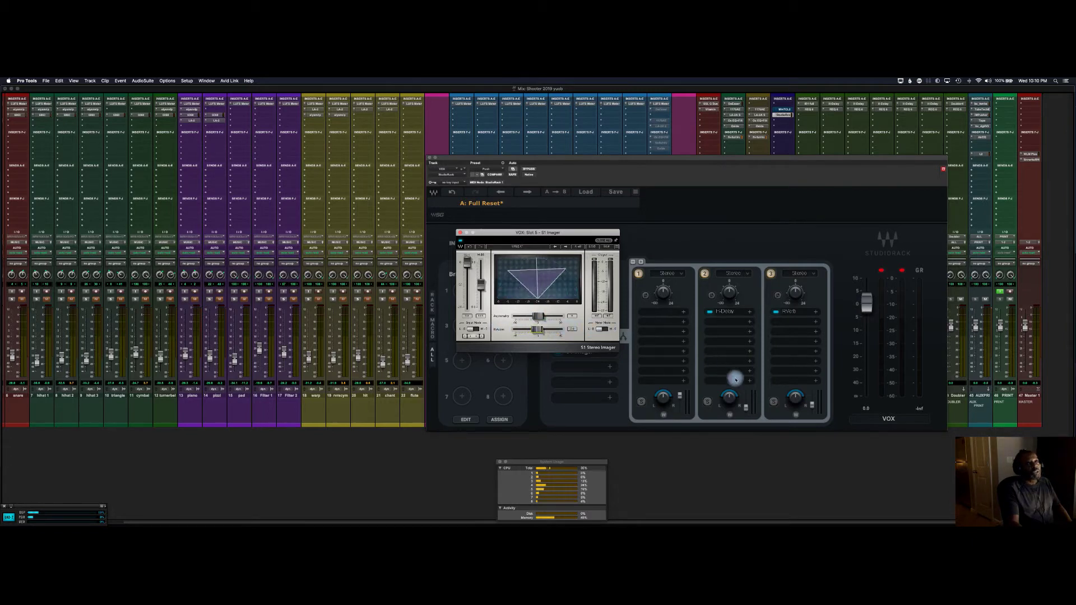
left_click_drag(726, 396, 682, 415)
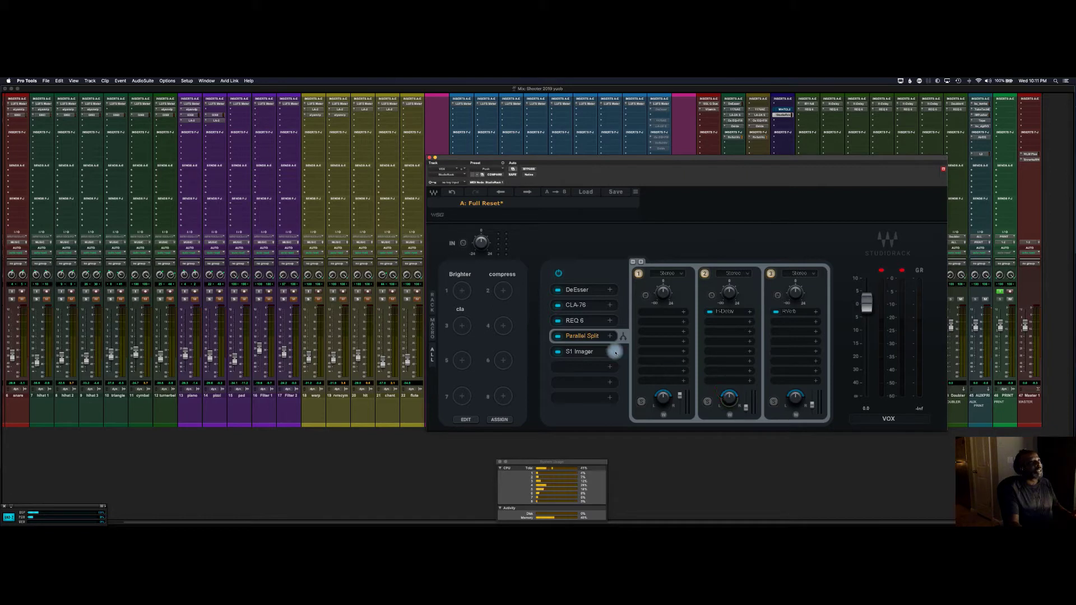
left_click(582, 351)
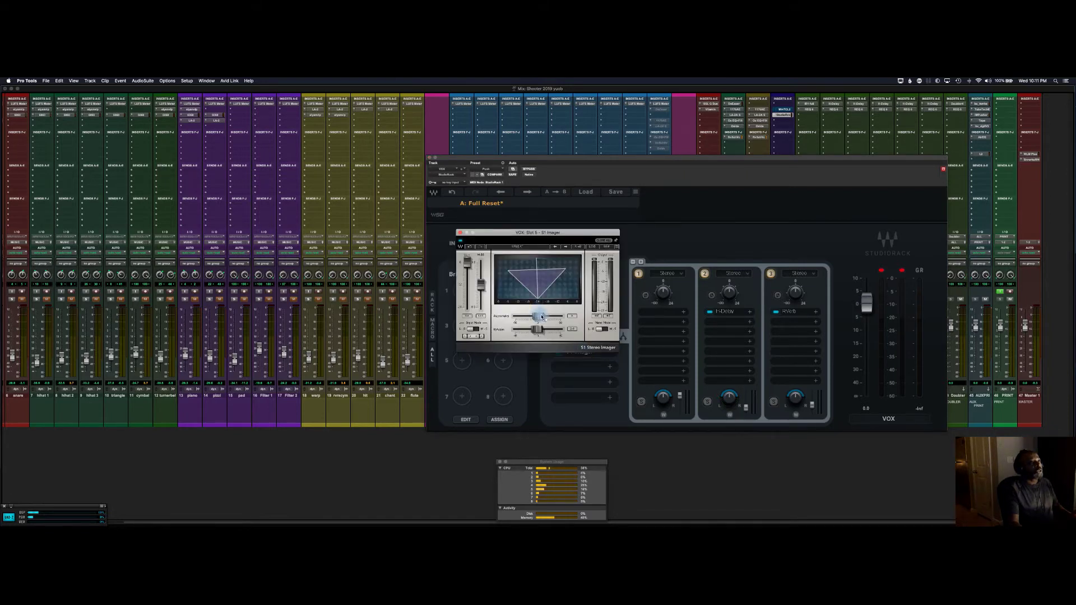
mouse_move(541, 317)
left_mouse_down()
mouse_move(563, 317)
mouse_move(515, 317)
mouse_move(569, 317)
mouse_move(518, 315)
mouse_move(545, 312)
left_mouse_up()
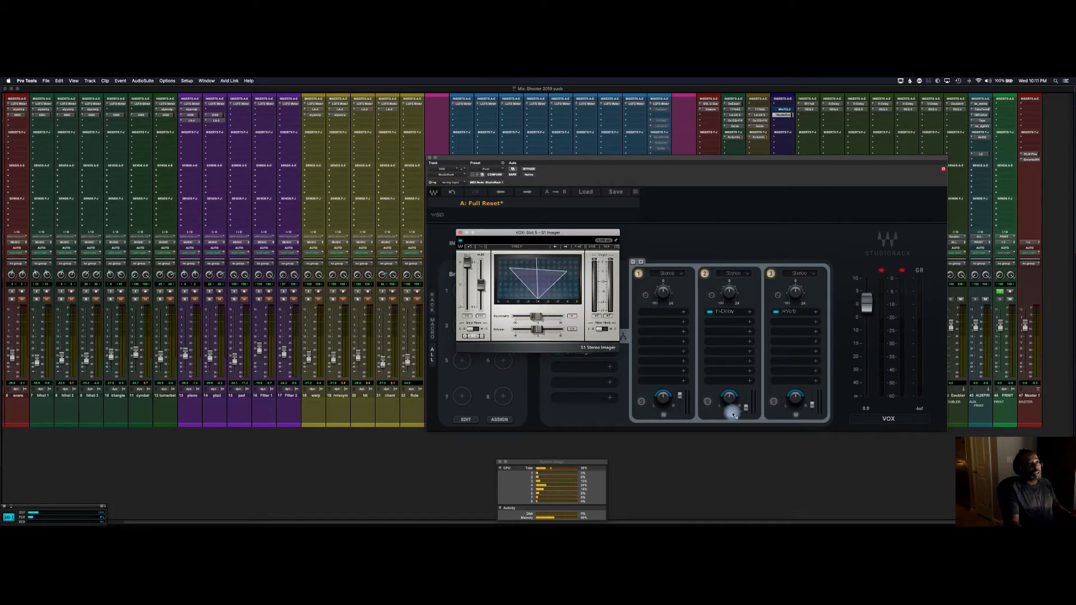
Try the second chain's width control, reduce the width slider in the S1 Imager and close the imager's window.
mouse_move(730, 416)
left_mouse_down()
mouse_move(727, 446)
mouse_move(731, 399)
mouse_move(726, 447)
mouse_move(730, 403)
mouse_move(728, 432)
left_mouse_up()
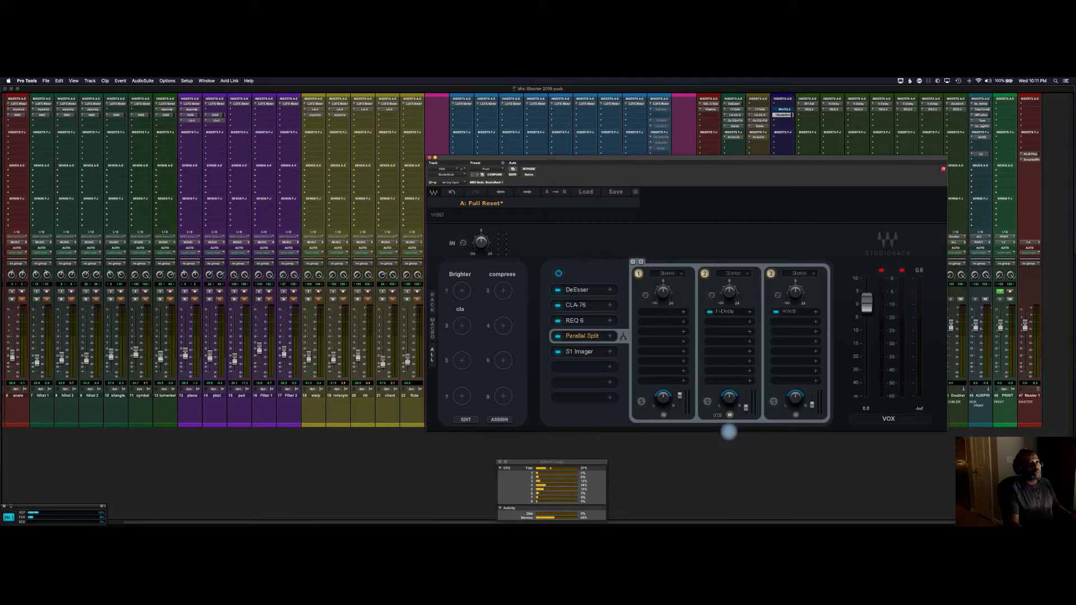
left_click(582, 352)
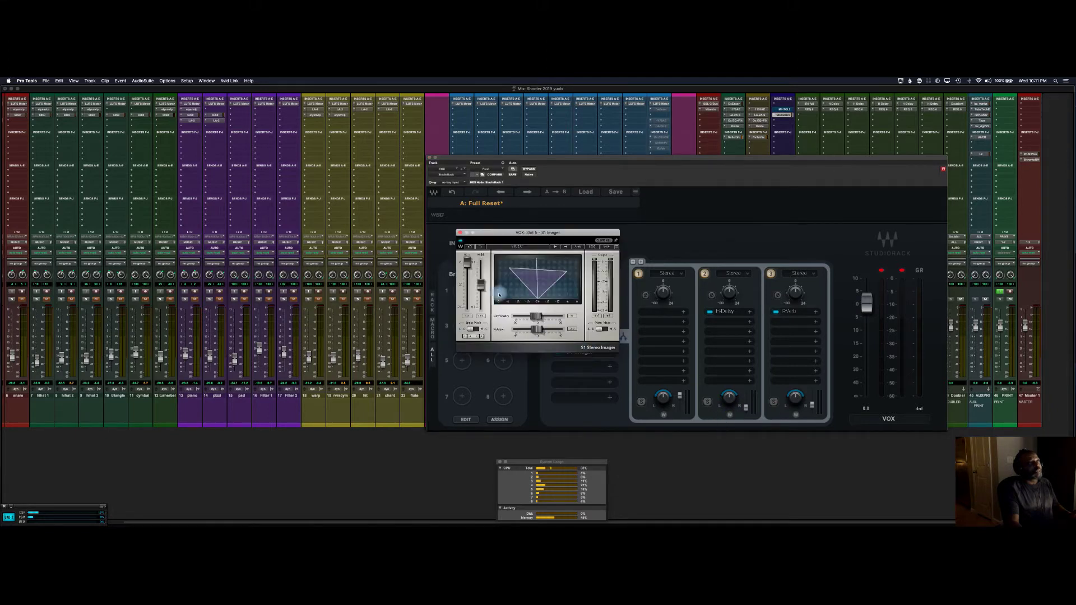
mouse_move(482, 289)
left_mouse_down()
mouse_move(481, 306)
mouse_move(481, 276)
left_mouse_up()
left_click_drag(480, 314, 481, 289)
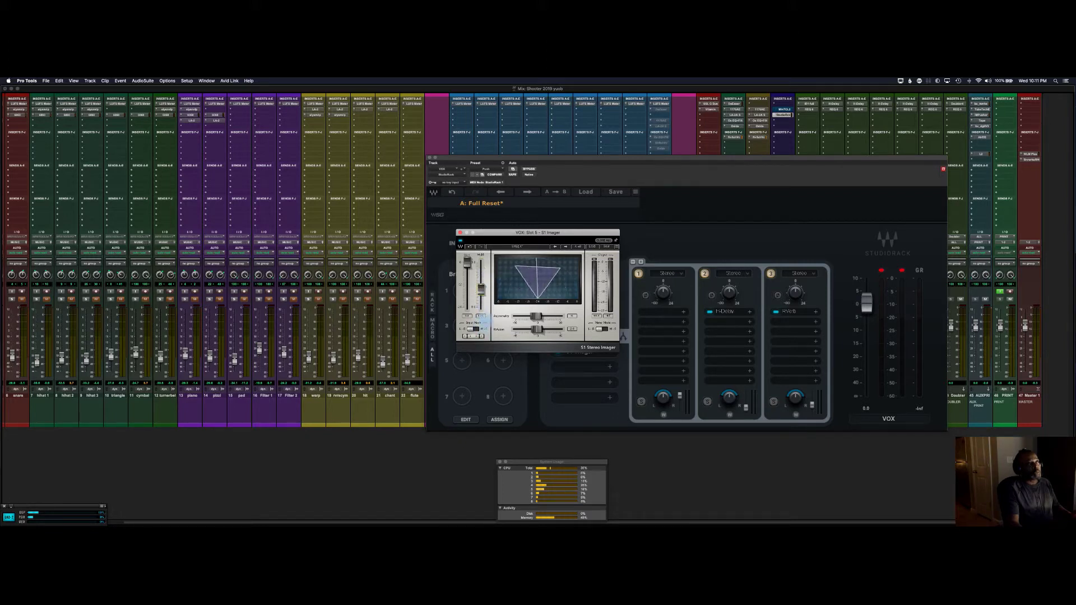
left_click(461, 232)
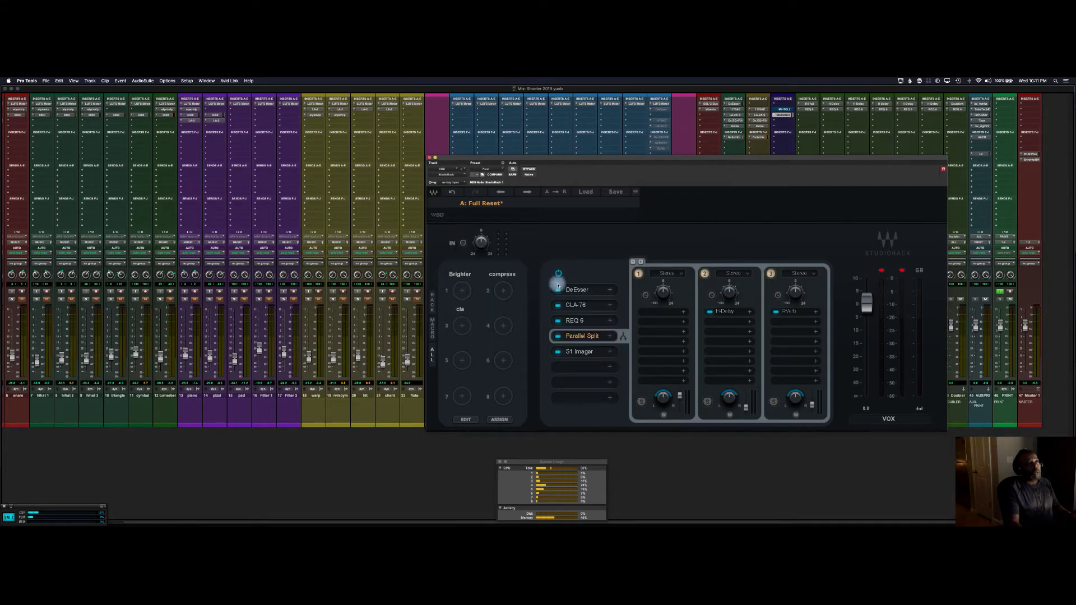
mouse_move(729, 416)
left_mouse_down()
mouse_move(714, 514)
mouse_move(728, 385)
mouse_move(710, 519)
mouse_move(730, 396)
left_mouse_up()
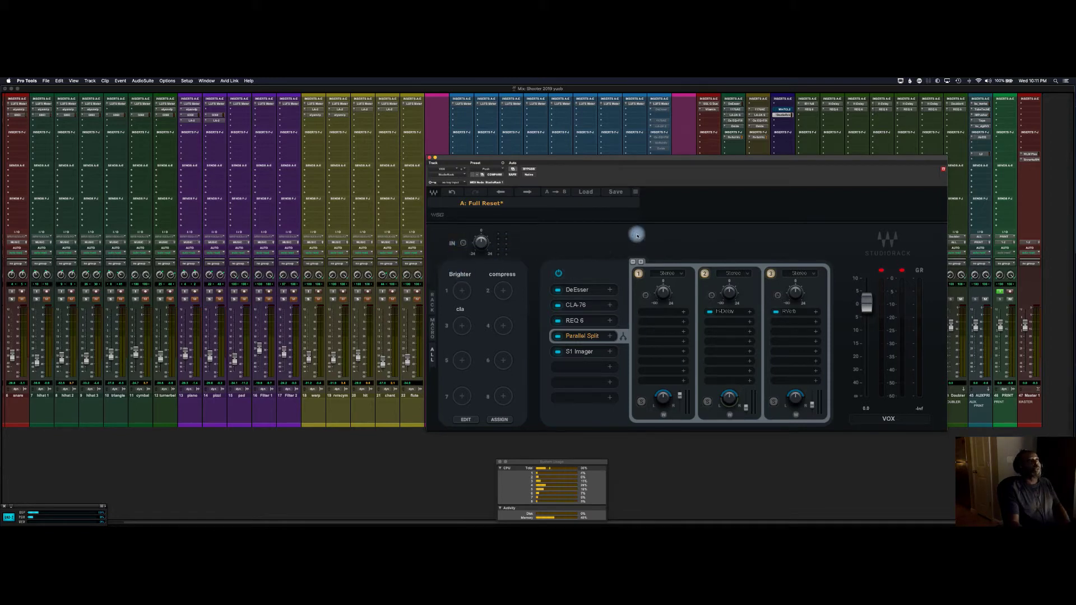
Move the StudioRack window aside and play the vocal with the whole plugin chain bypassed and enabled for comparison.
left_click_drag(717, 159, 419, 129)
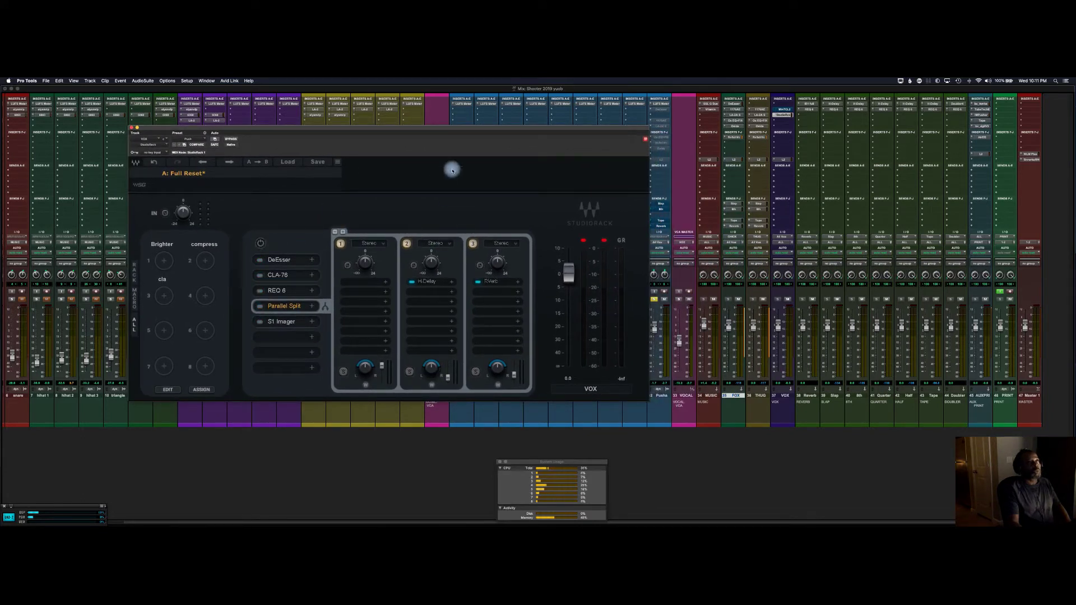
left_click_drag(476, 130, 434, 133)
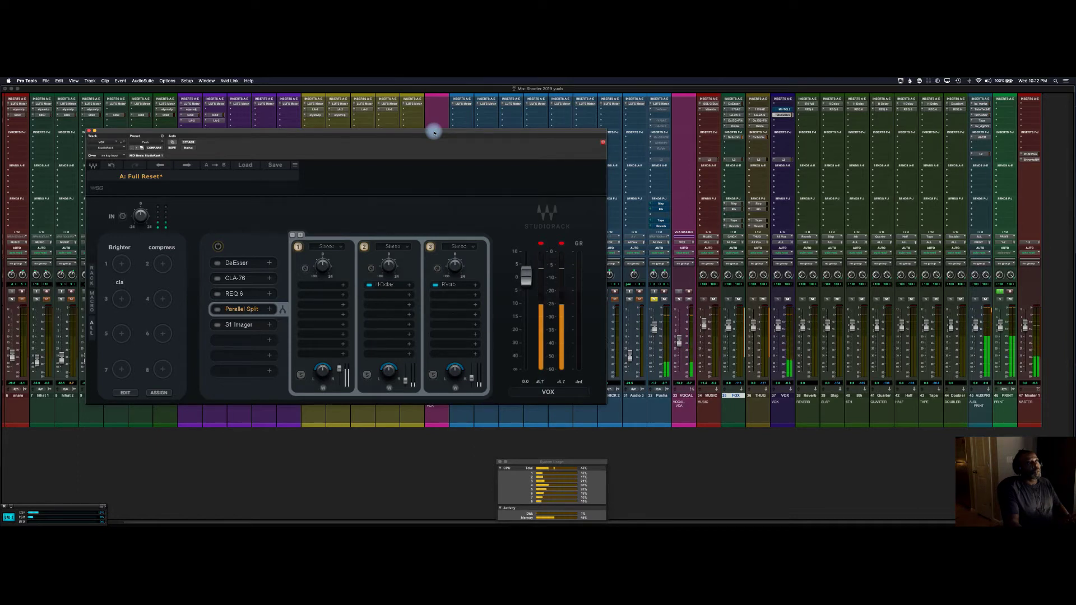
key("space")
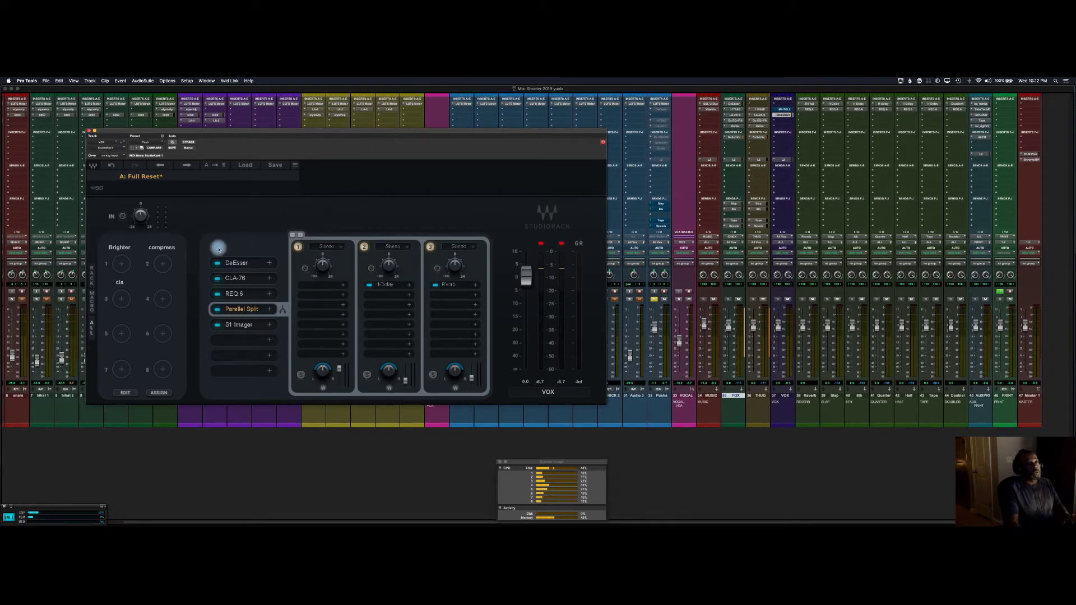
key("space")
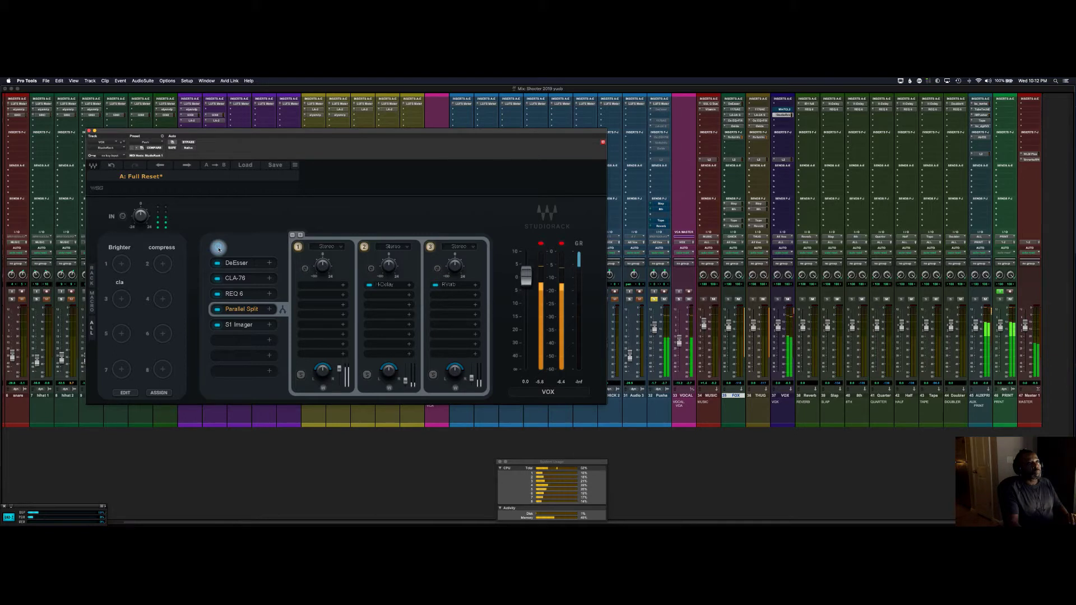
key("space")
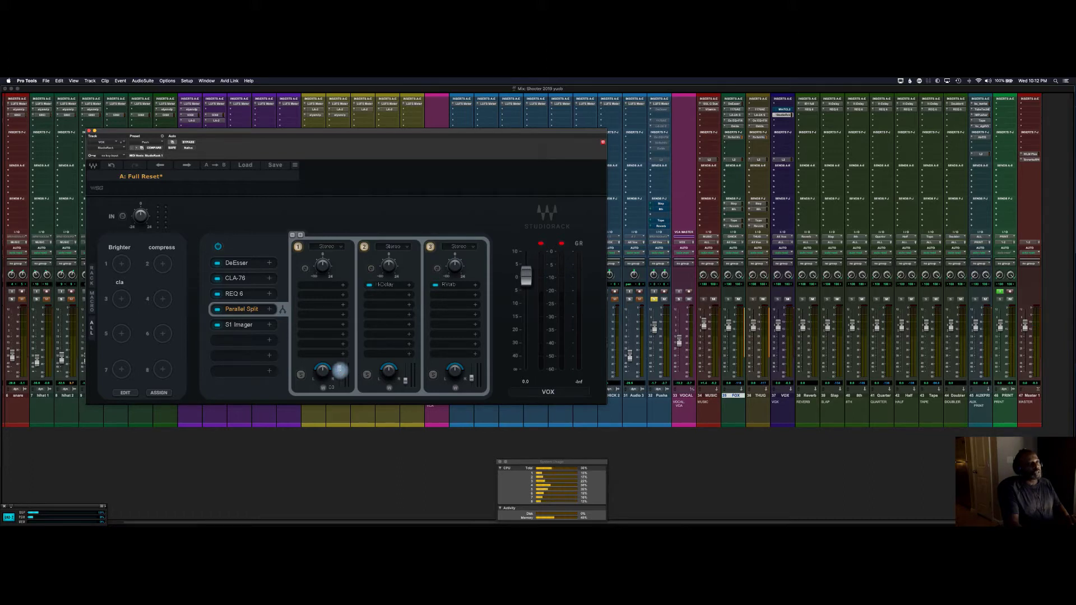
Play the vocal and rebalance the parallel chains, nudging the first chain's level fader and lowering the second chain's.
key("space")
mouse_move(340, 371)
left_mouse_down()
mouse_move(346, 340)
mouse_move(340, 373)
left_mouse_up()
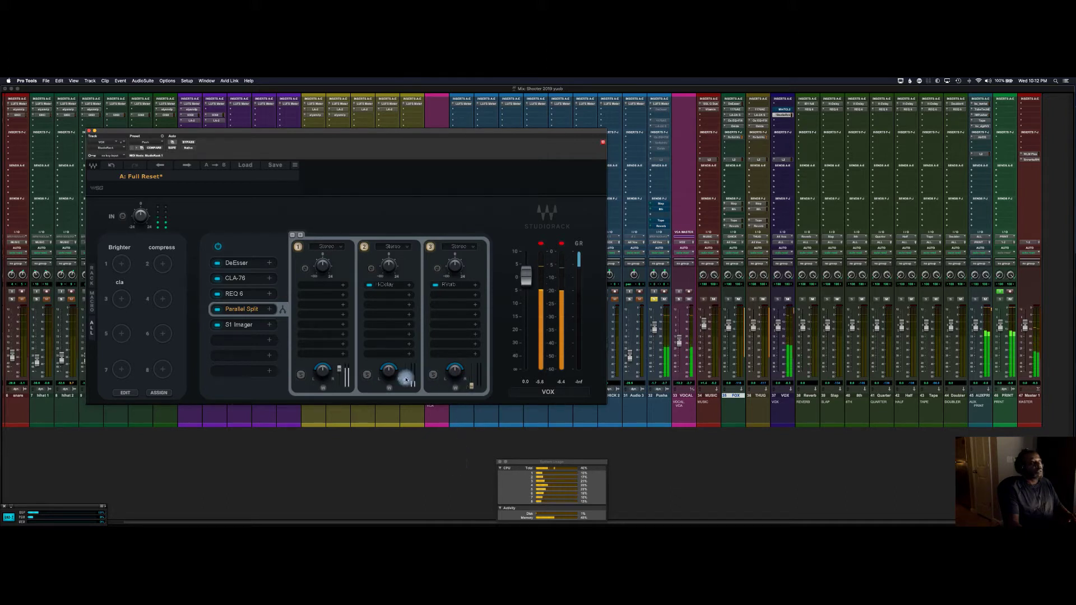
left_click_drag(405, 380, 405, 386)
key("space")
key("space")
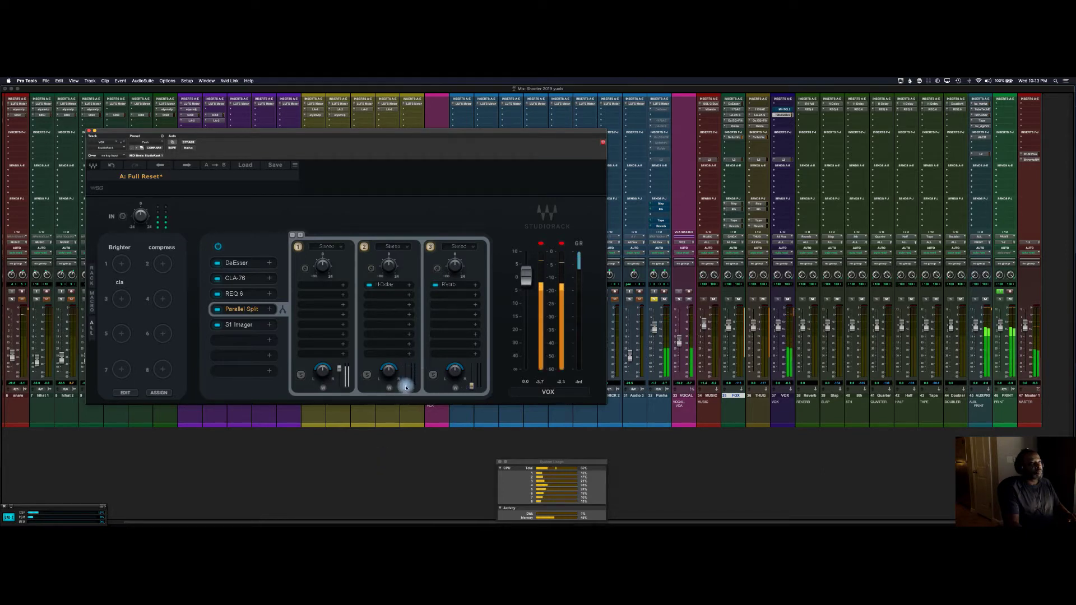
Raise the second and third parallel chains' level faders to blend their effects into the playing vocal.
left_click_drag(405, 387, 411, 351)
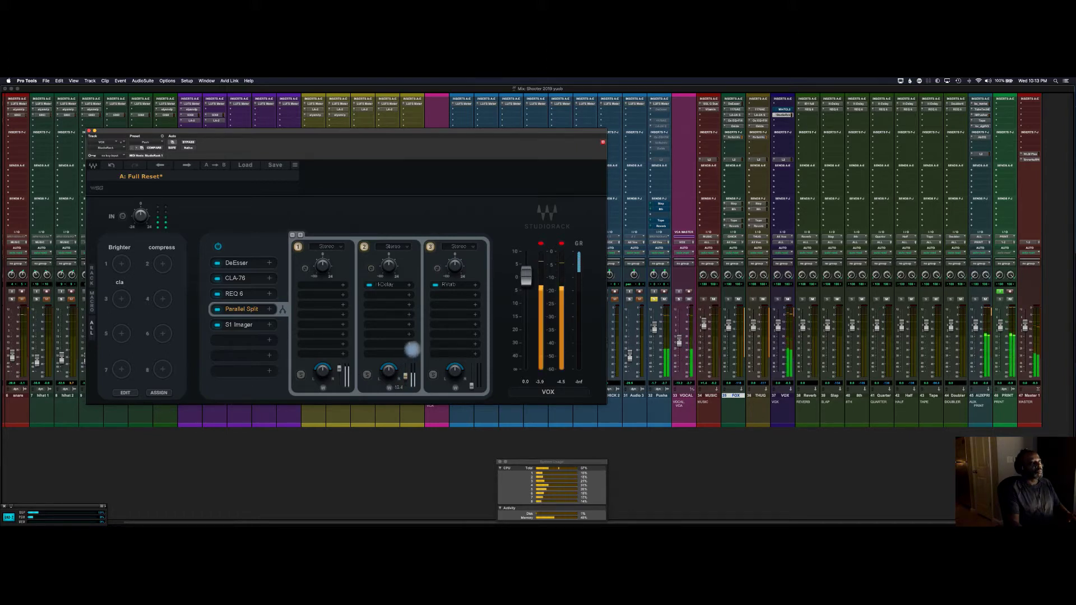
left_click_drag(411, 351, 410, 364)
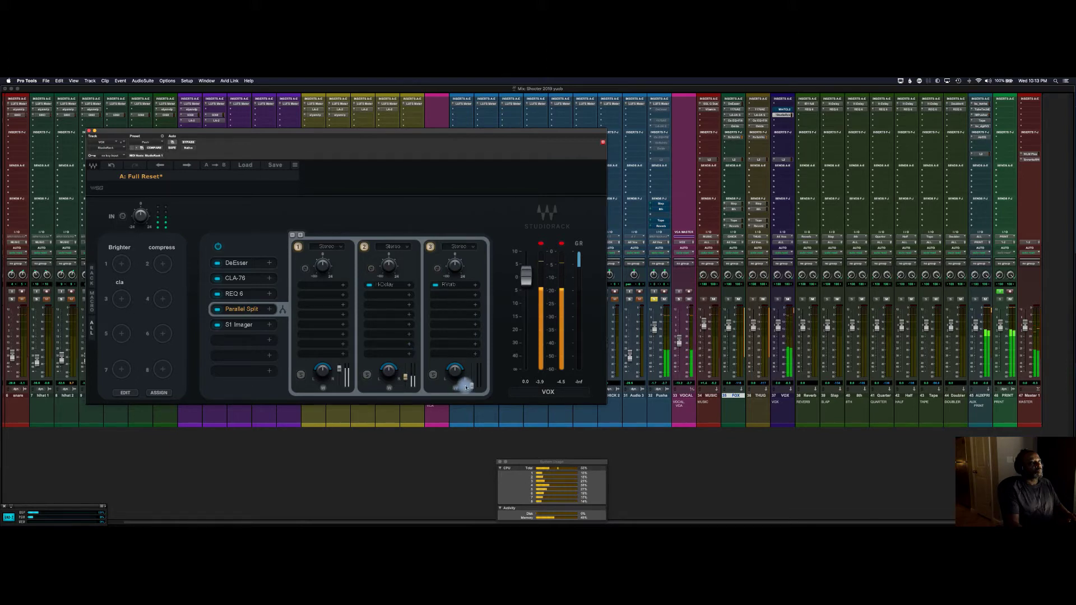
left_click_drag(469, 387, 475, 365)
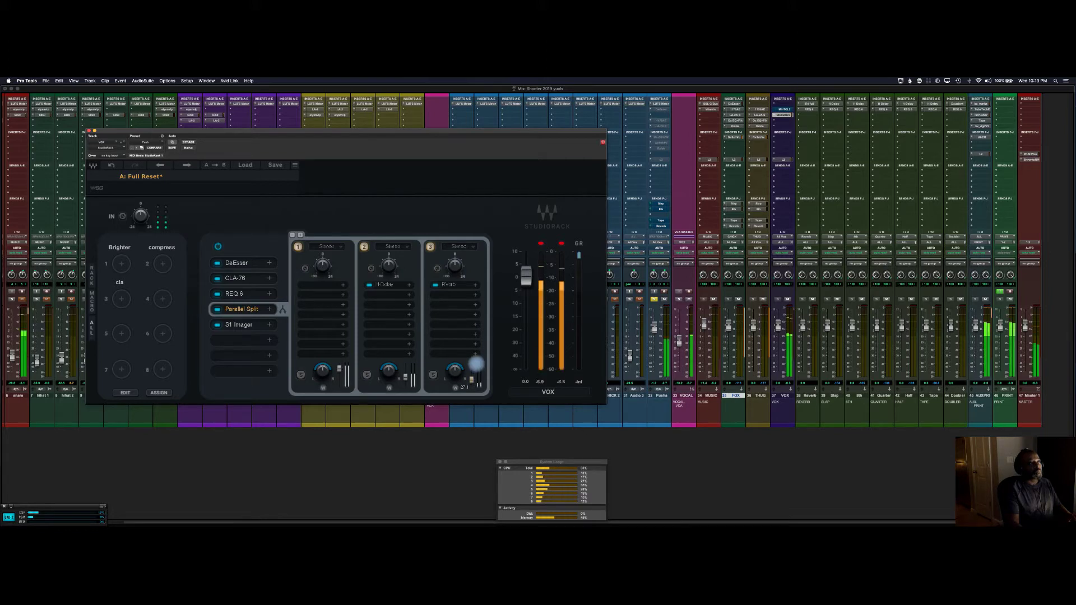
left_click_drag(470, 382, 470, 379)
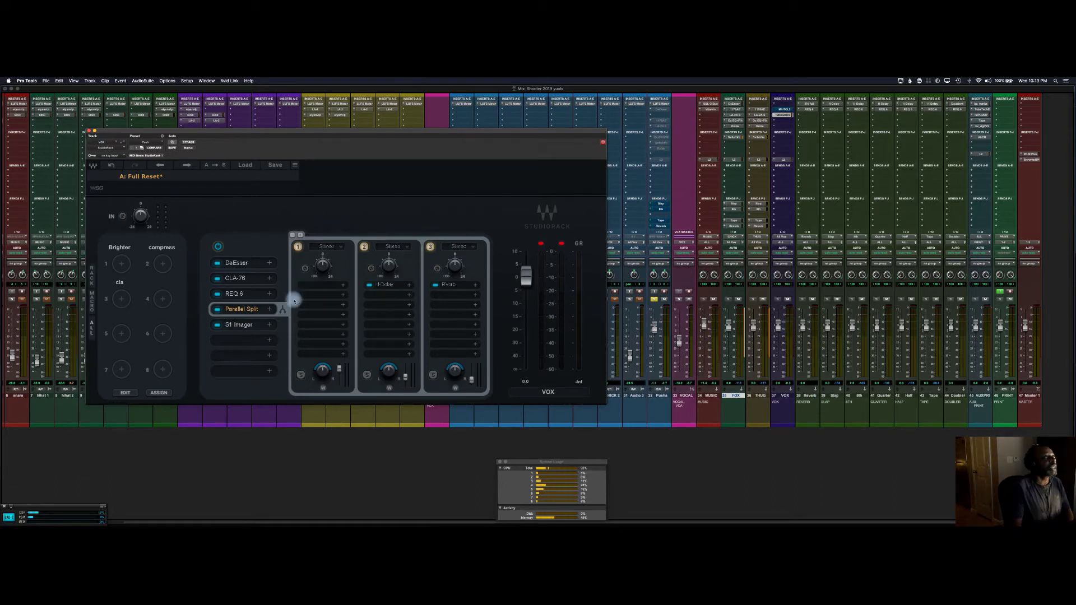
Remove the S1 Imager from the rack slot below Parallel Split.
left_click(233, 325)
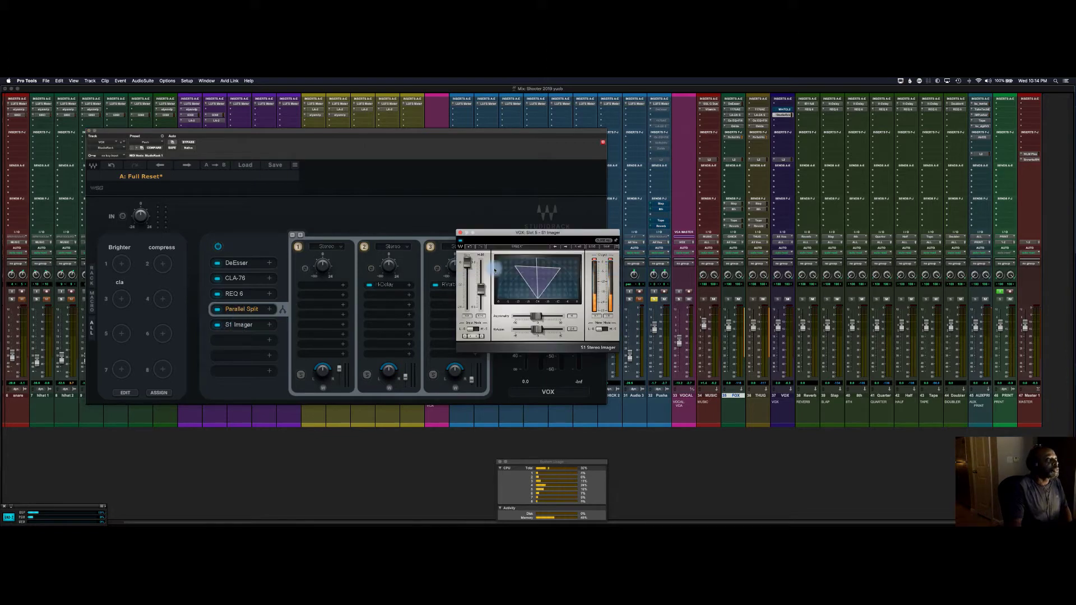
left_click(269, 325)
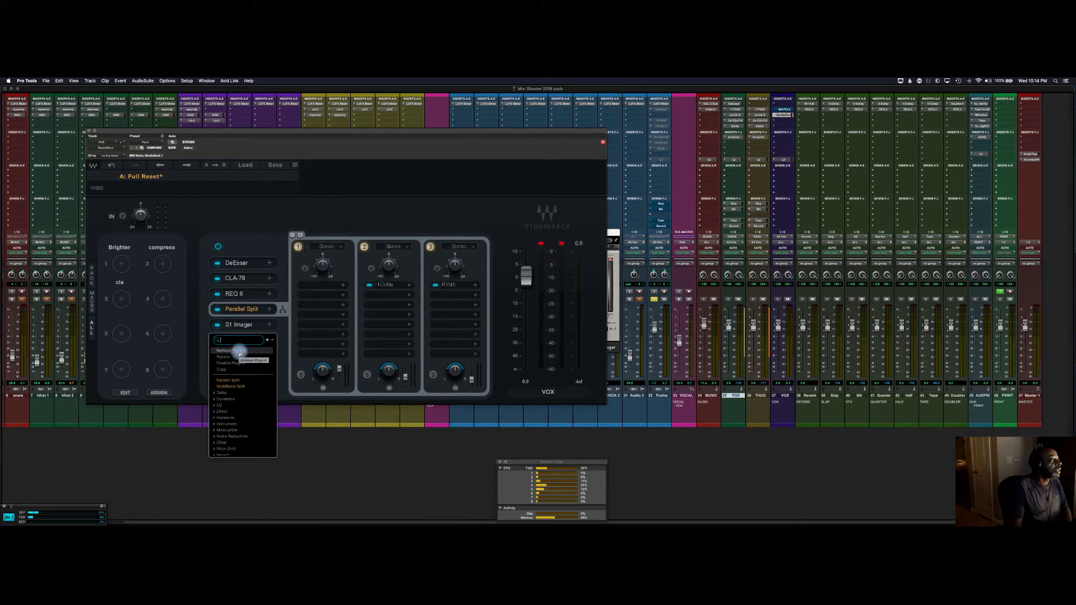
left_click(240, 352)
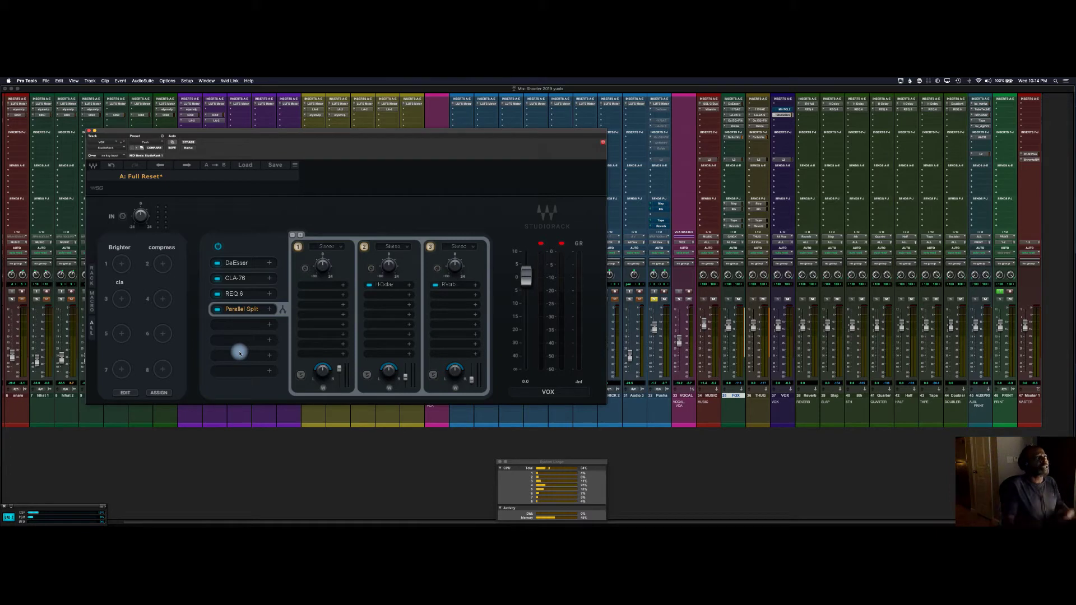
Insert a second Parallel Split in the empty slot below the first one and expand it to four chains.
left_click(271, 327)
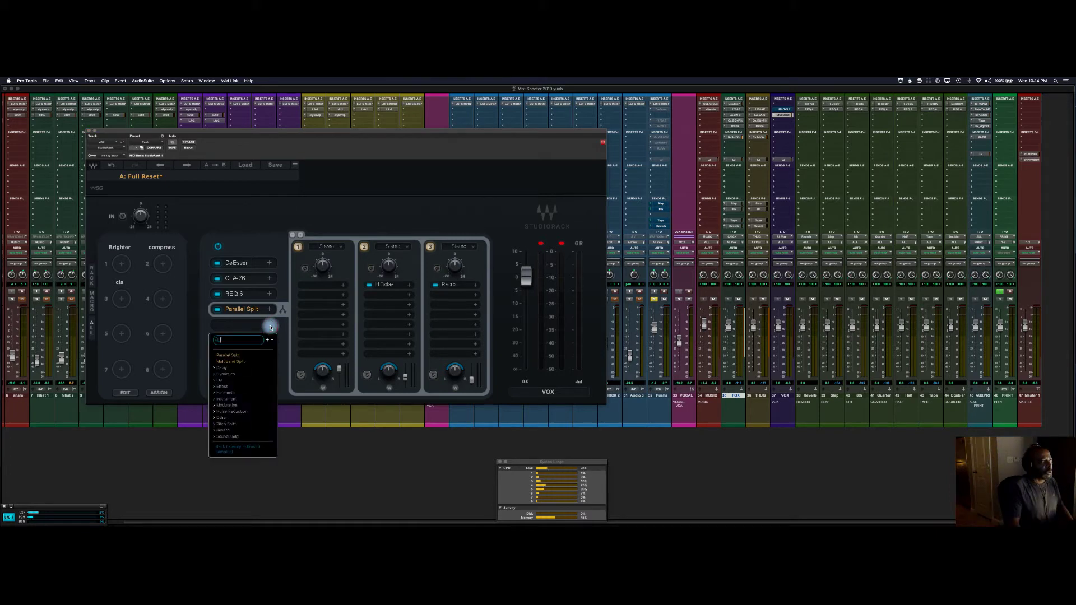
left_click(239, 356)
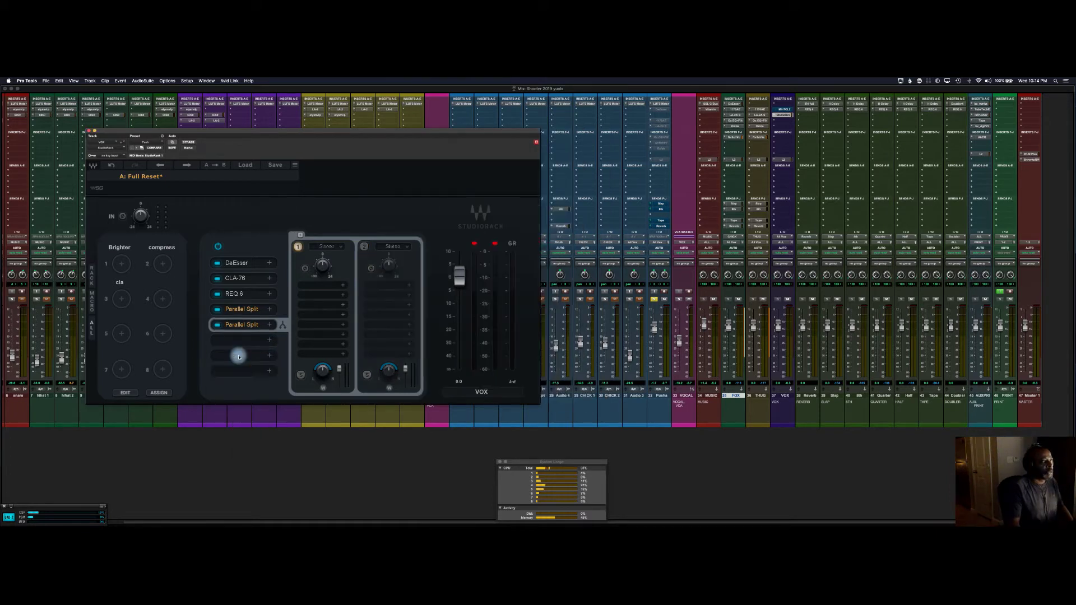
left_click(301, 235)
left_click(301, 235)
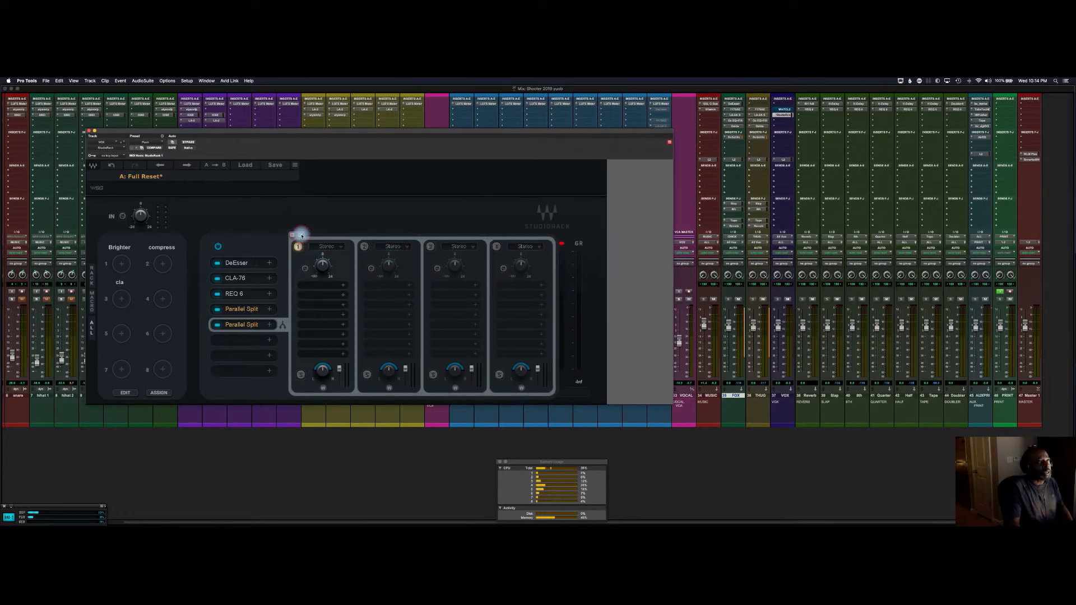
Expand the second Parallel Split to eight chains, and reduce it back to four.
left_click(301, 235)
left_click(301, 235)
left_click(301, 235)
left_click(301, 235)
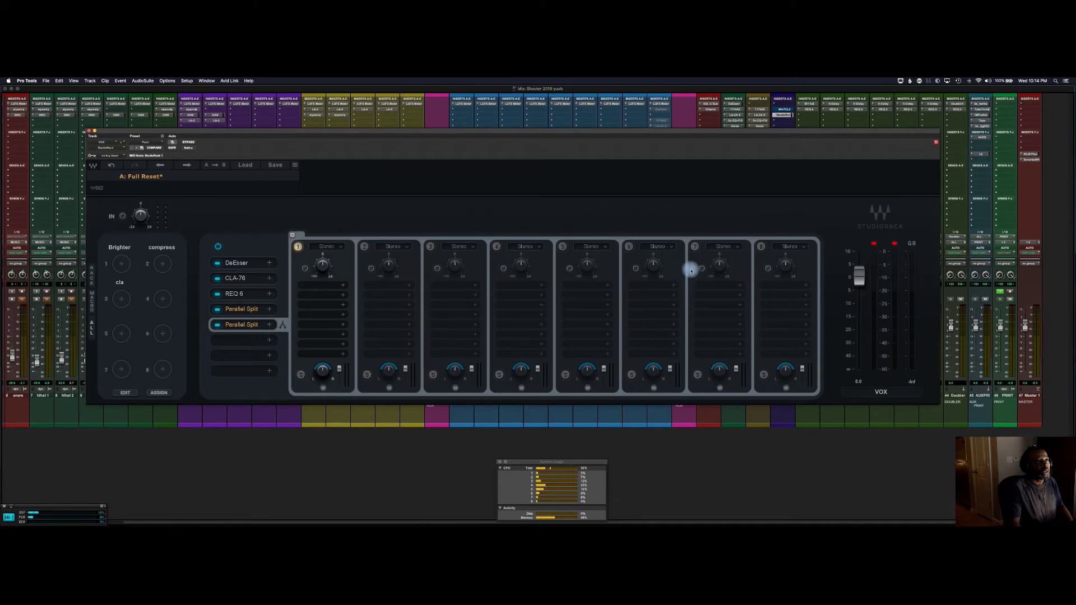
left_click(293, 237)
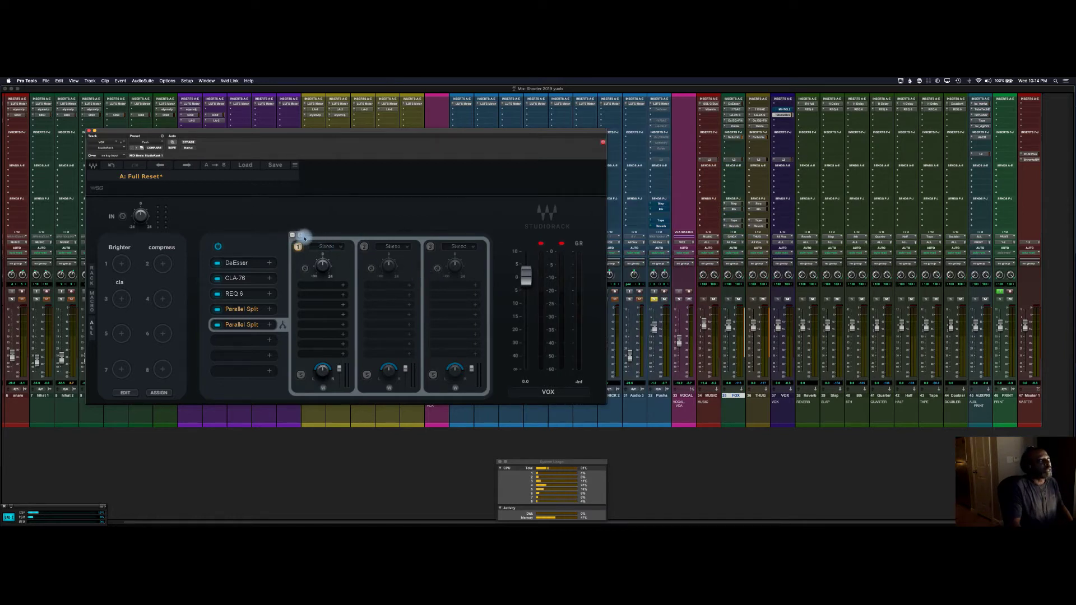
left_click(301, 235)
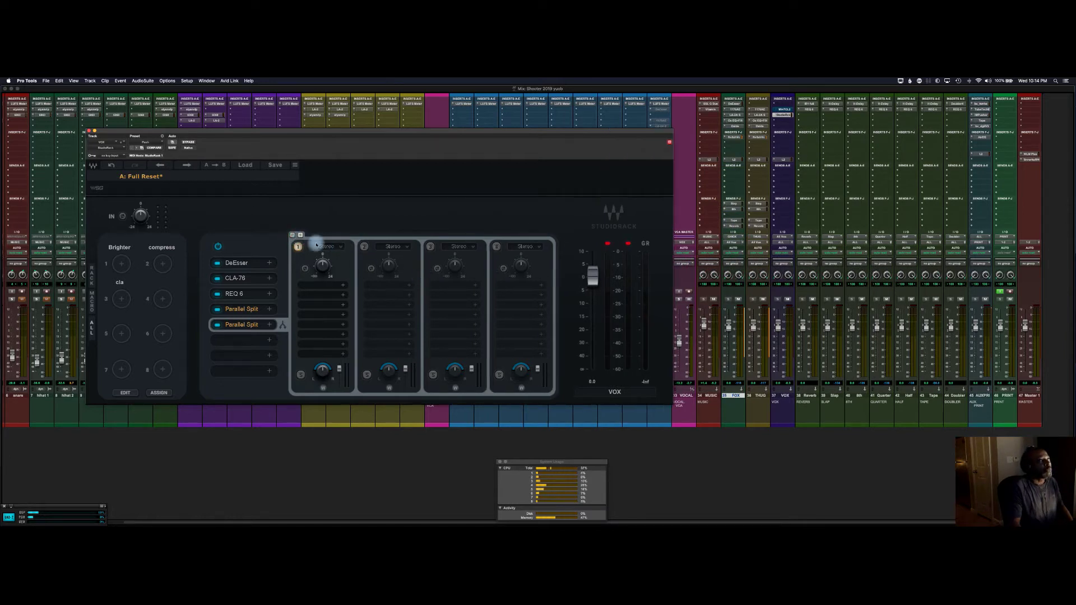
Insert the Abbey Road Saturator in the first slot of the second chain and close its window.
left_click(407, 287)
left_click(367, 352)
left_click(381, 357)
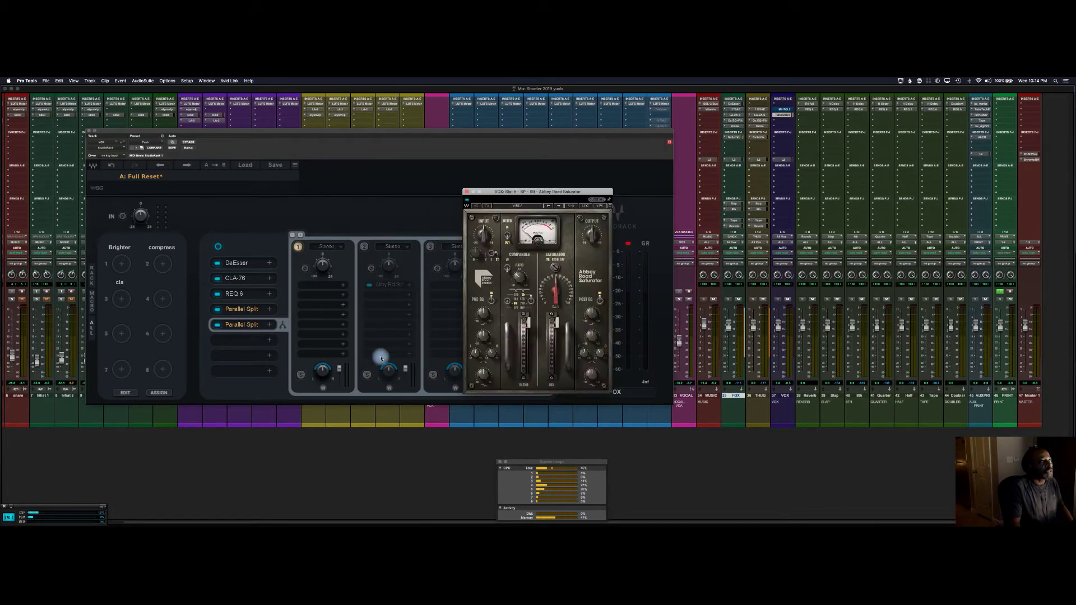
left_click(465, 191)
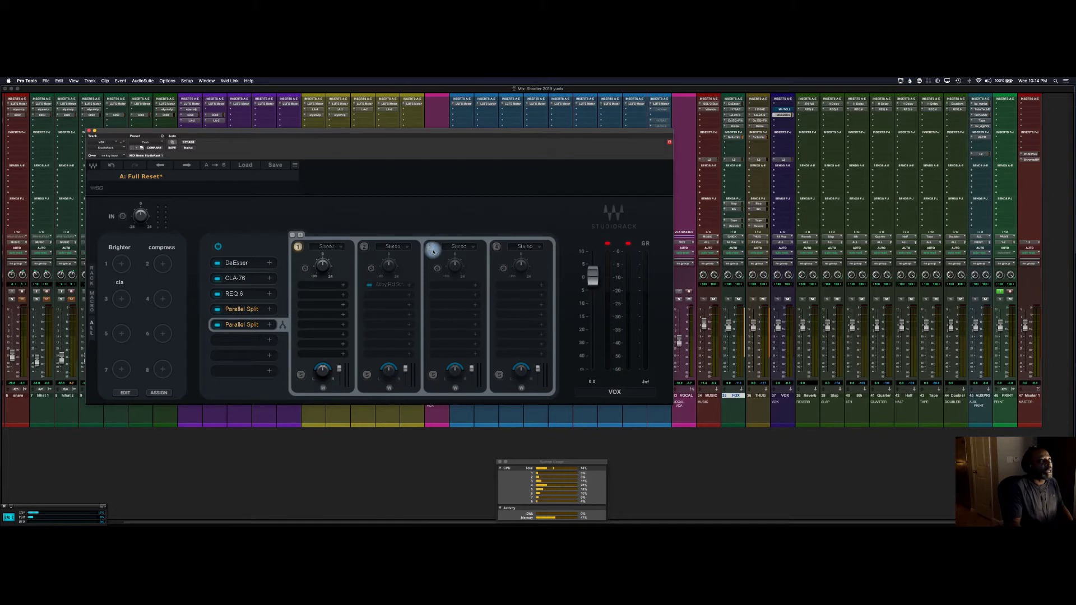
Insert the API-550A equalizer in the first slot of the third chain and close its window.
left_click(474, 288)
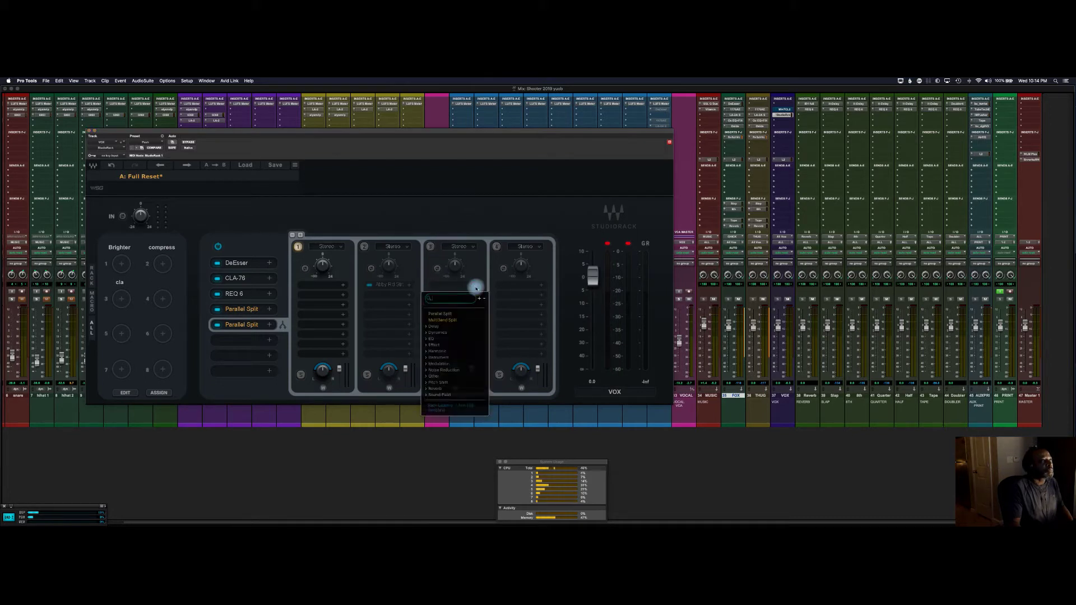
left_click(430, 339)
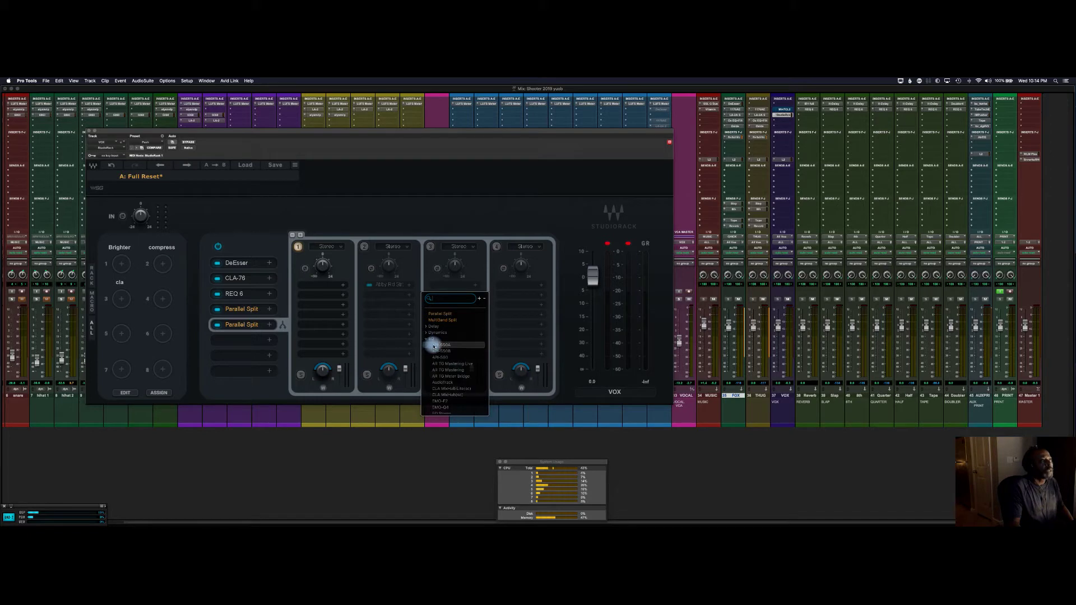
left_click(433, 346)
left_click(481, 264)
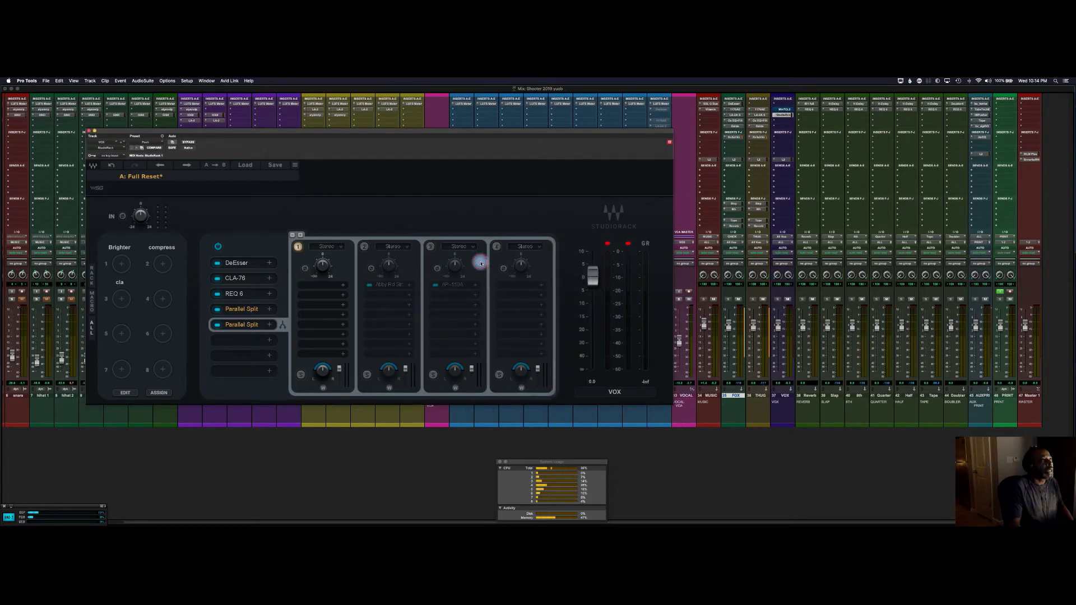
Insert the API-2500 compressor in the first slot of the fourth chain and close its window.
left_click(542, 286)
left_click(493, 333)
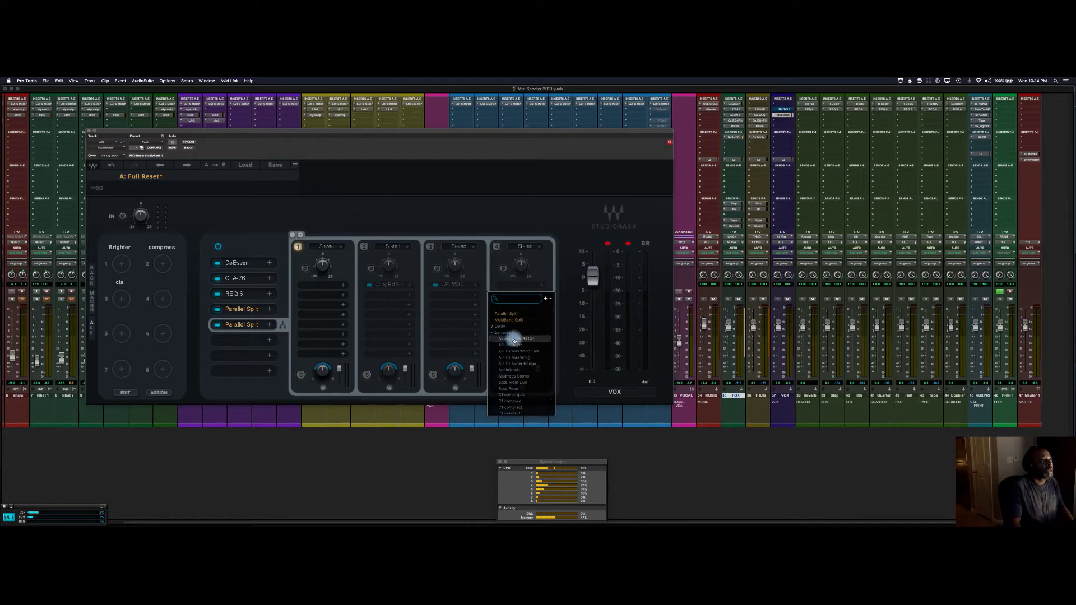
left_click(511, 345)
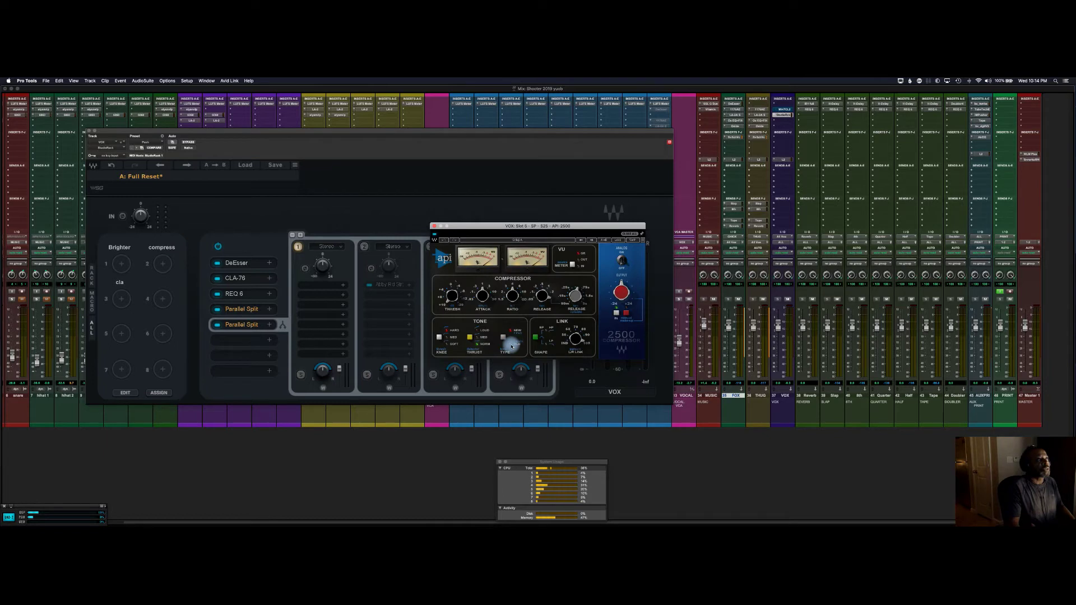
left_click(434, 226)
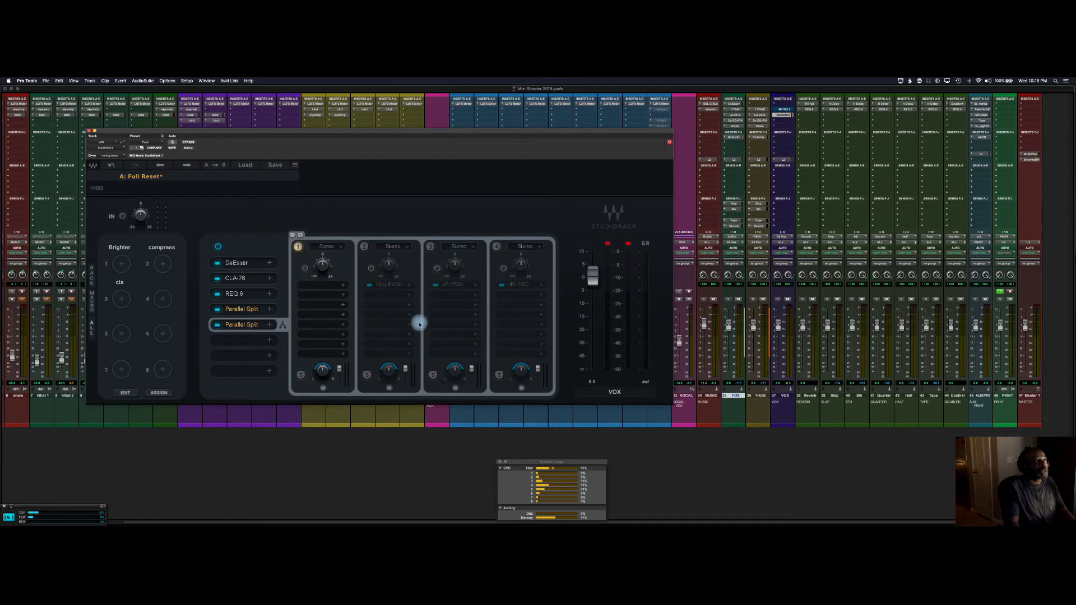
Activate the inactive parallel chains, and adjust the API-2500's release and ratio before closing its window.
left_click(364, 247)
left_click(429, 248)
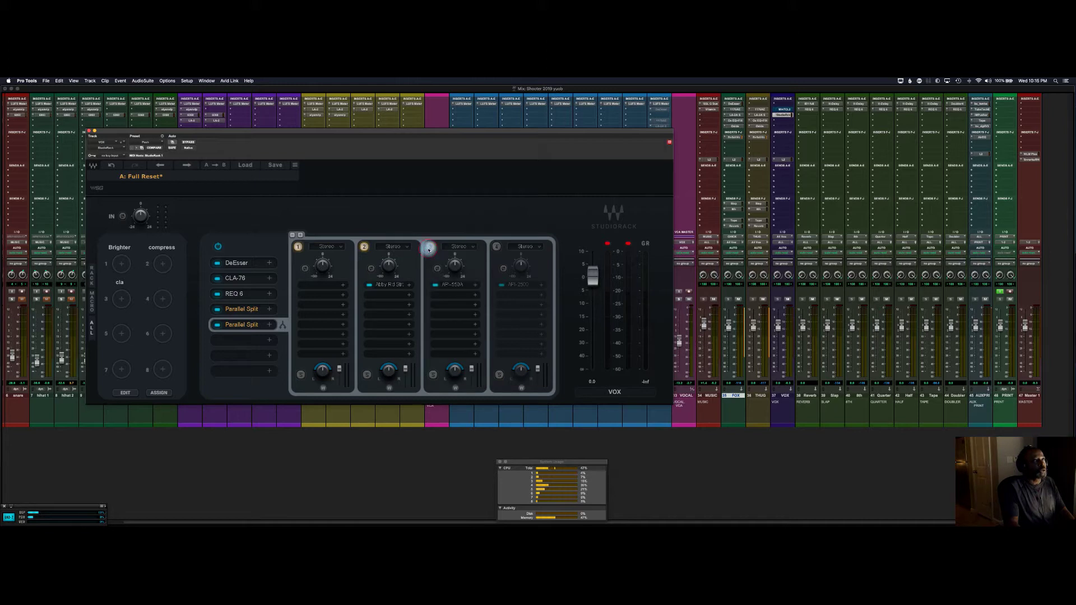
left_click(513, 285)
left_click_drag(543, 291, 573, 256)
left_click_drag(512, 294, 473, 255)
left_click(433, 226)
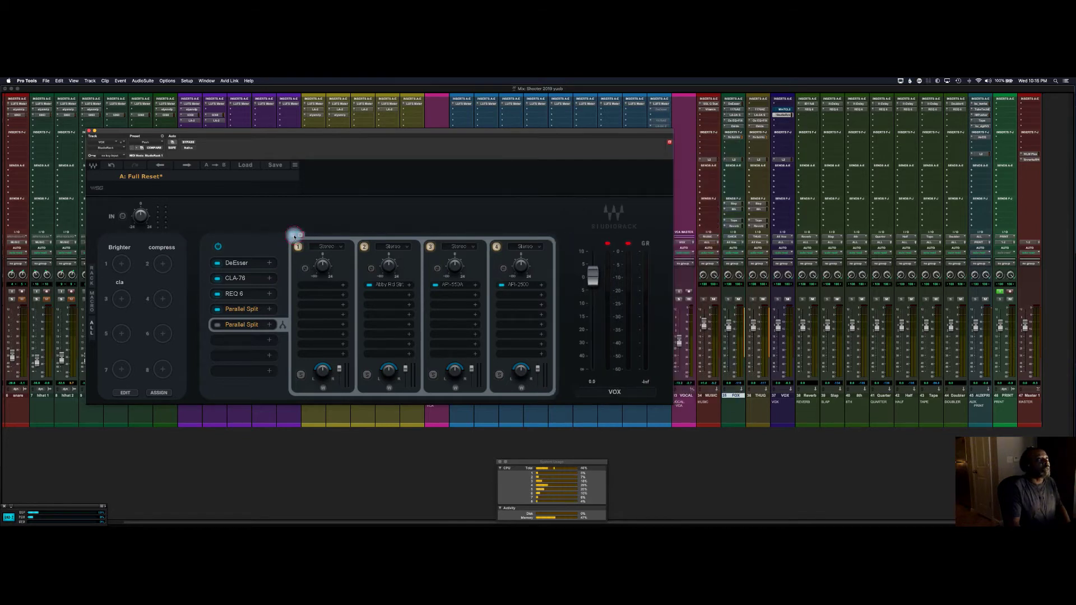
Collapse the second Parallel Split, insert a MultiBand Split in the slot below it and expand it to four bands.
left_click(249, 325)
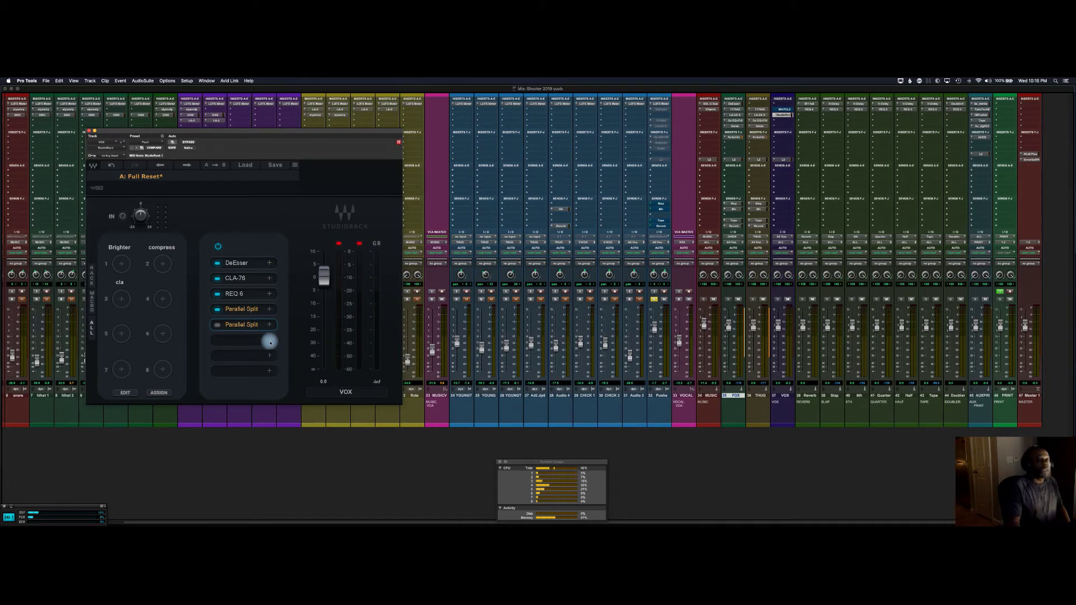
left_click(270, 341)
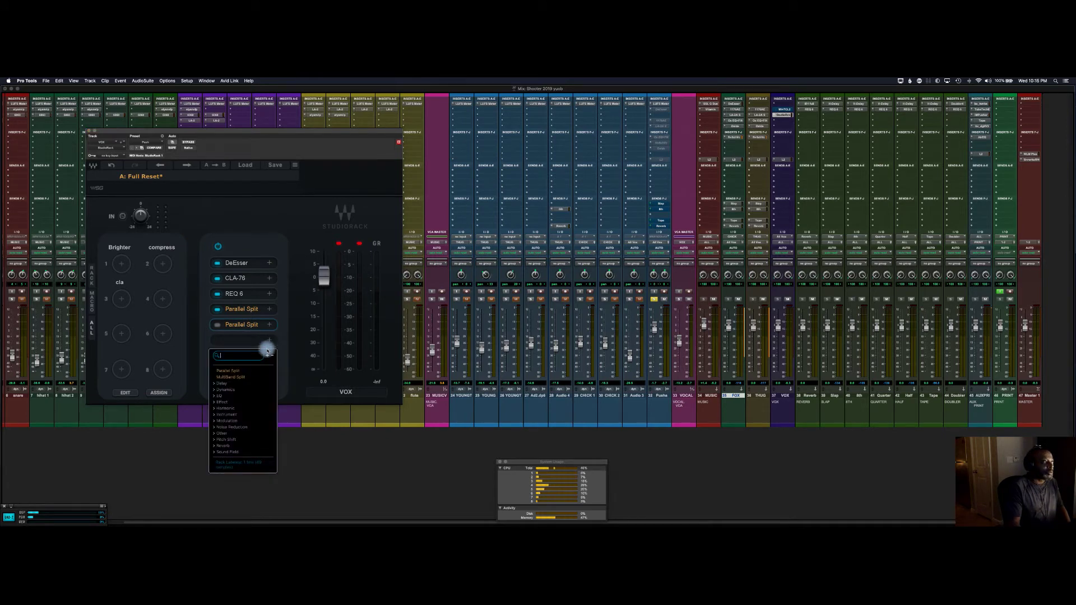
left_click(252, 380)
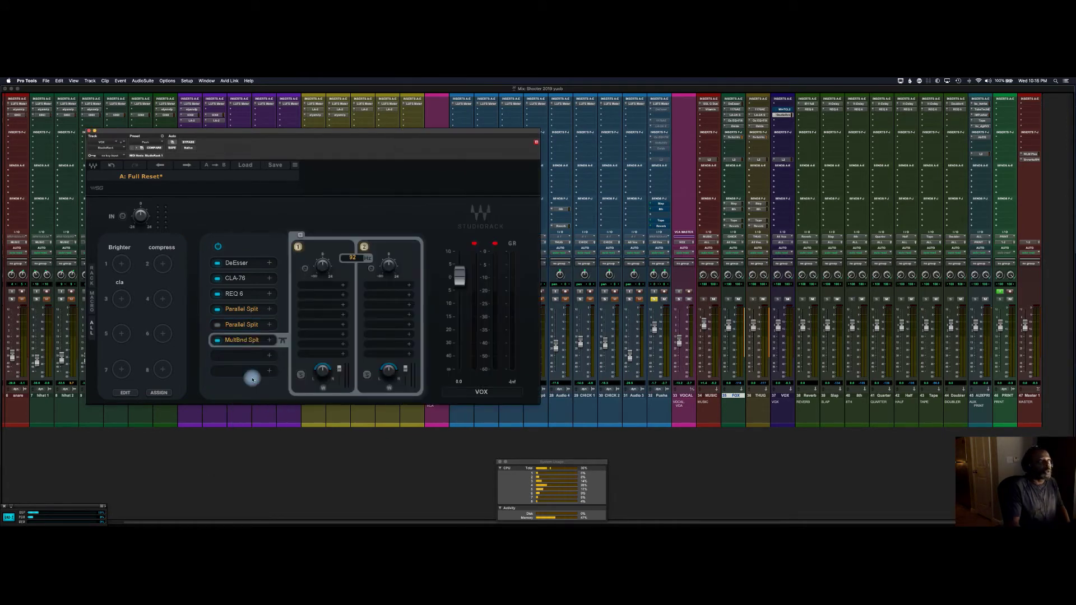
left_click(301, 235)
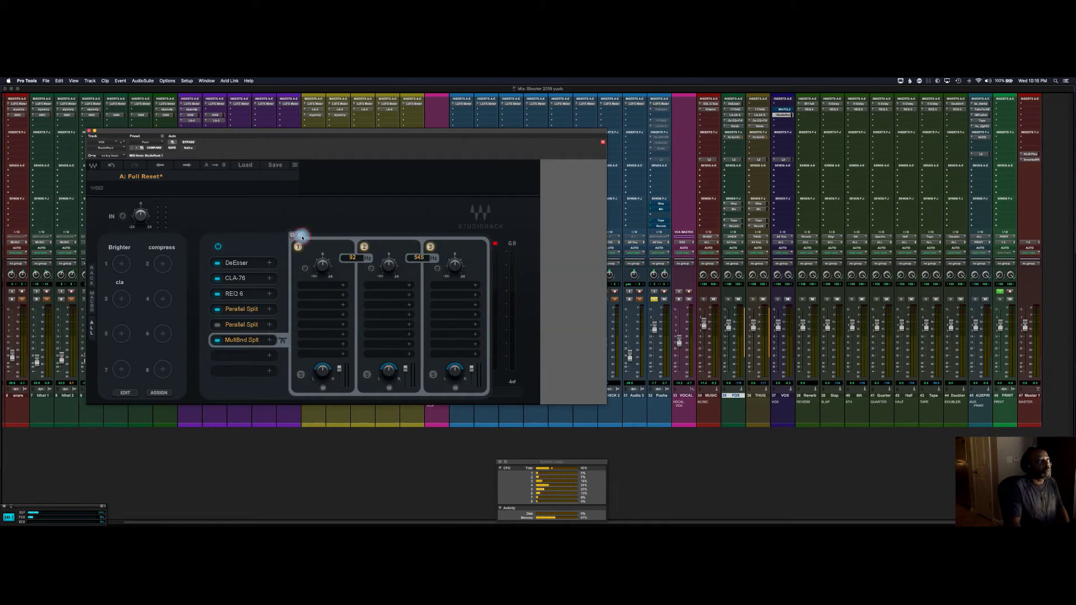
left_click(300, 236)
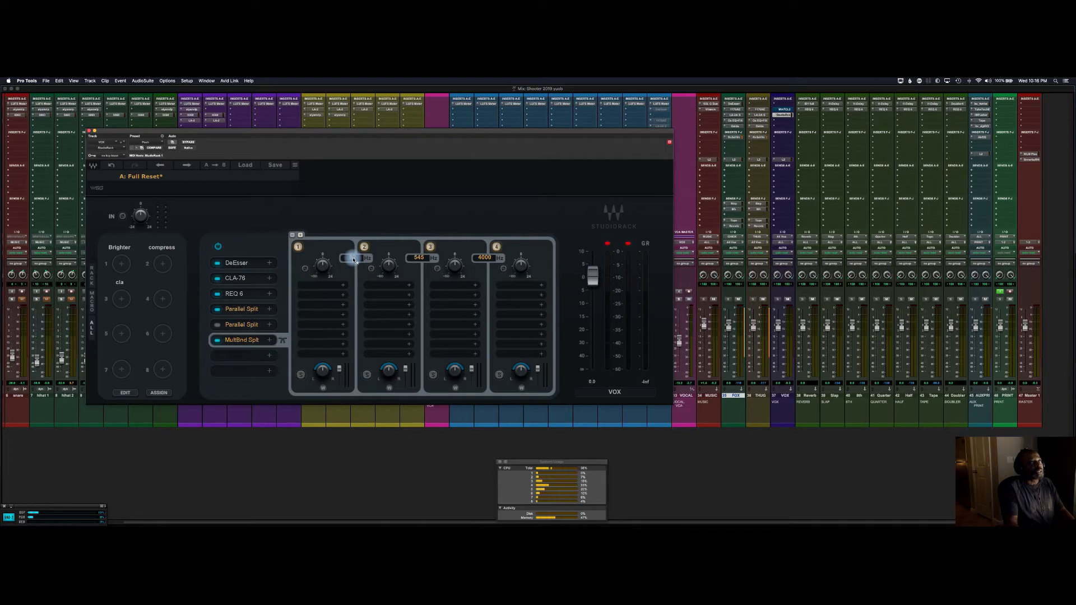
Set the multiband crossover frequencies to 176, 930 and 4026 Hz.
left_click_drag(351, 258, 351, 240)
left_click_drag(428, 230, 420, 259)
mouse_move(485, 257)
left_mouse_down()
mouse_move(491, 231)
mouse_move(486, 253)
left_mouse_up()
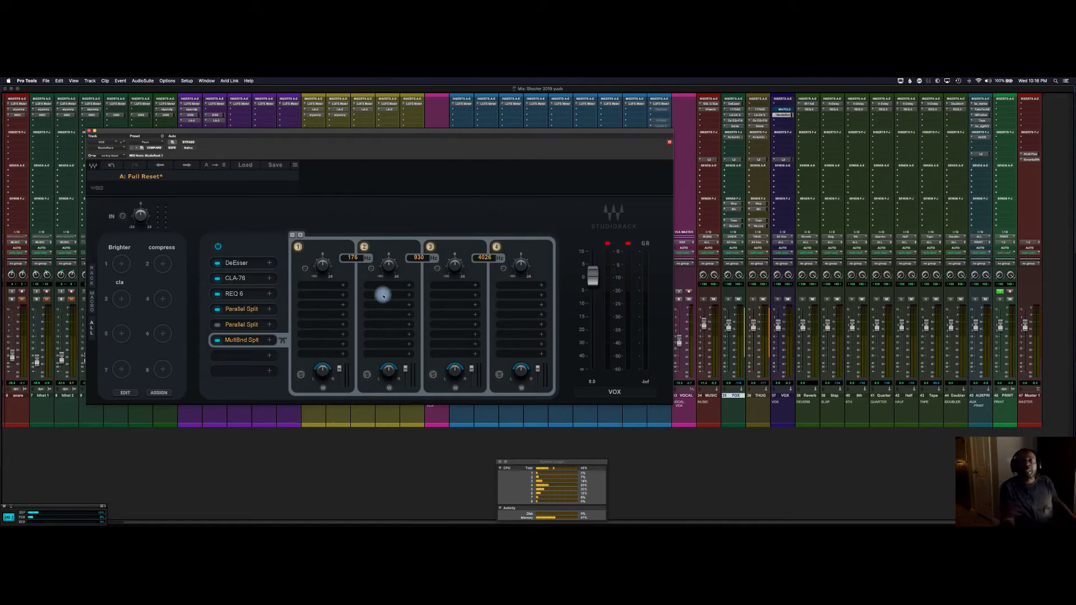
Insert the CLA-2A compressor from the Dynamics category in the first slot of the lowest band.
left_click(343, 288)
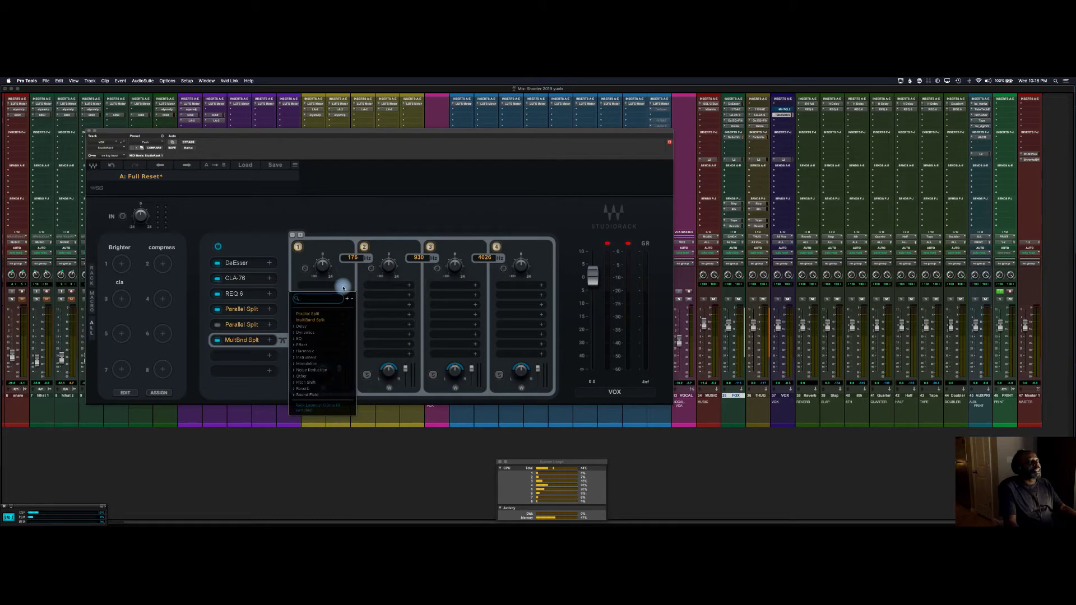
left_click(296, 335)
scroll(308, 365, "down", 3)
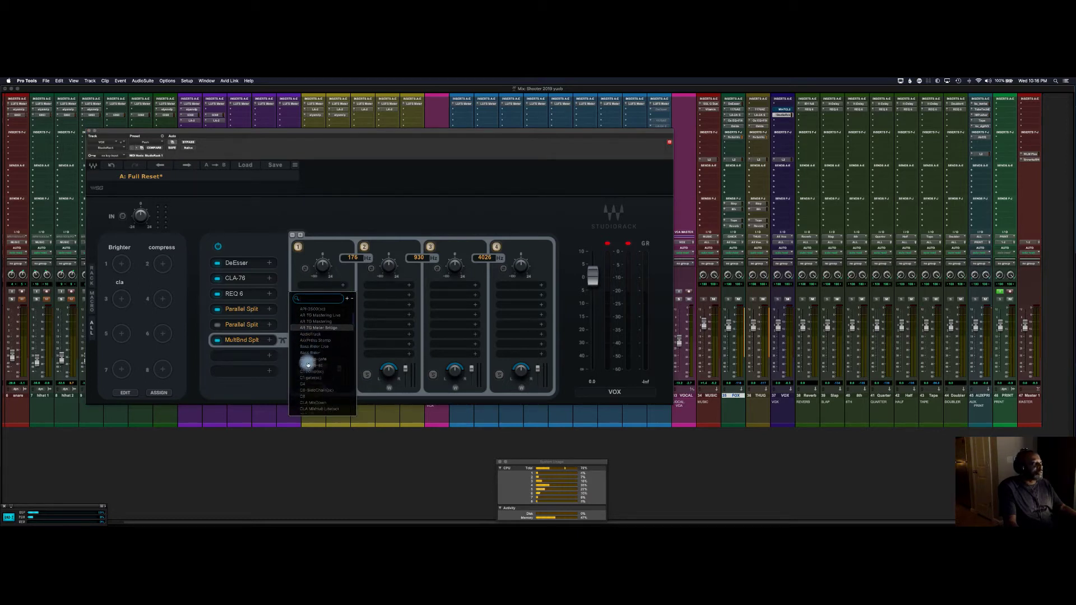
scroll(306, 395, "down", 1)
scroll(306, 395, "down", 2)
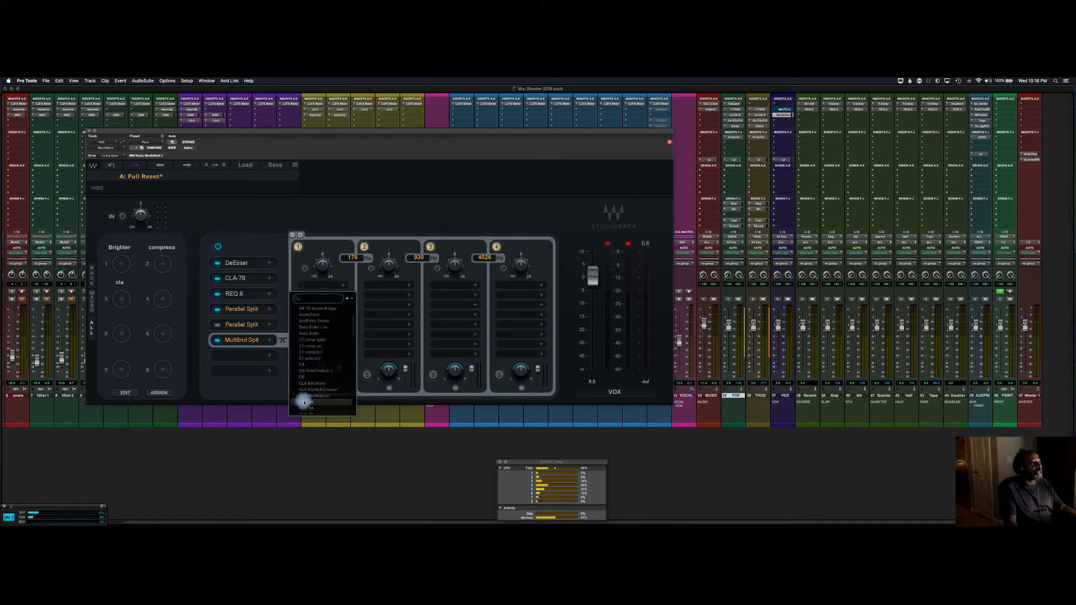
left_click(304, 402)
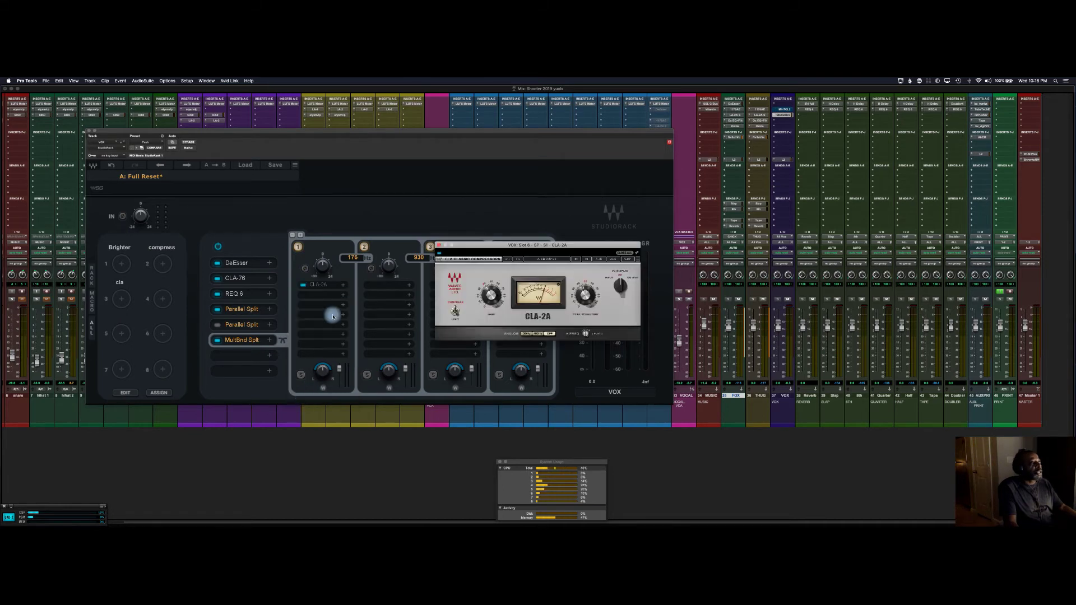
Copy the lowest band's CLA-2A to the first slot of bands 2, 3 and 4, closing each compressor window.
left_click(439, 246)
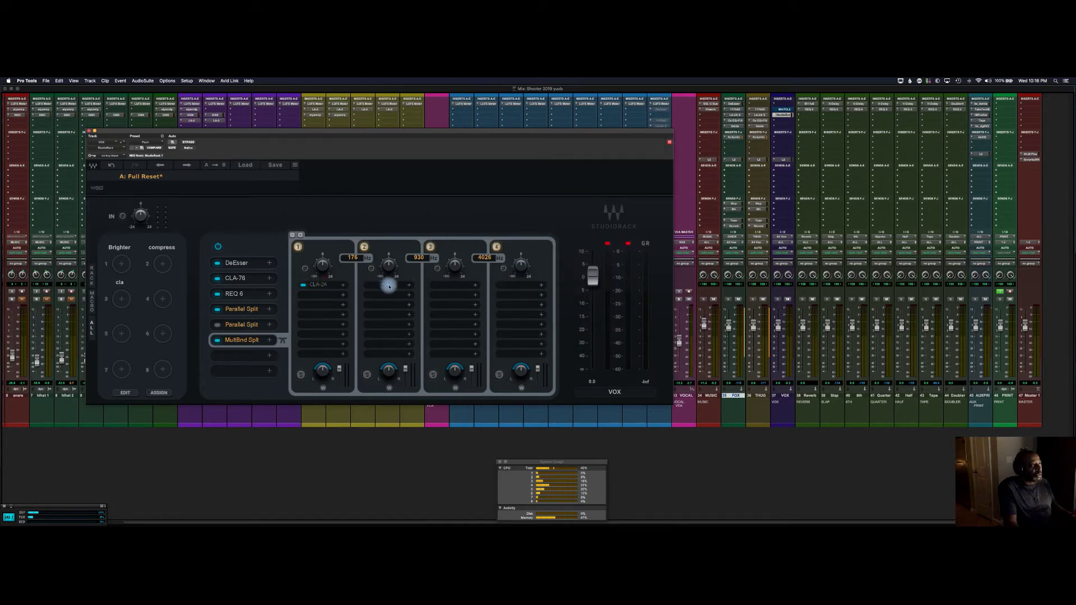
left_click_drag(318, 285, 389, 287)
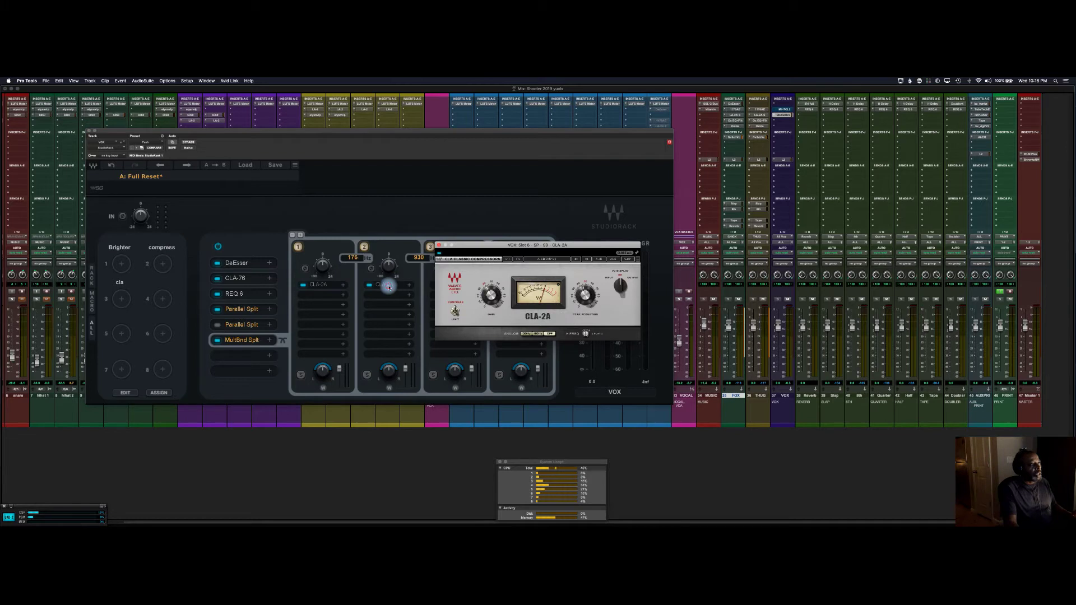
left_click(389, 287)
left_click_drag(387, 287, 451, 285)
left_click(439, 247)
left_click_drag(446, 286, 503, 285)
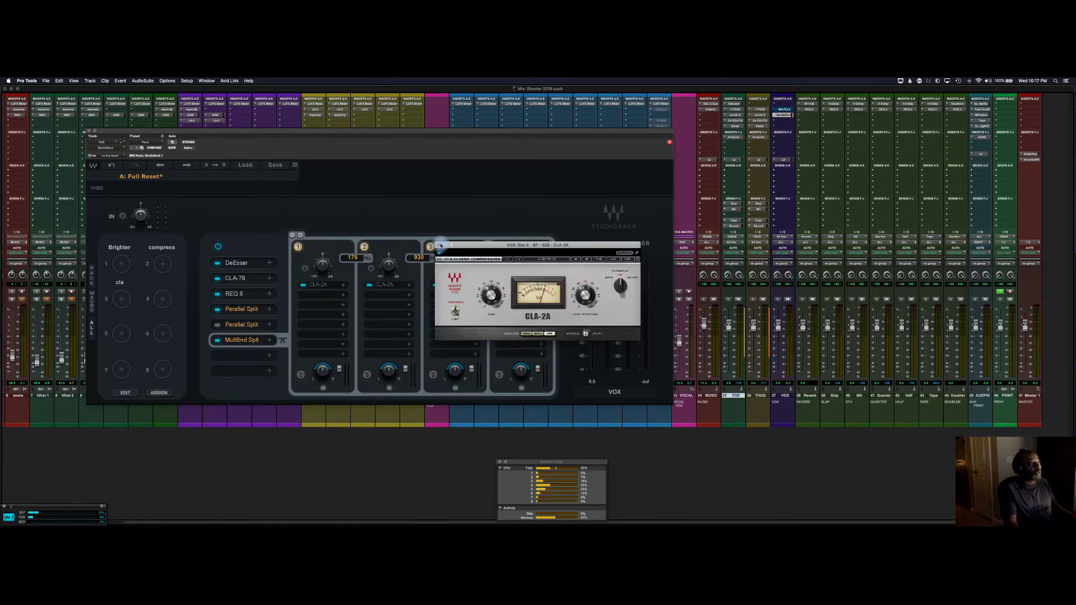
left_click(439, 245)
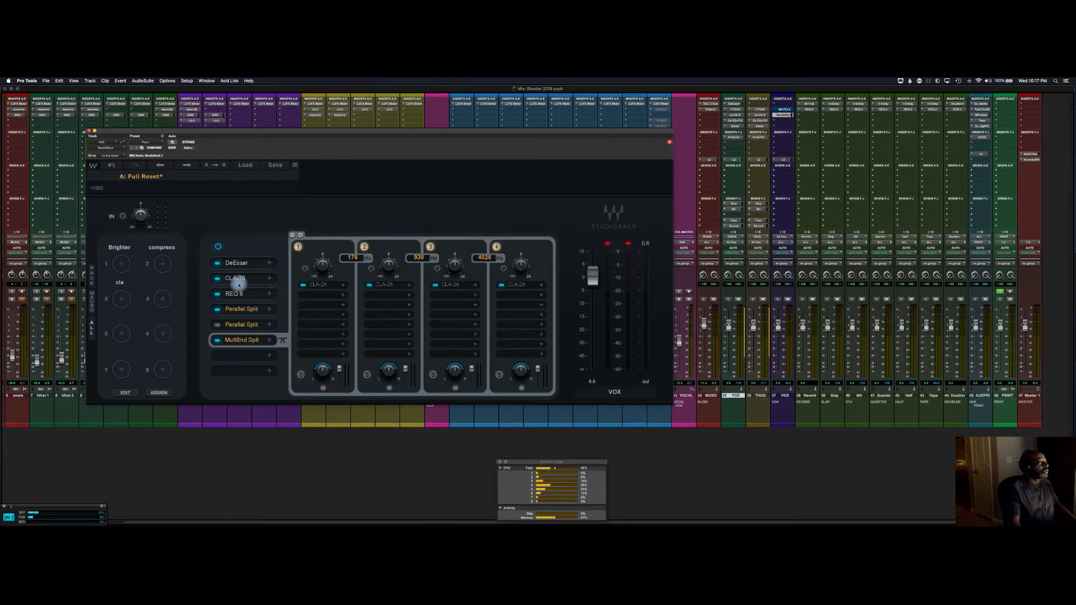
Bypass all rack slots above the MultiBand Split, solo band 2 and place its CLA-2A window beside the rack.
mouse_move(217, 265)
left_mouse_down()
mouse_move(222, 310)
mouse_move(247, 290)
left_mouse_up()
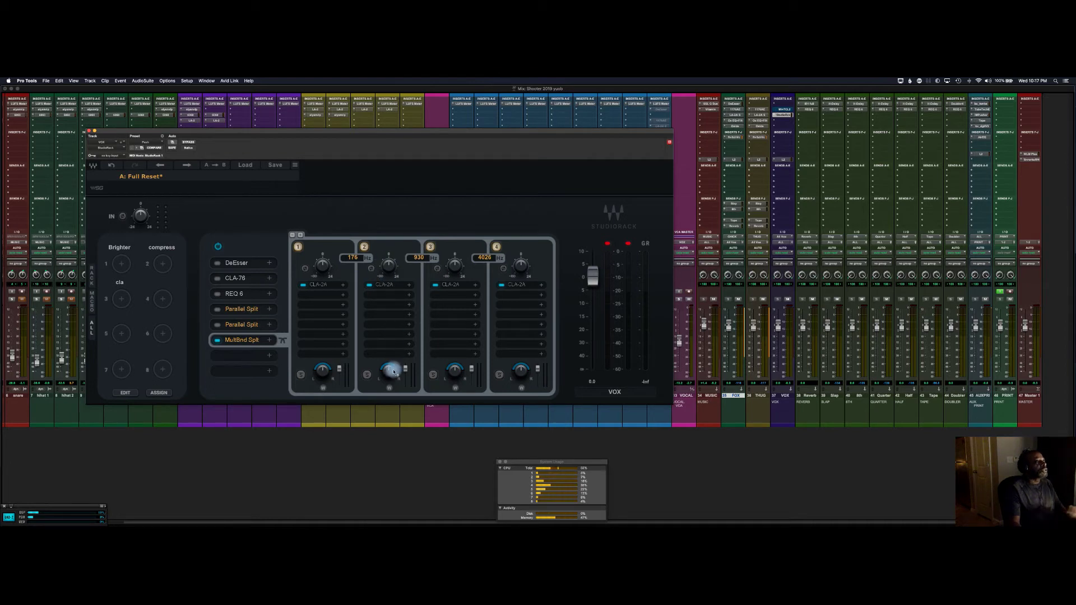
left_click(393, 287)
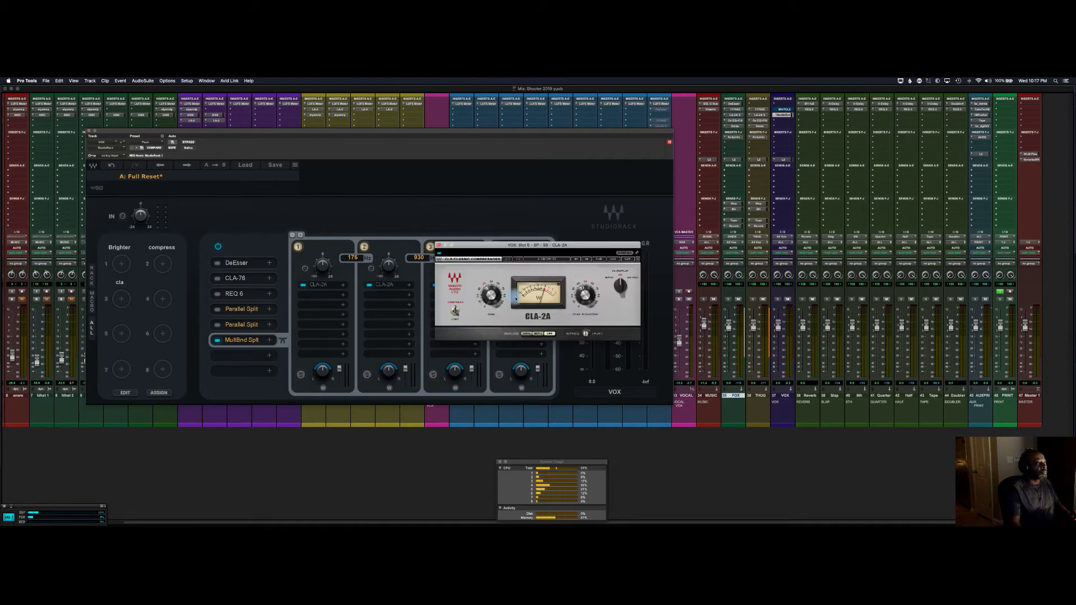
left_click_drag(583, 294, 590, 275)
left_click_drag(470, 246, 627, 241)
left_click(367, 376)
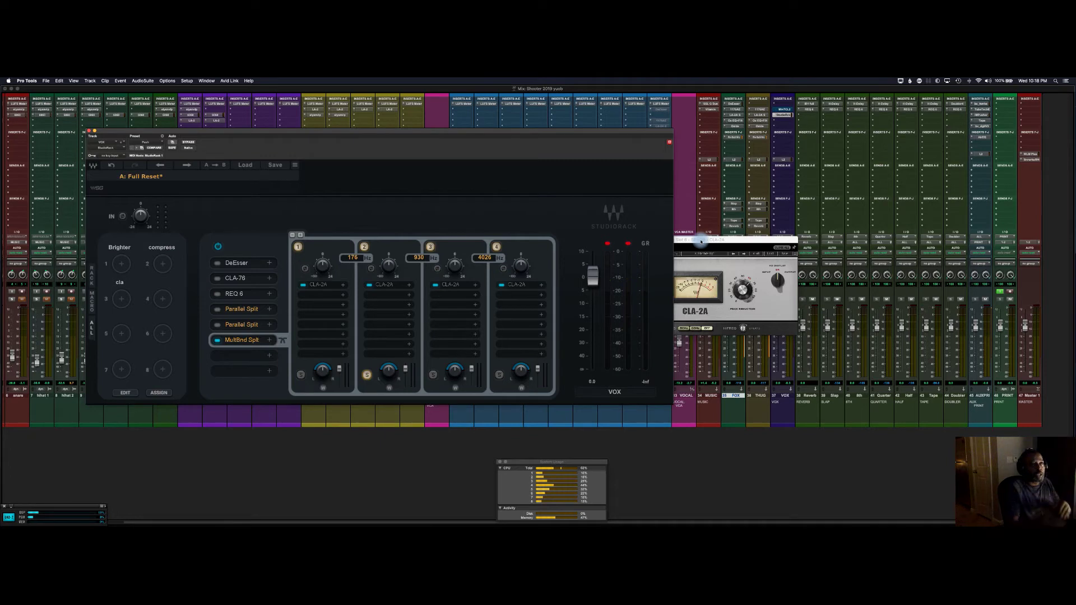
left_click_drag(701, 242, 795, 225)
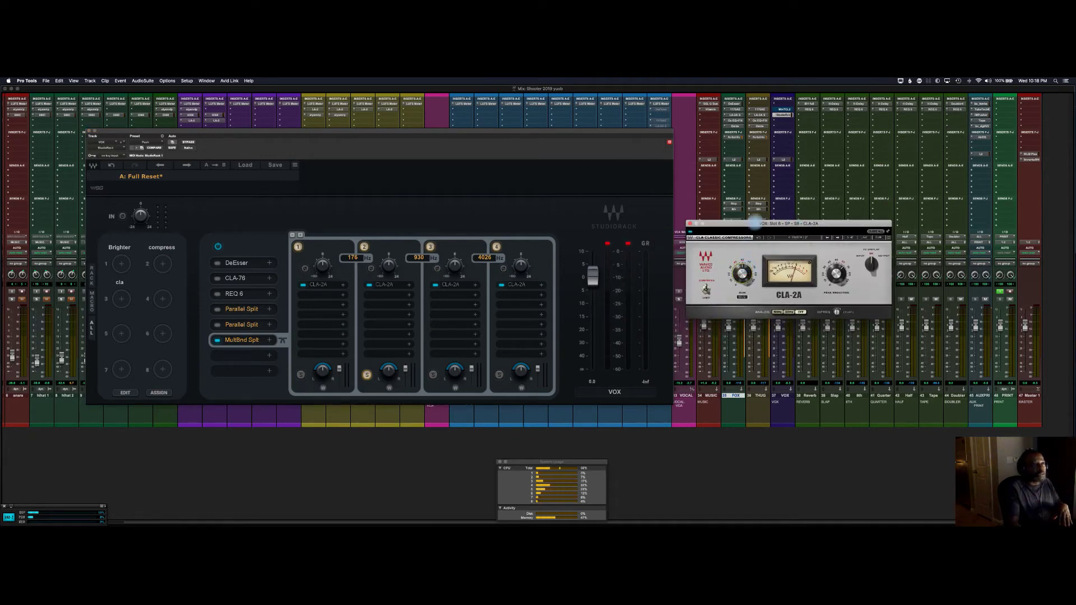
Adjust the gain and peak reduction of band 2's CLA-2A while playing the vocal, then stop playback.
key("space")
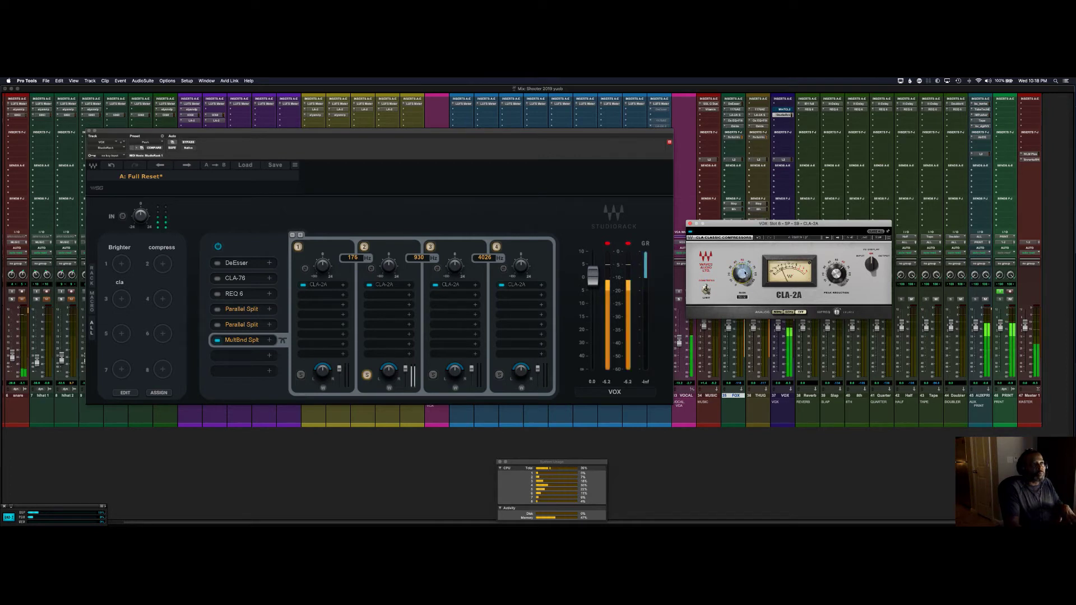
left_click_drag(743, 270, 733, 321)
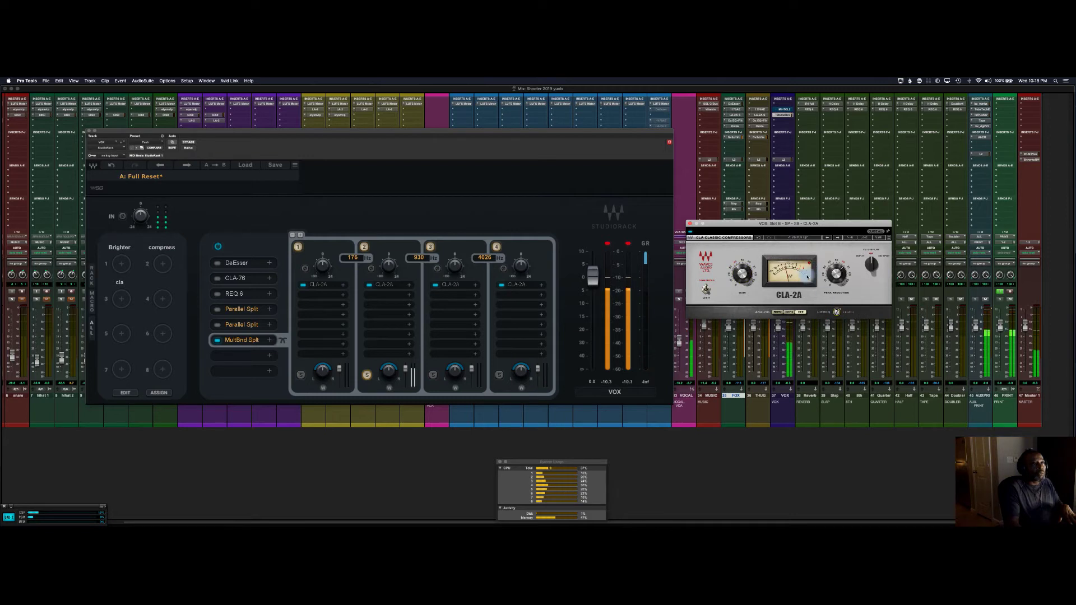
left_click_drag(836, 274, 836, 273)
key("space")
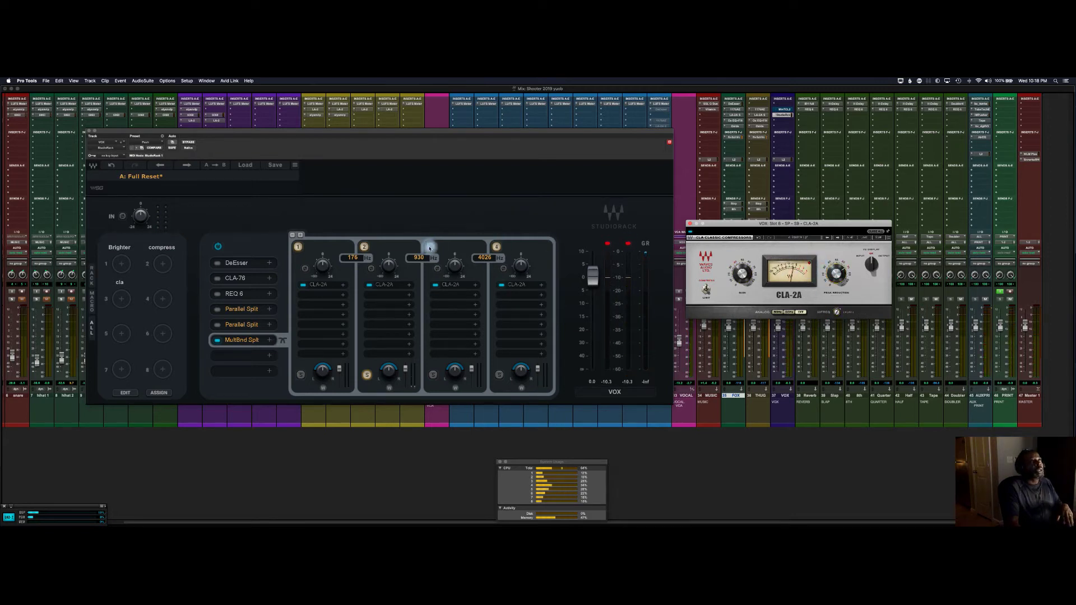
Solo band 3 and adjust the gain and peak reduction of its CLA-2A during playback, closing the compressor window.
left_click(435, 374)
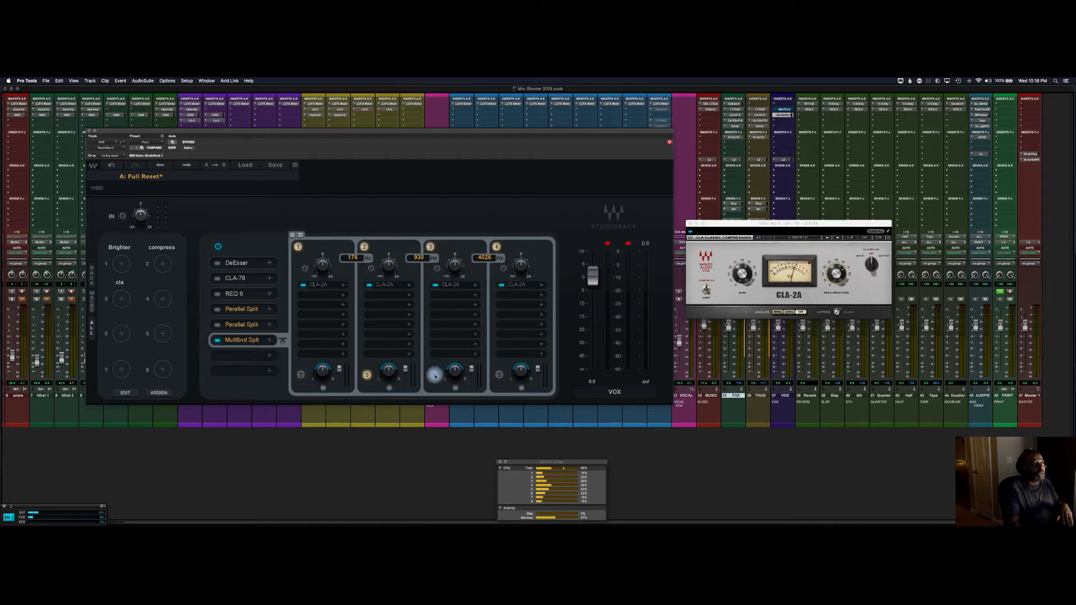
left_click(453, 286)
key("space")
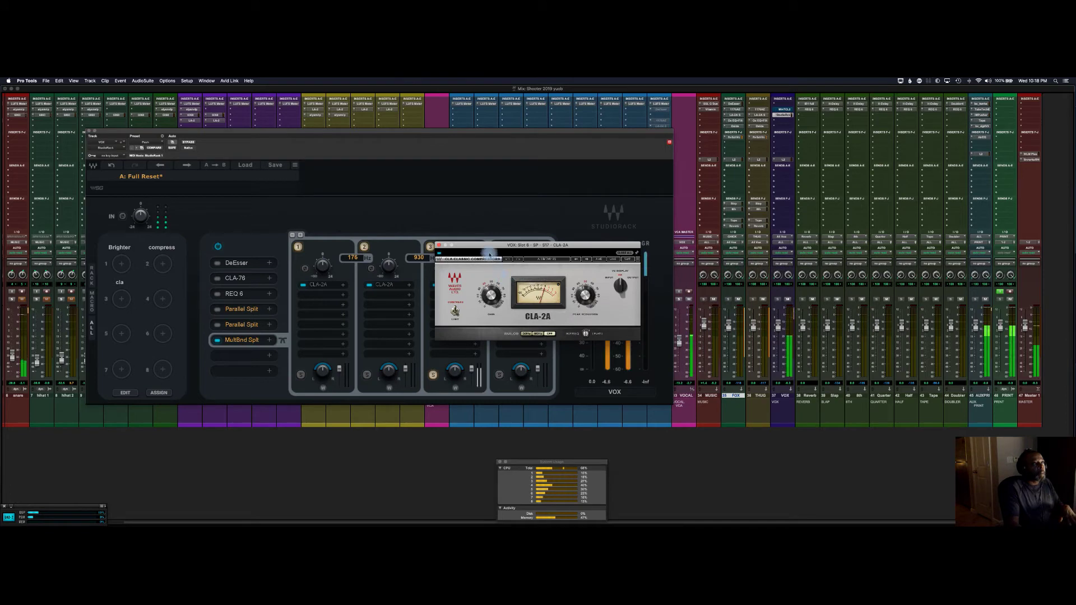
left_click_drag(507, 245, 661, 238)
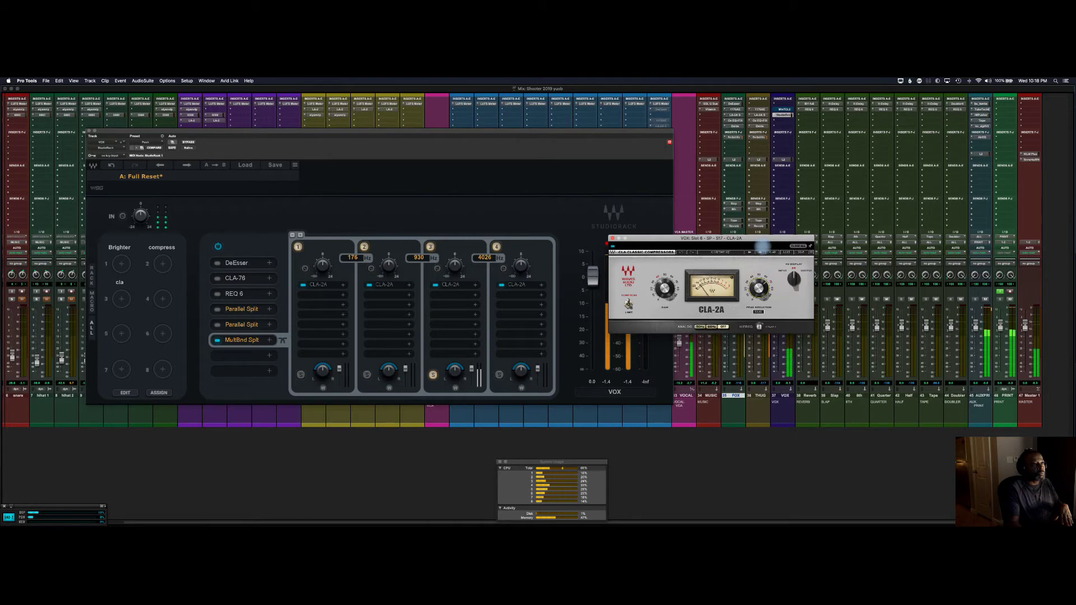
left_click_drag(666, 289, 667, 272)
left_click(612, 238)
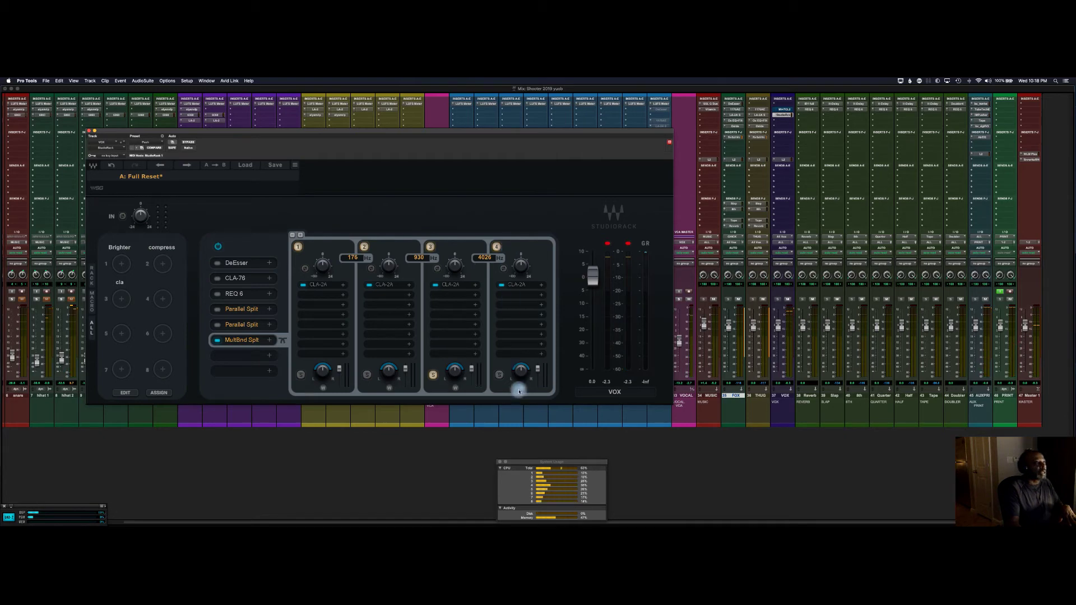
Solo band 4 and adjust its CLA-2A during playback, closing the compressor window.
left_click(500, 375)
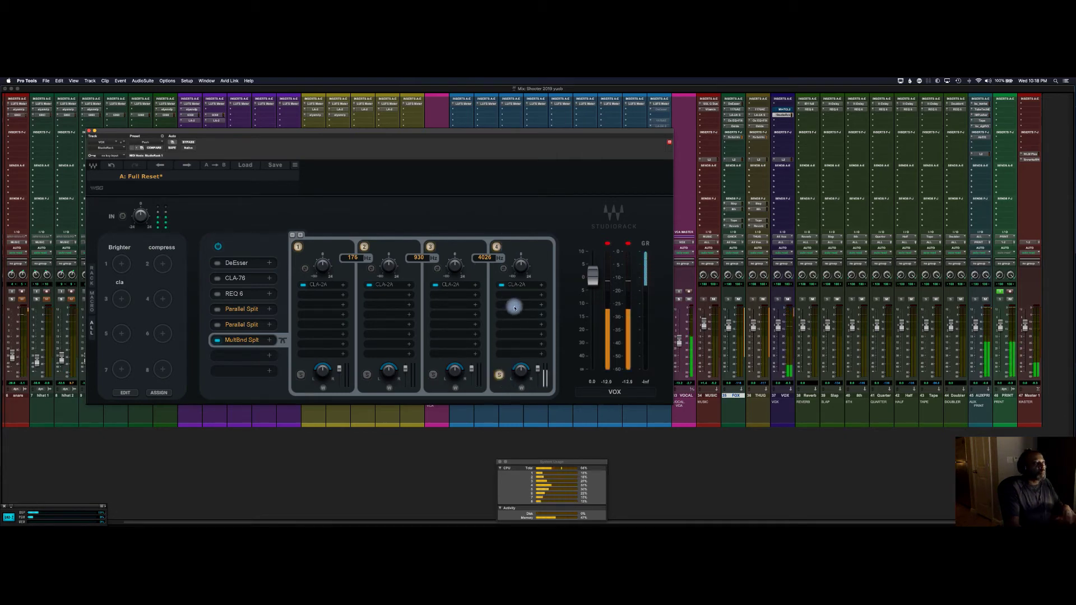
left_click(515, 284)
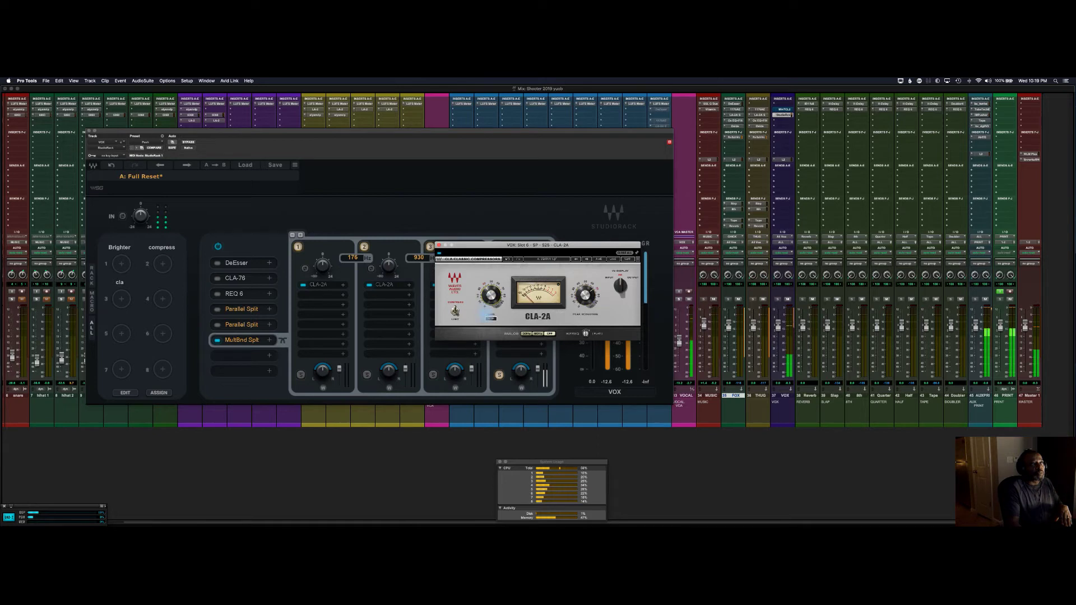
left_click(439, 245)
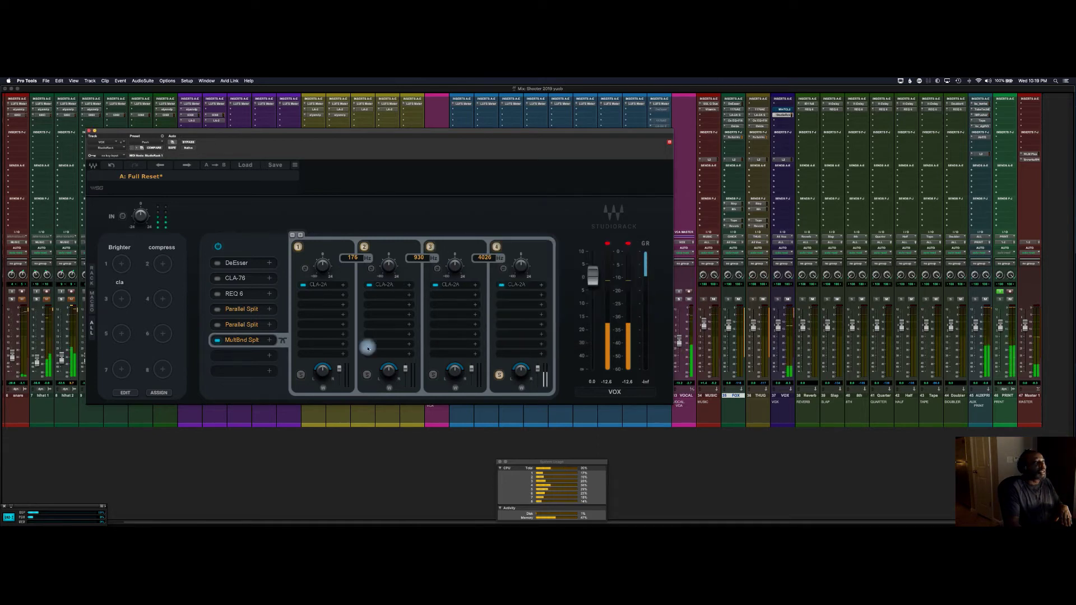
Solo band 1 and adjust the peak reduction and gain of its CLA-2A during playback, closing the compressor window.
left_click(300, 374)
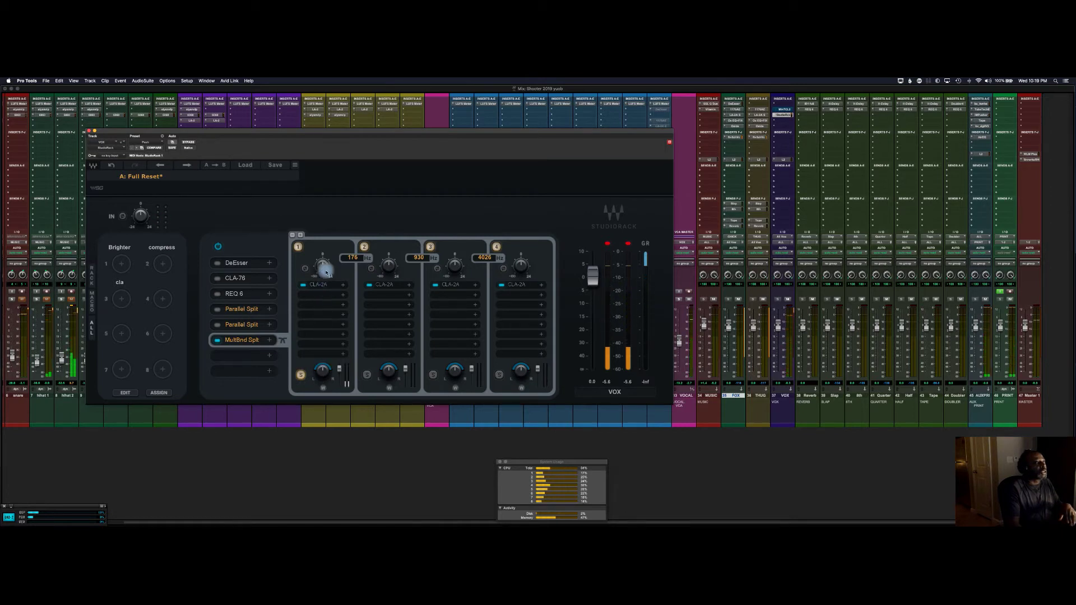
mouse_move(325, 269)
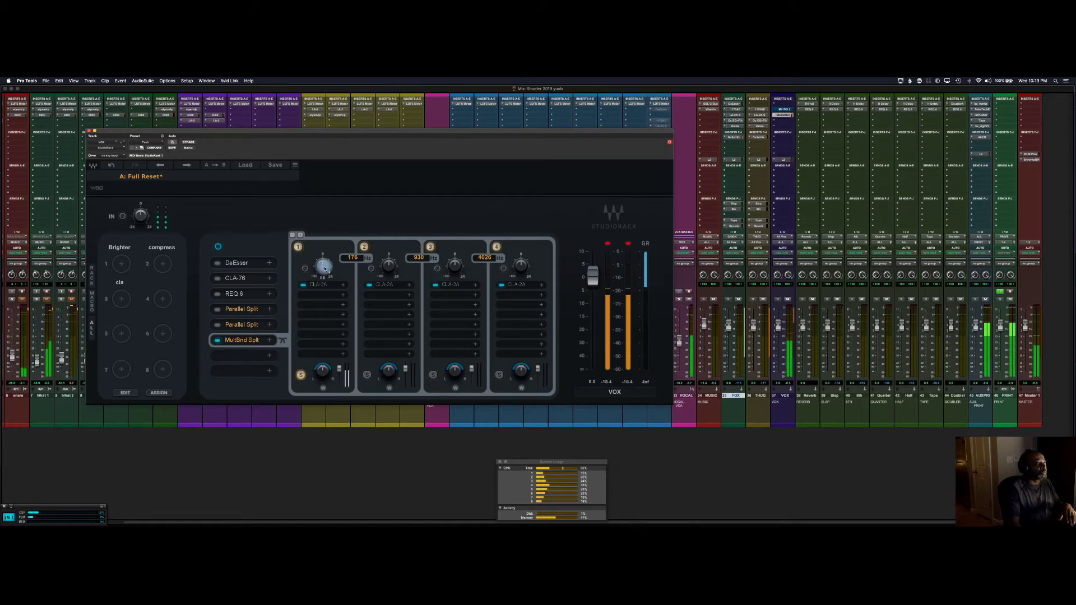
left_click(328, 284)
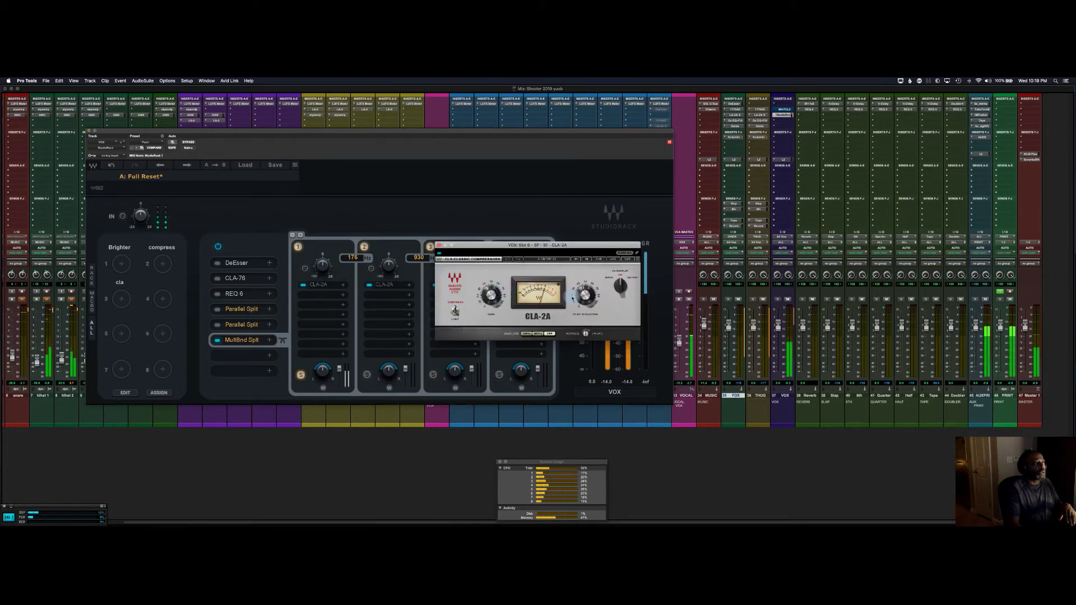
mouse_move(583, 295)
mouse_move(490, 296)
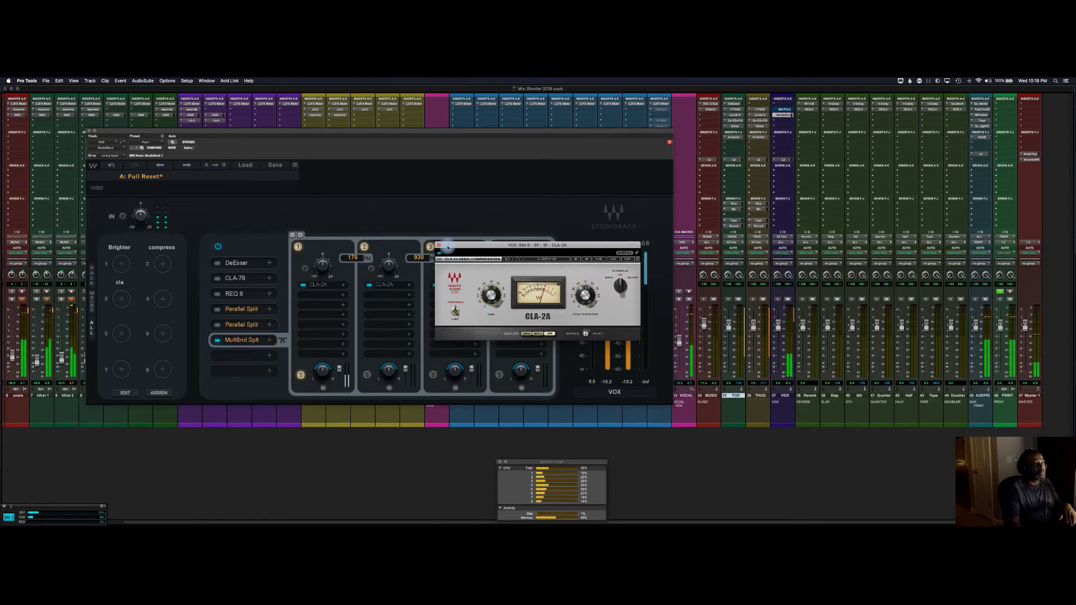
left_click(439, 245)
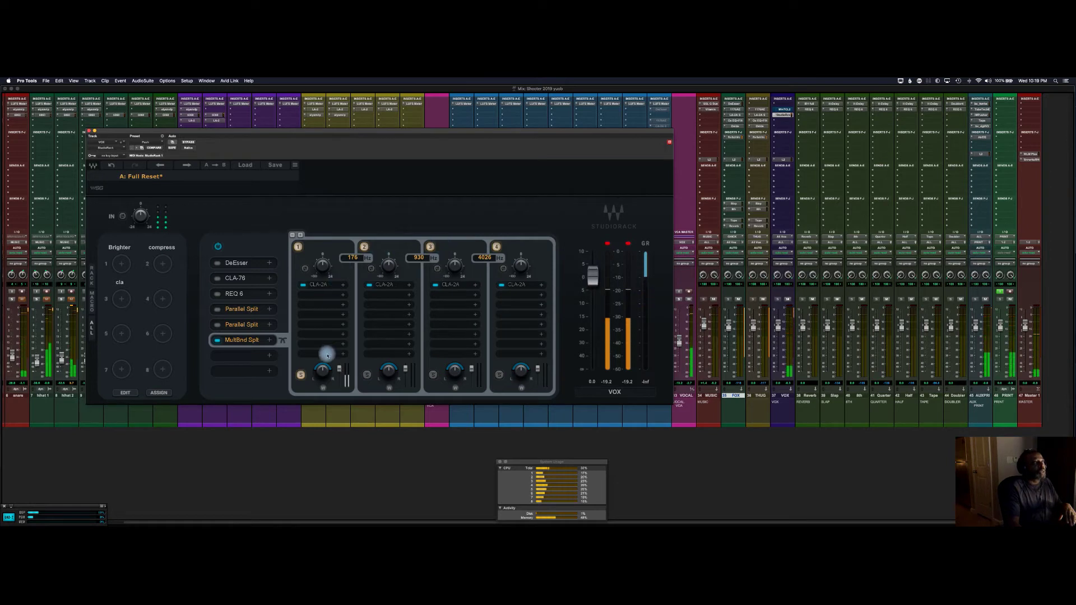
Turn off band 1's solo and compare the vocal with the MultiBand Split bypassed and active.
left_click(303, 376)
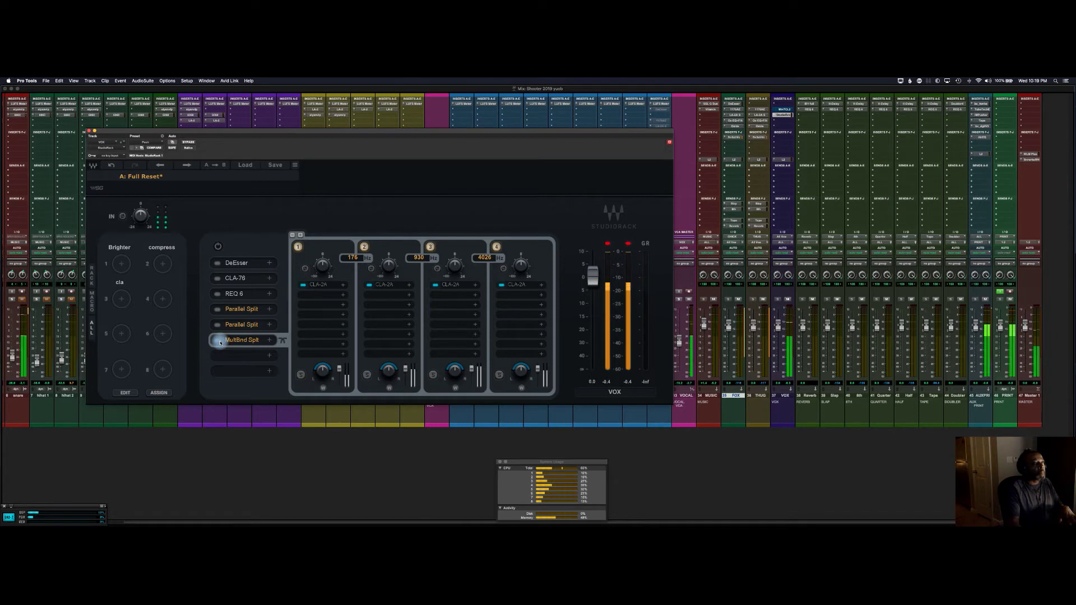
left_click(220, 343)
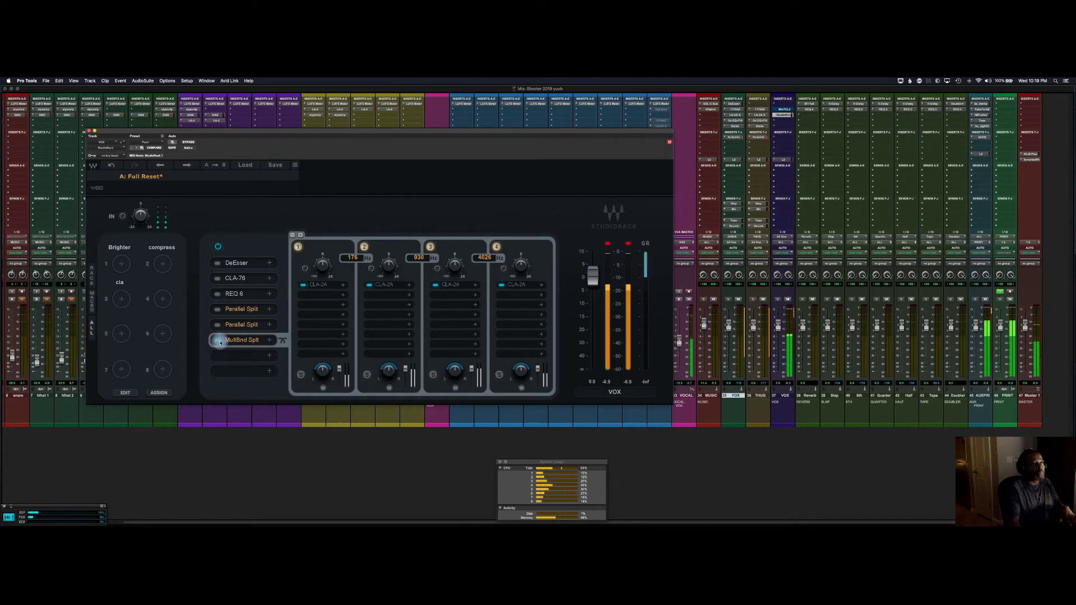
left_click(220, 343)
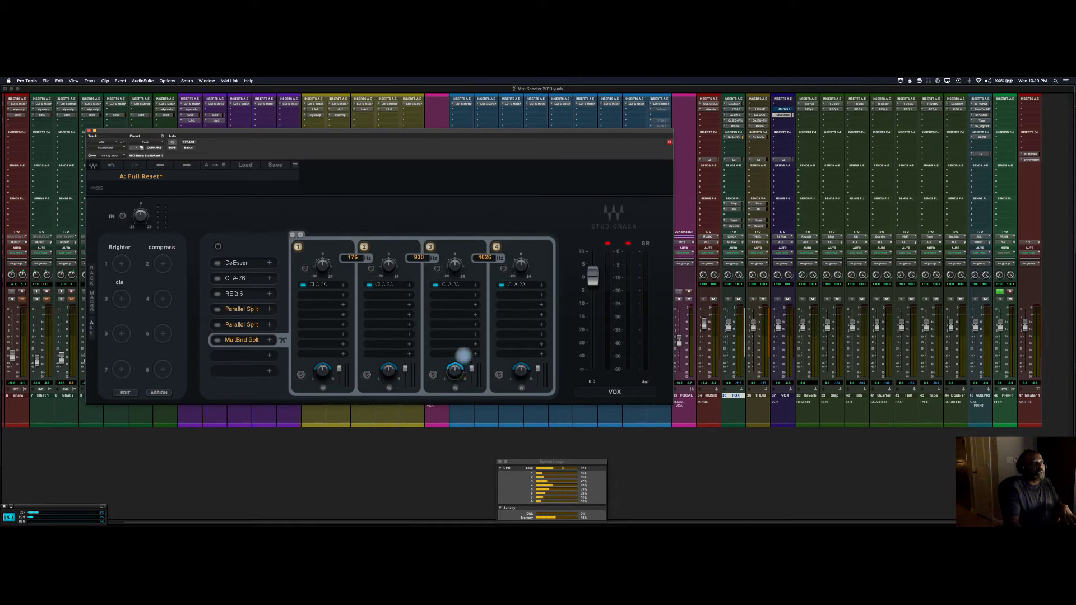
Reactivate the MultiBand Split and adjust the bands' stereo width, including bands 3 and 1, while playing the vocal.
left_click(454, 388)
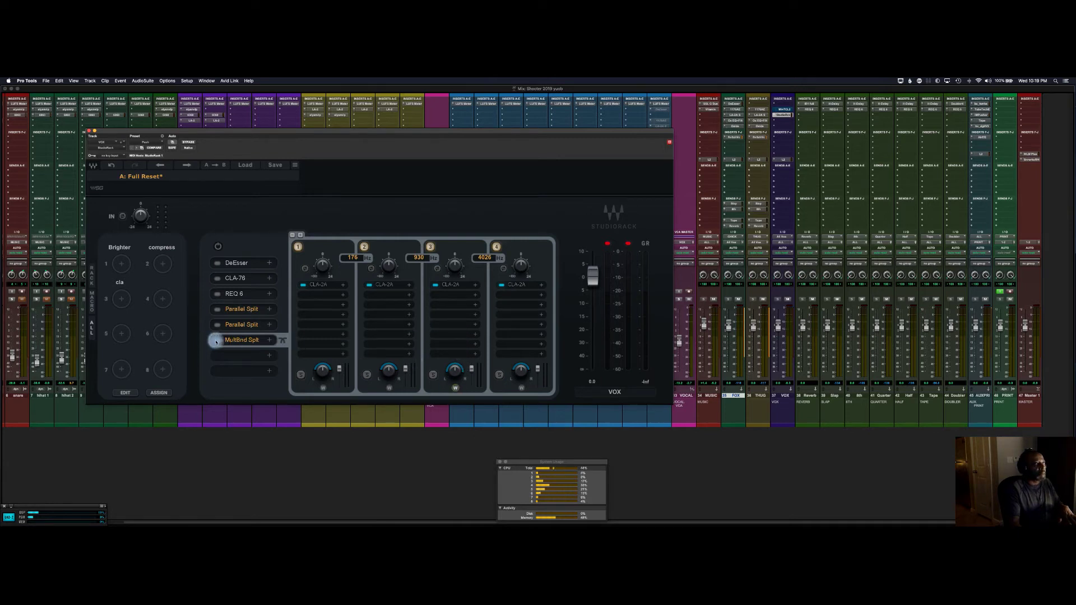
key("space")
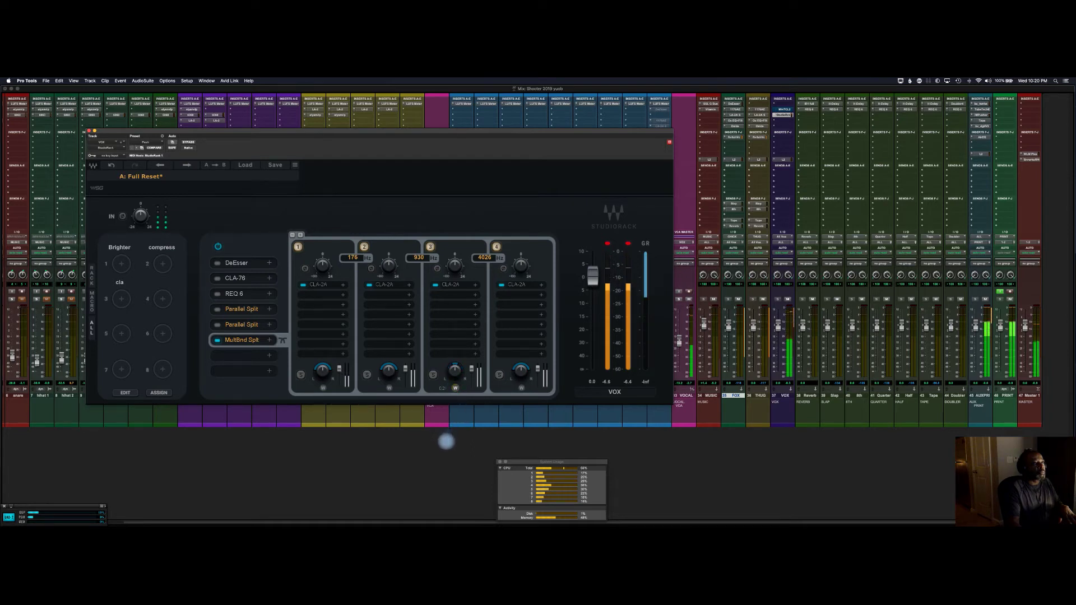
left_click_drag(446, 442, 534, 319)
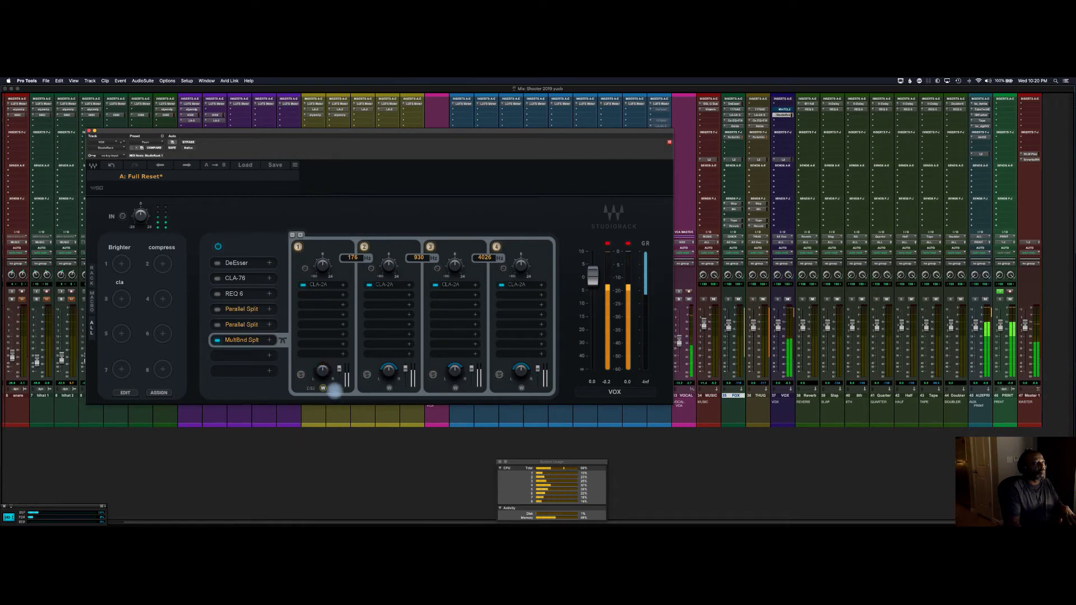
key("space")
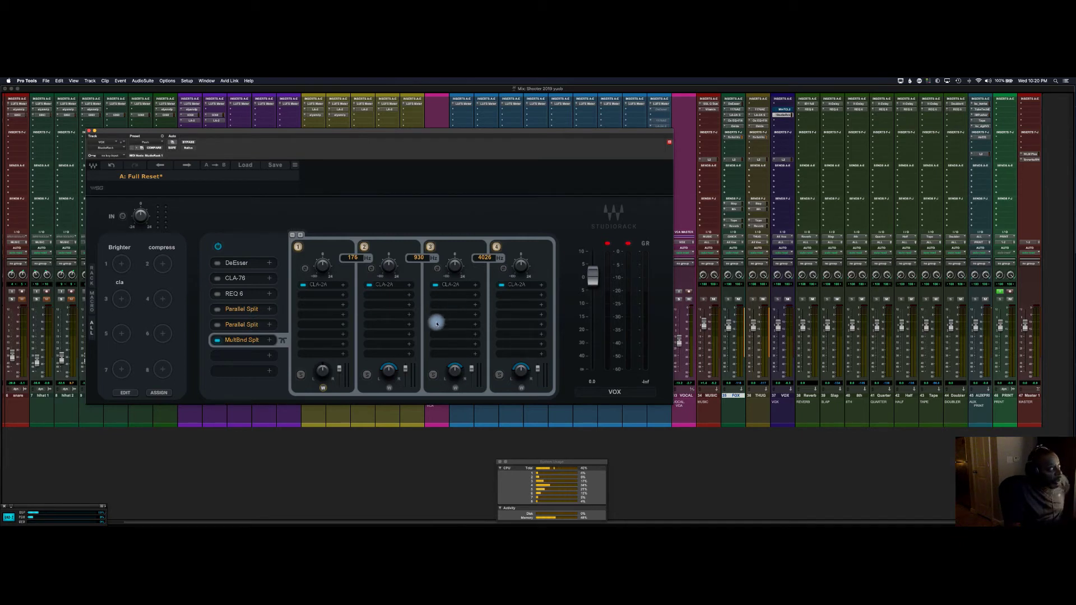
Remove the second Parallel Split and move the MultiBand Split up into its emptied slot.
left_click(257, 325)
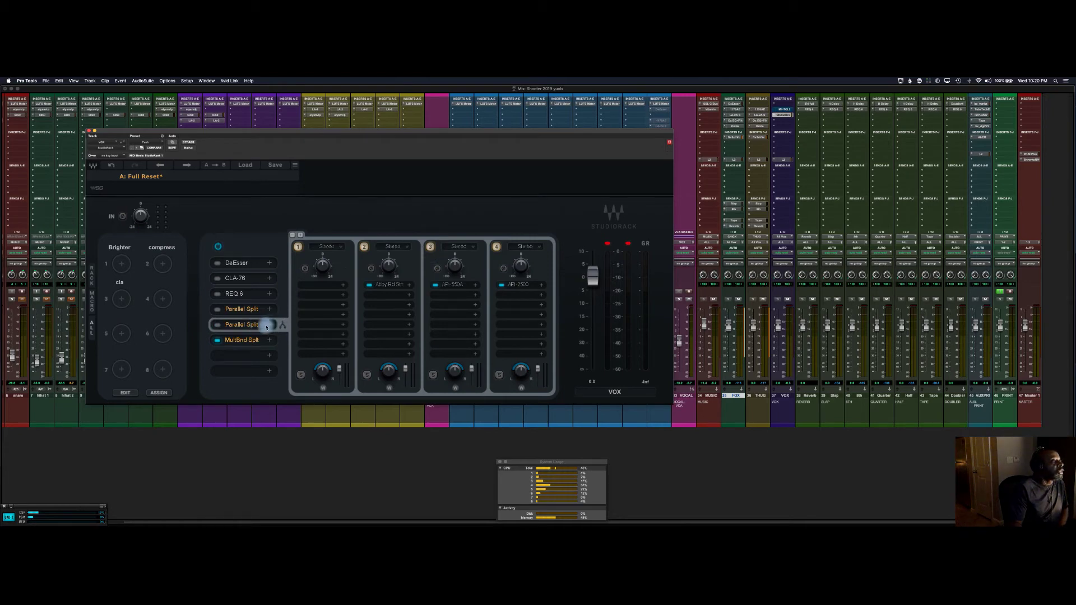
left_click(270, 326)
left_click(234, 353)
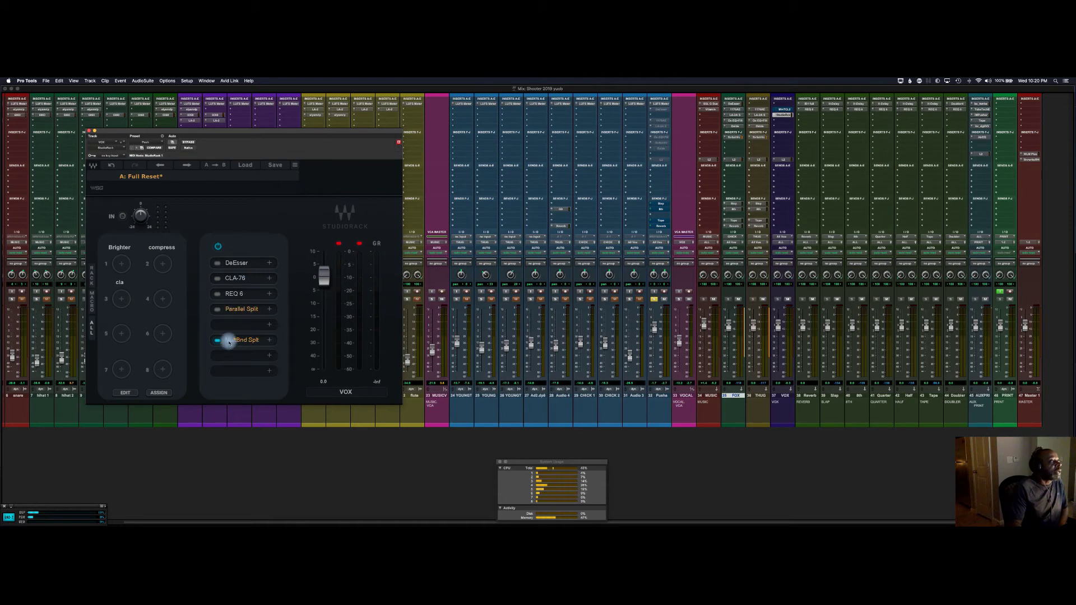
left_click_drag(234, 343, 234, 324)
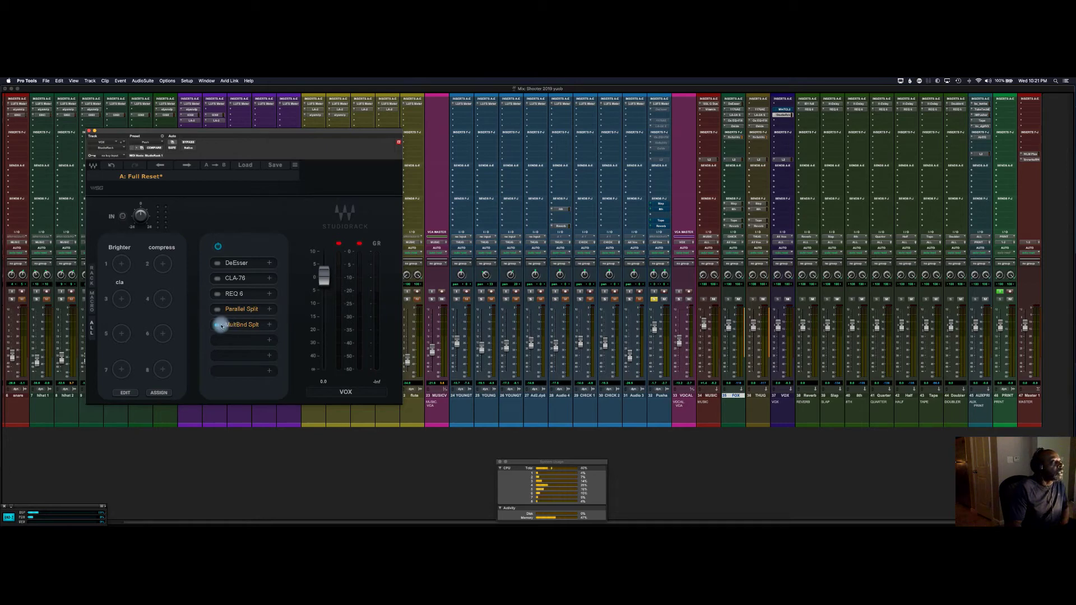
Reactivate all bypassed slots in the rack and play the vocal through the full chain.
left_click(218, 325)
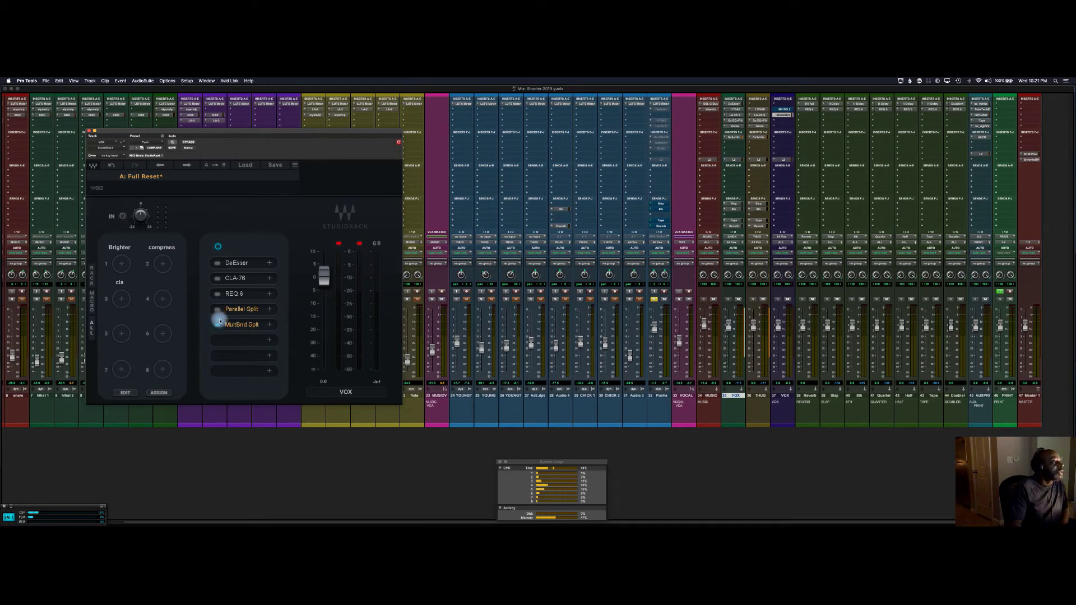
left_click_drag(218, 275, 217, 309)
key("space")
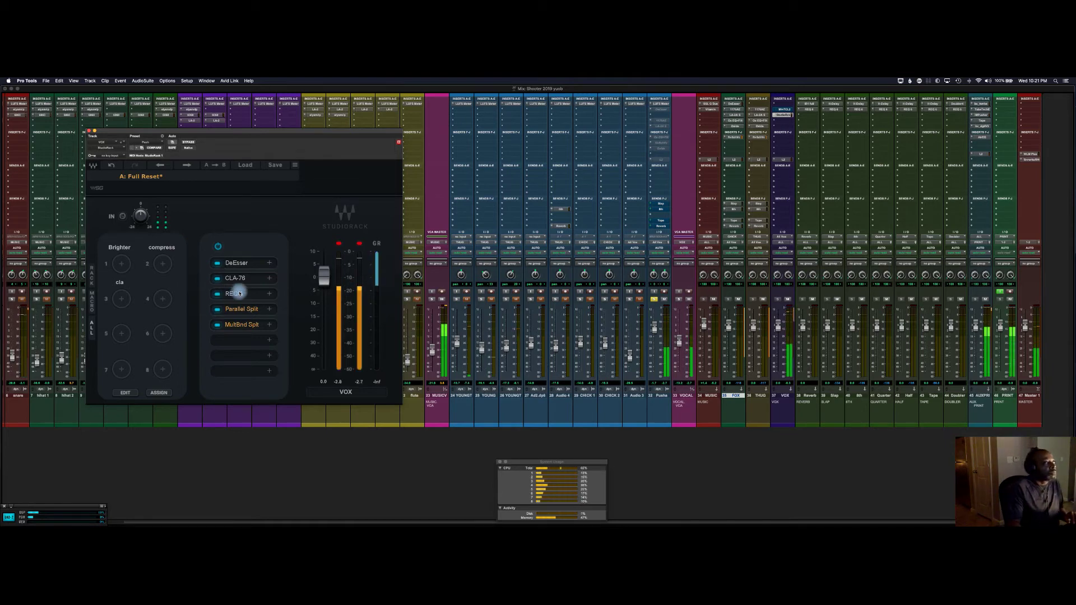
Bypass the MultiBand Split and load the saved rack preset containing REQ 6, CLA-76 and DeEsser.
left_click(218, 326)
left_click_drag(337, 133, 537, 147)
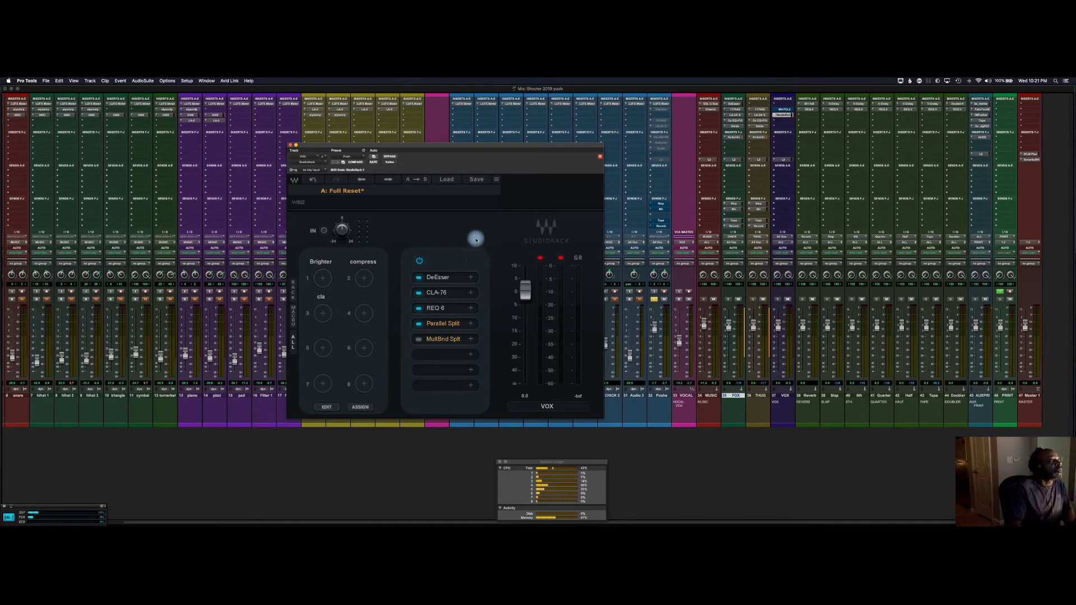
left_click(361, 157)
left_click(348, 174)
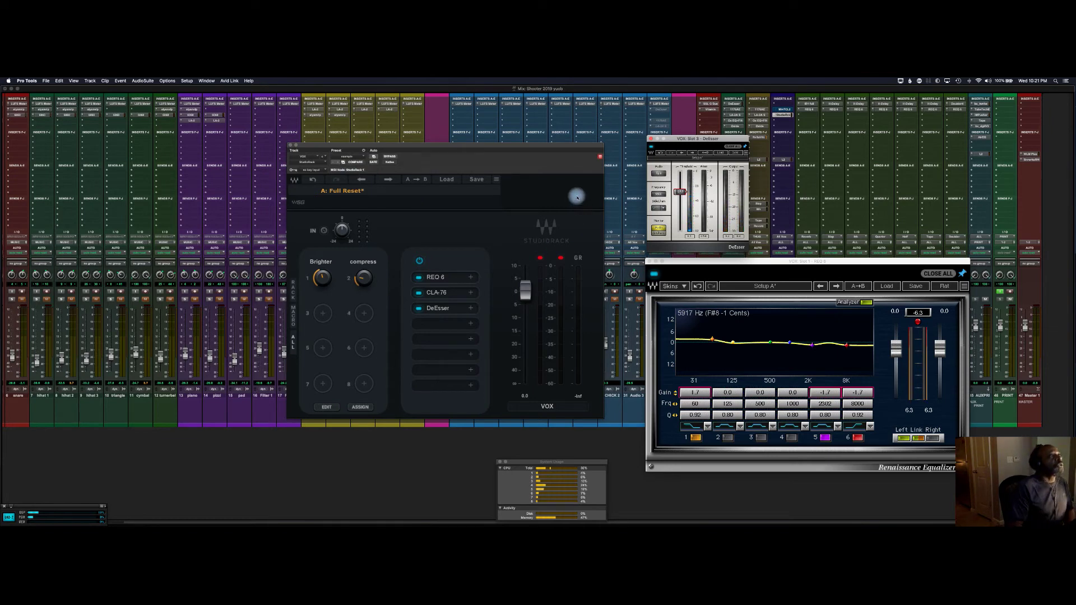
Sweep the Brighter macro up and down to shift REQ 6's band gains, leaving them near zero at about 0.4.
mouse_move(327, 284)
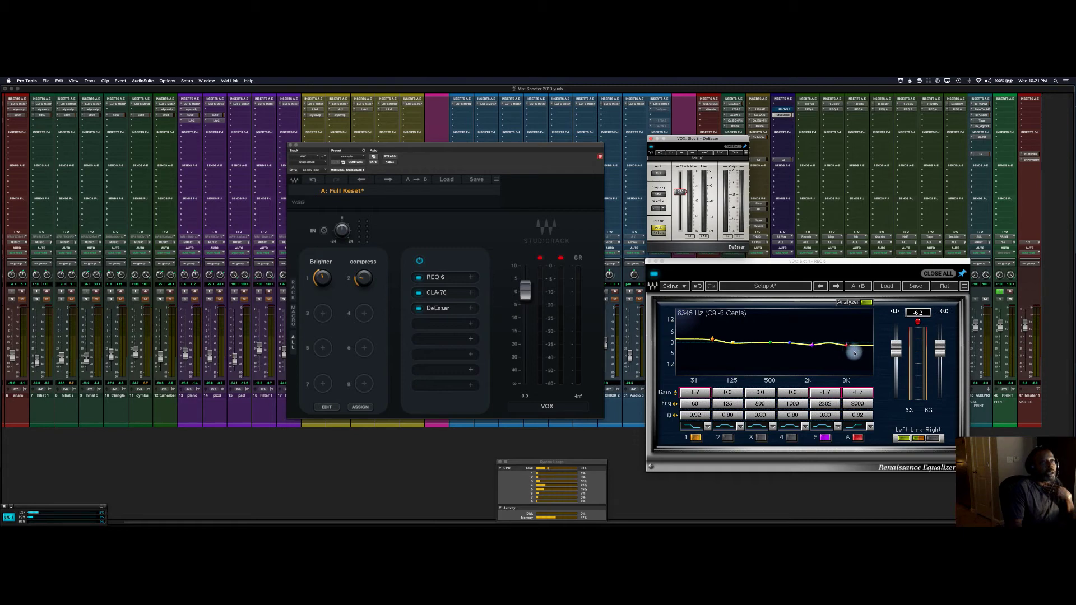
left_click_drag(327, 280, 339, 212)
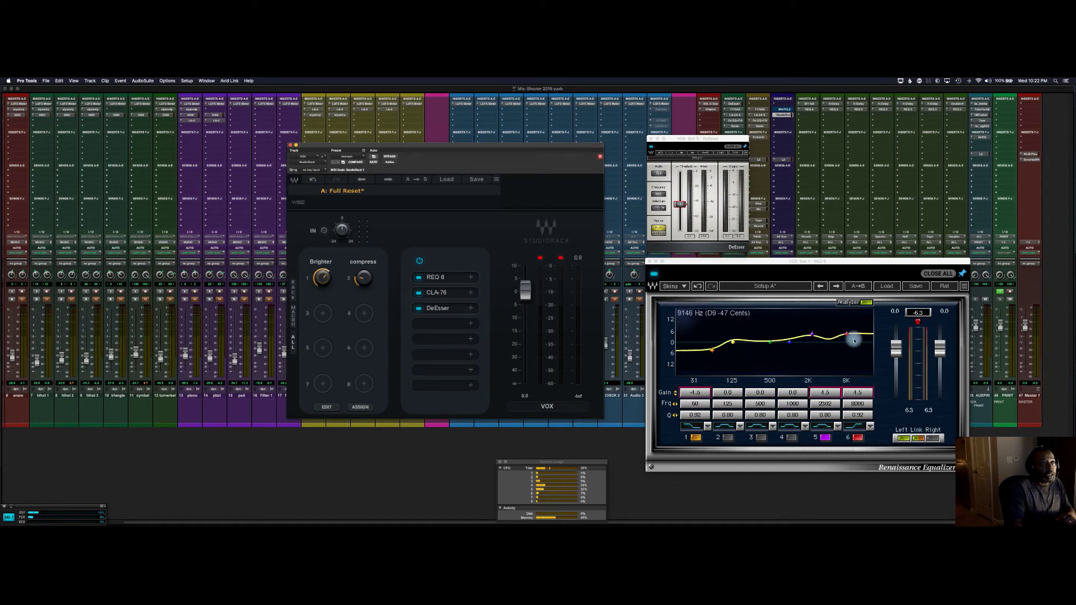
mouse_move(324, 278)
left_mouse_down()
mouse_move(336, 242)
mouse_move(322, 314)
mouse_move(335, 270)
mouse_move(335, 284)
left_mouse_up()
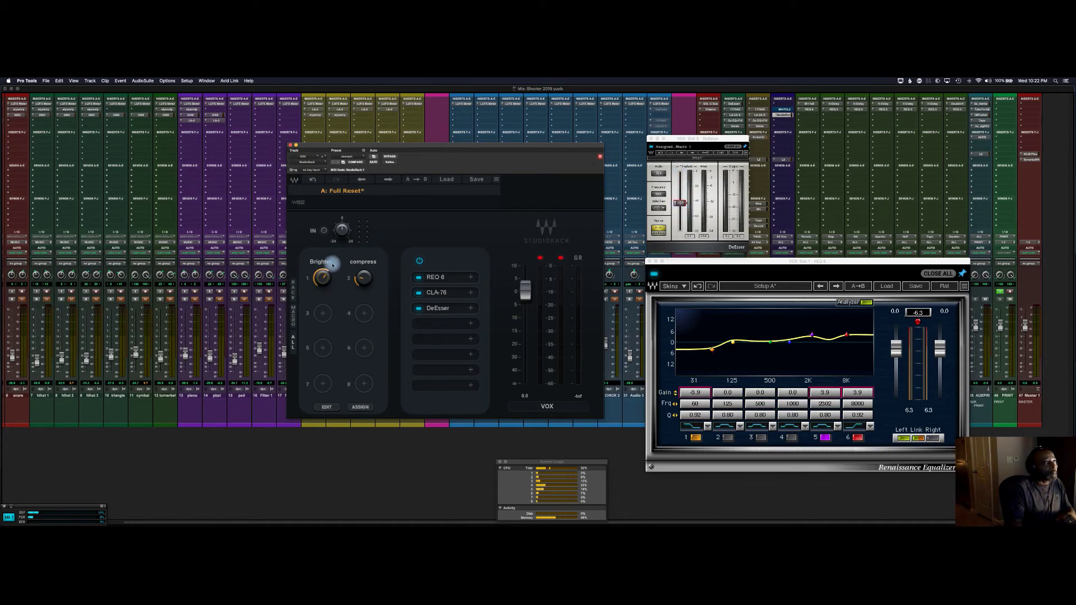
left_click_drag(322, 276, 279, 405)
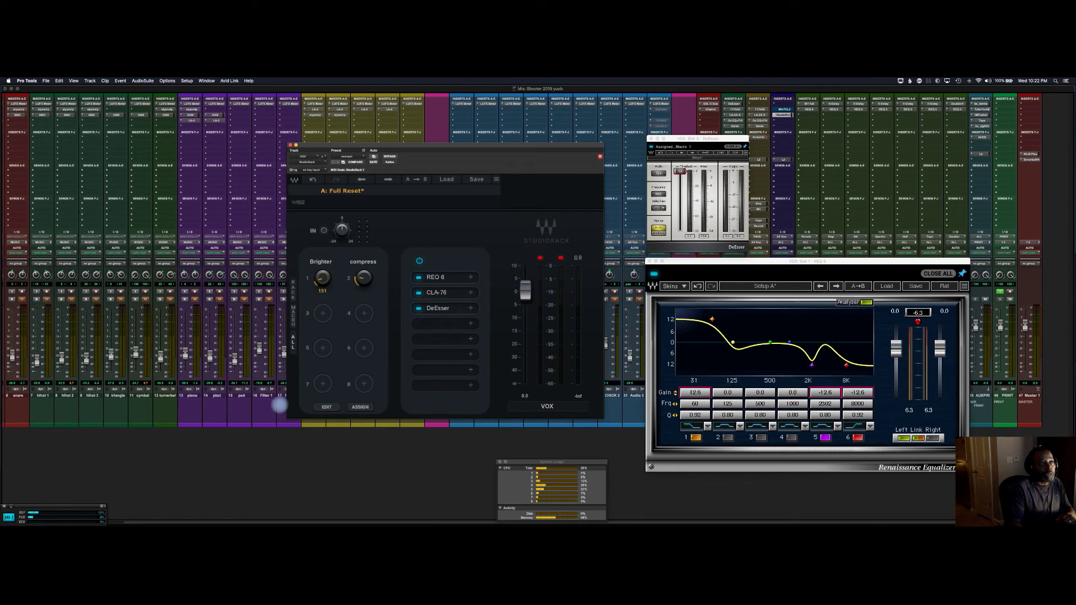
left_click_drag(279, 402, 325, 271)
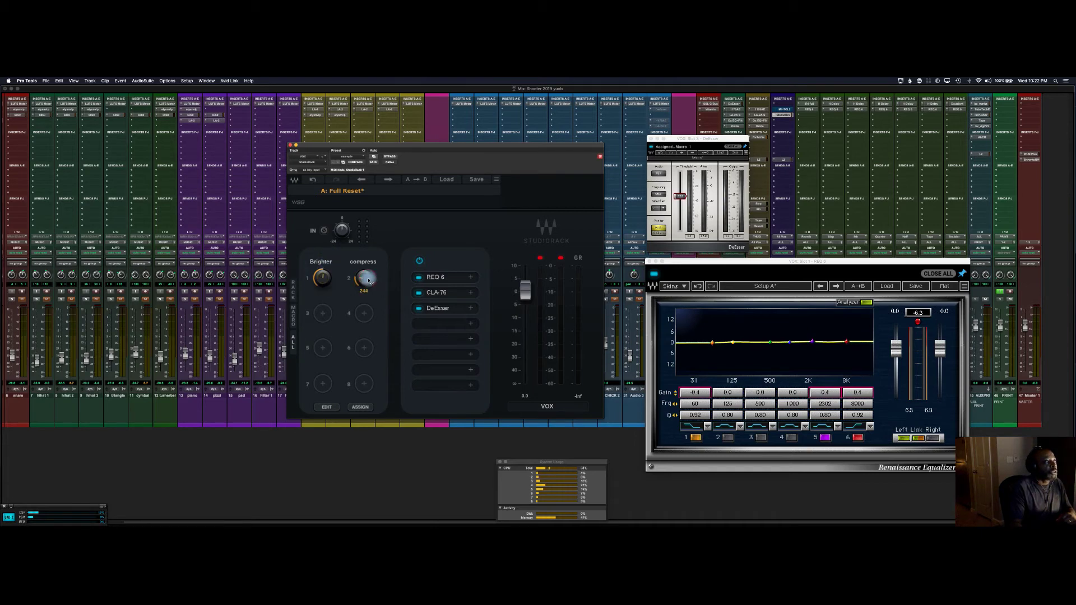
Open the CLA-76 and turn up the compress macro to drive the compressor's assigned controls.
left_click(443, 292)
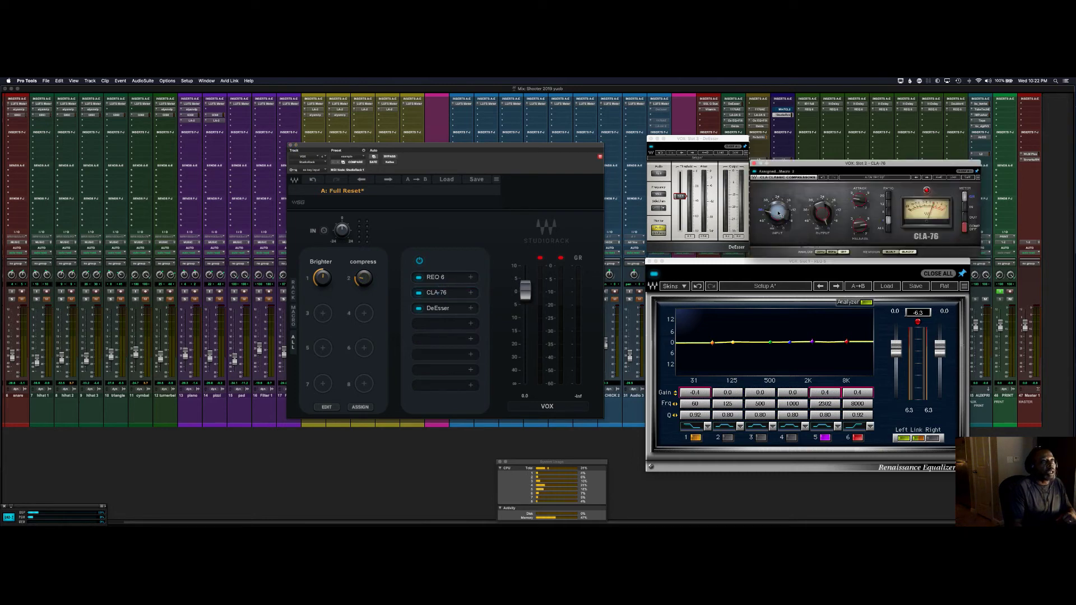
left_click_drag(364, 280, 382, 209)
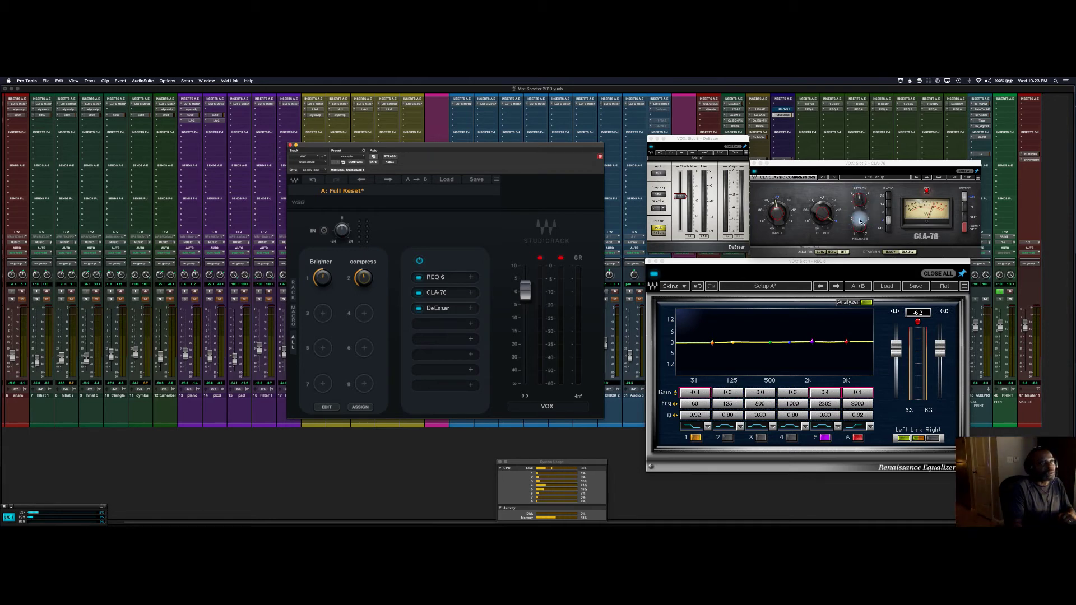
left_click_drag(363, 277, 380, 211)
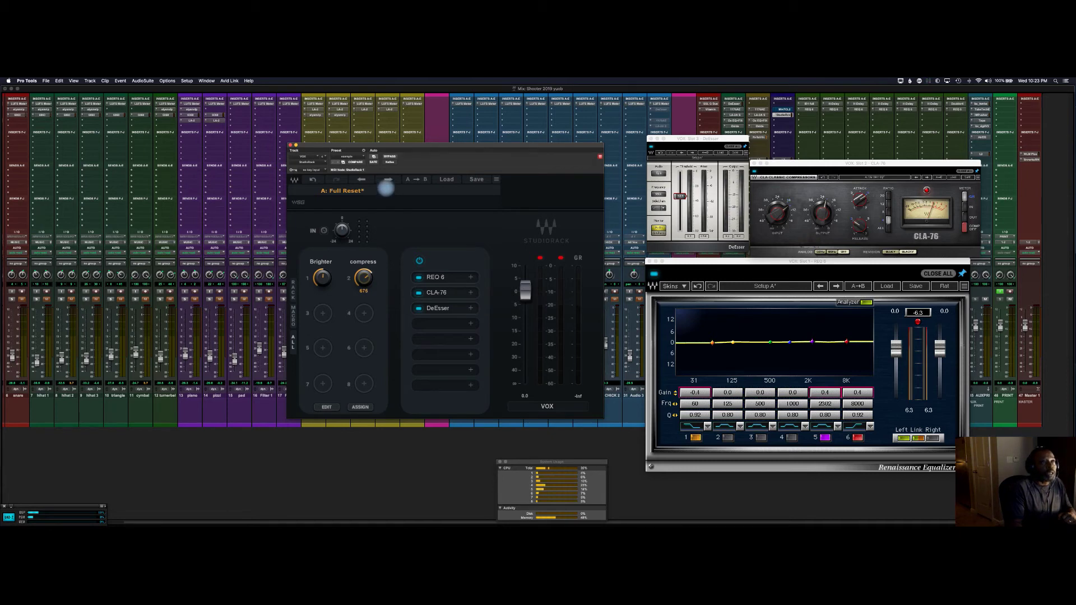
left_click_drag(388, 178, 385, 222)
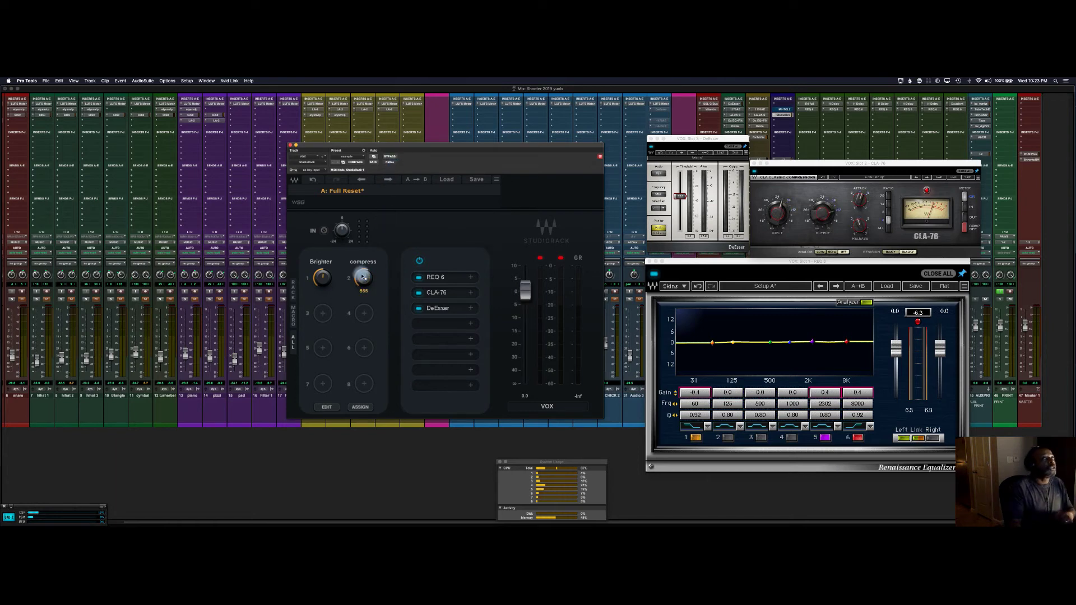
Examine the macro assignment table and the parameters the Brighter macro can connect to or disconnect from.
left_click(325, 407)
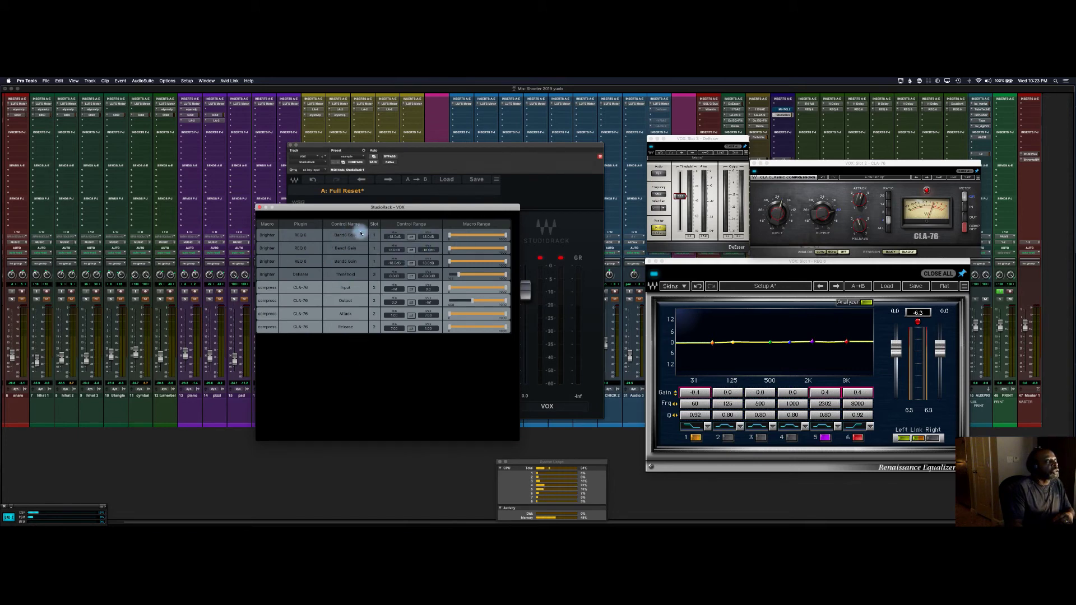
left_click(260, 207)
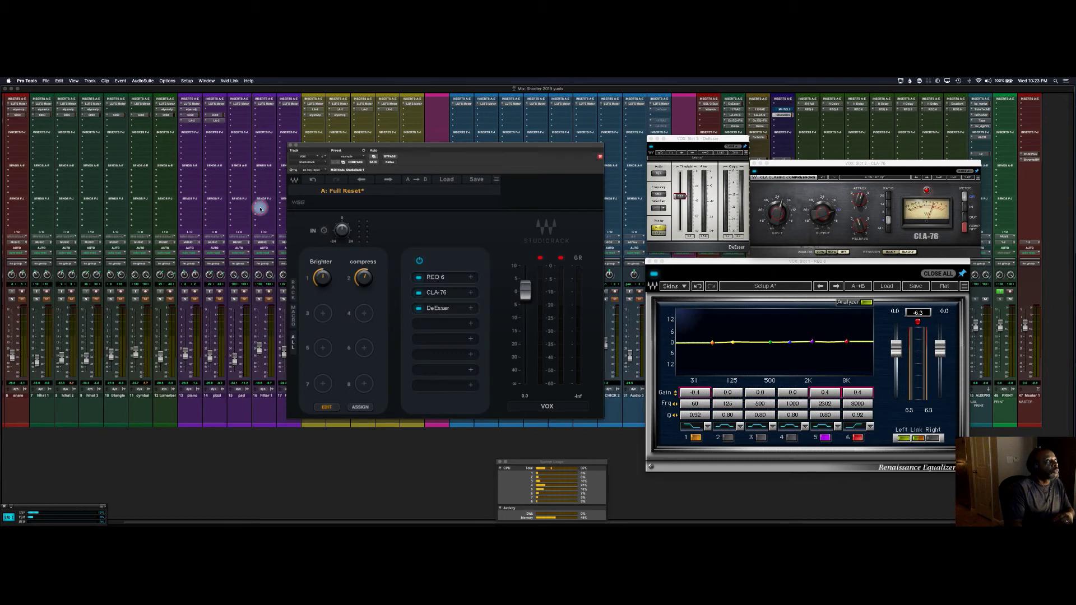
right_click(324, 279)
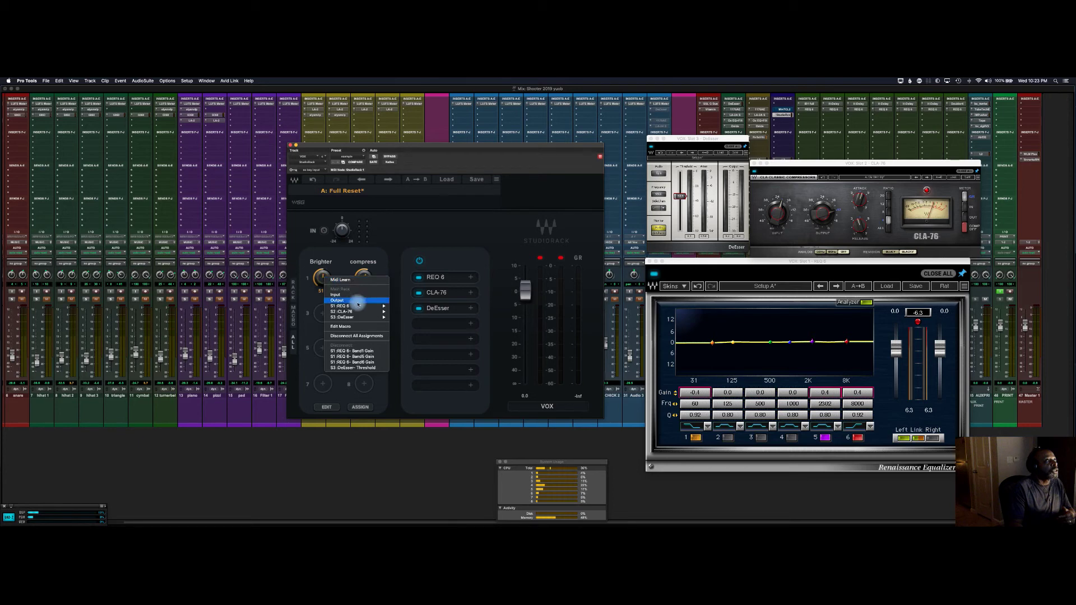
mouse_move(366, 314)
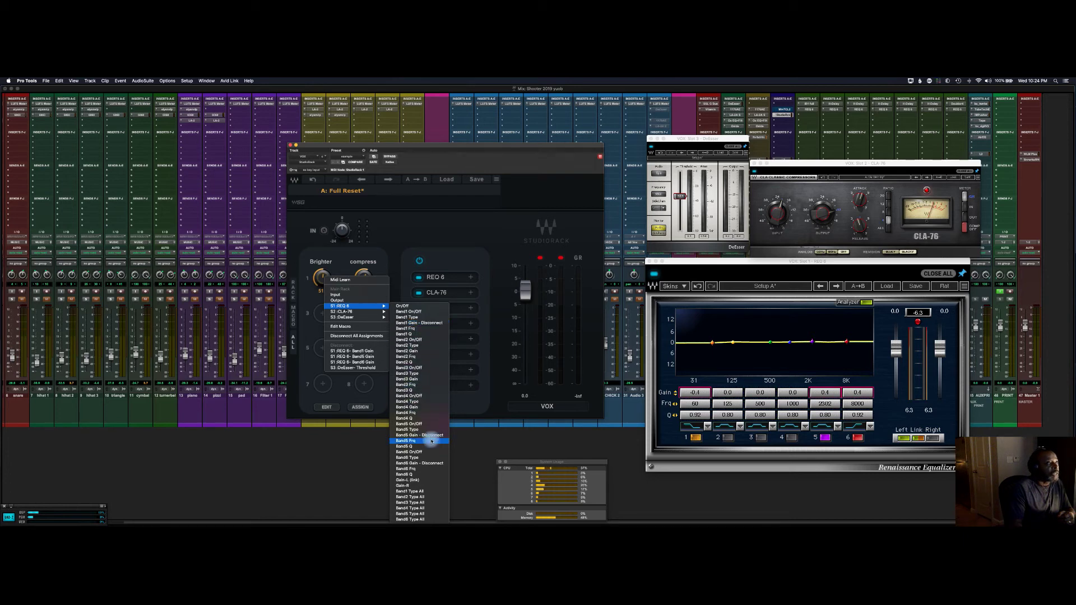
left_click(337, 268)
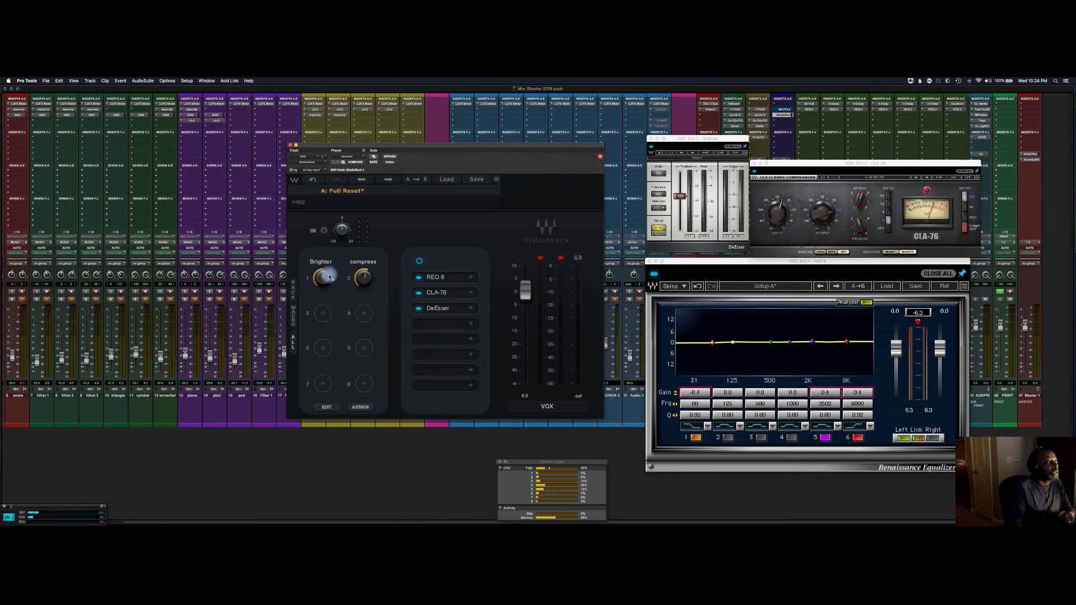
Assign REQ 6's On/Off control to macro 4 and toggle the equalizer off and on with it.
left_click(363, 318)
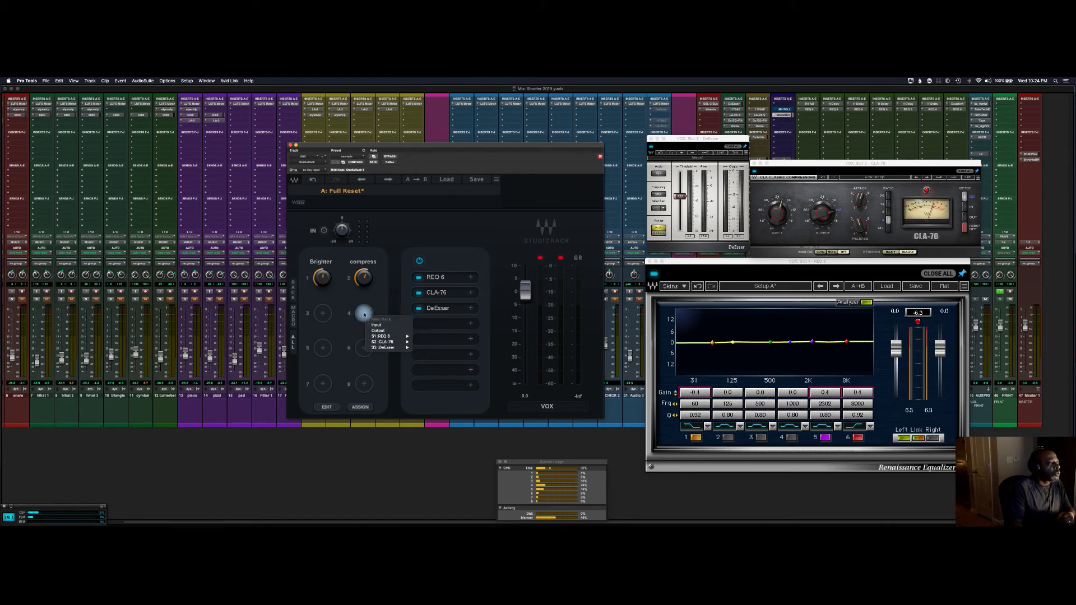
mouse_move(391, 337)
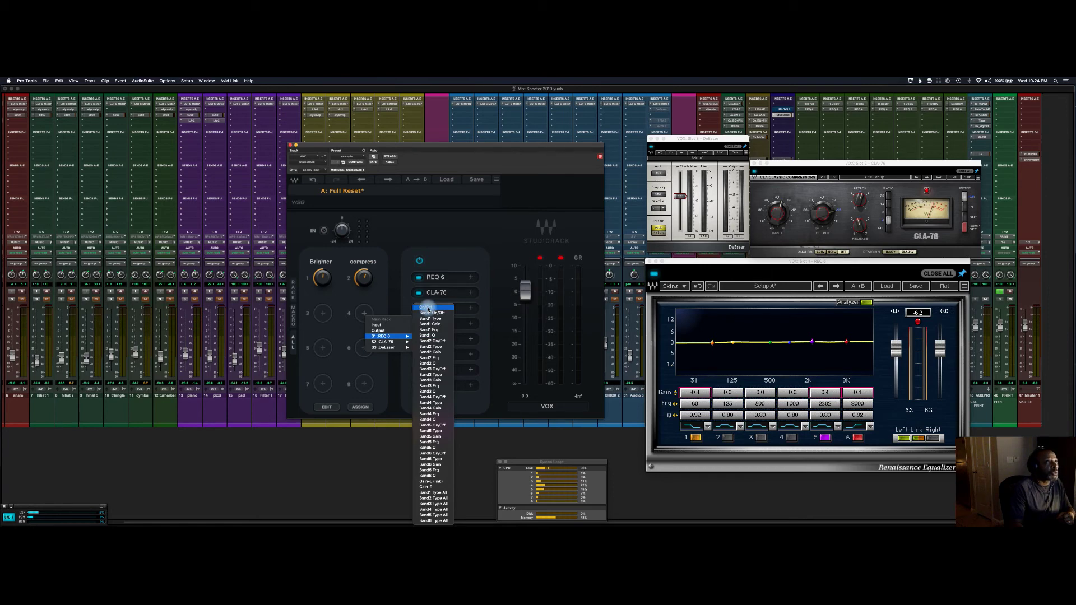
left_click(428, 308)
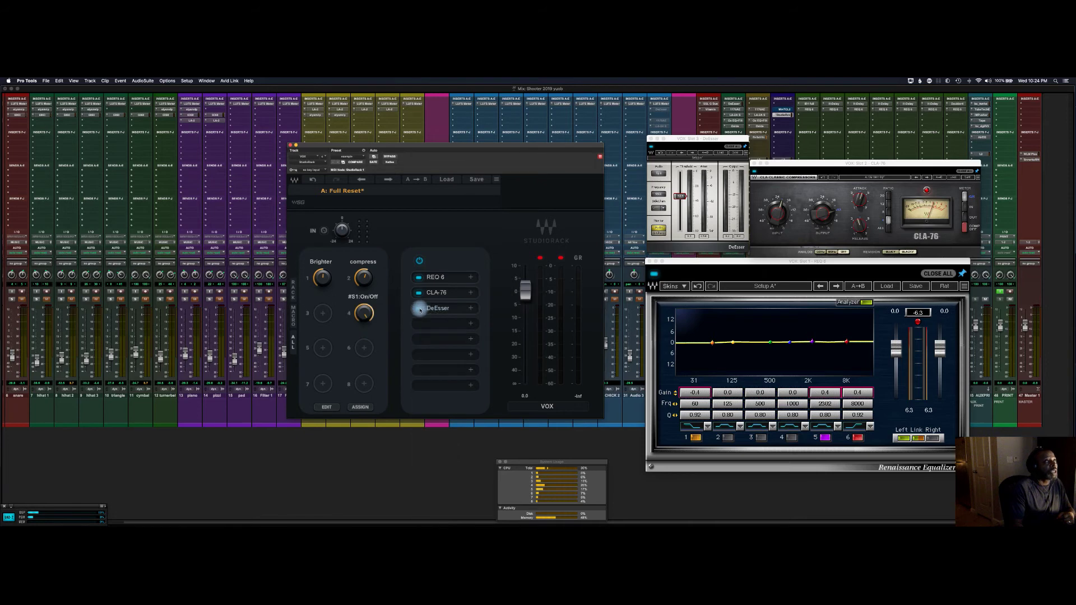
left_click(367, 315)
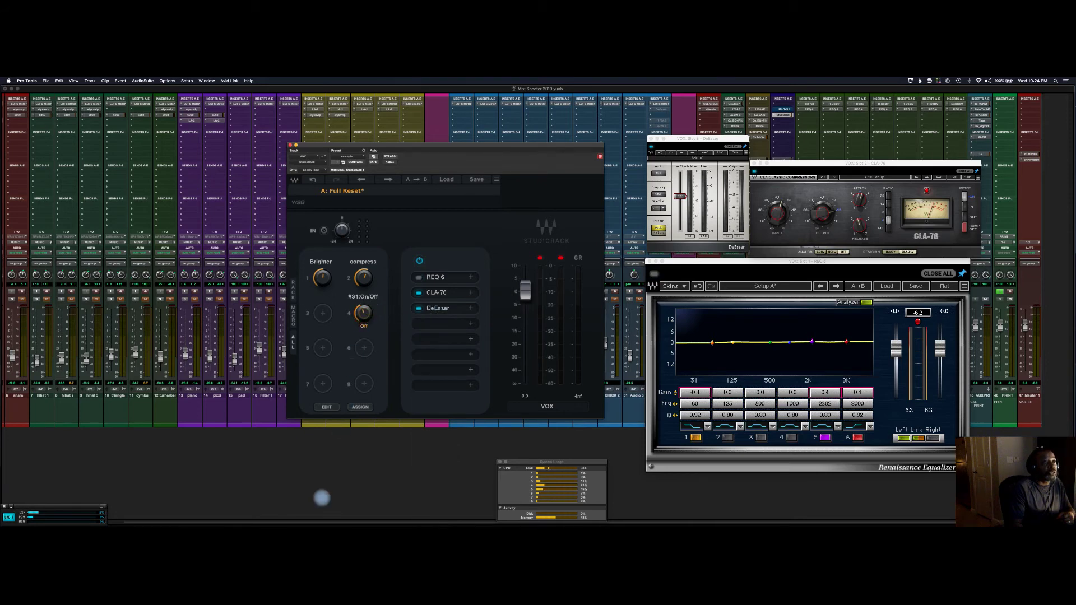
mouse_move(538, 307)
left_mouse_down()
mouse_move(476, 488)
mouse_move(544, 172)
mouse_move(538, 306)
left_mouse_up()
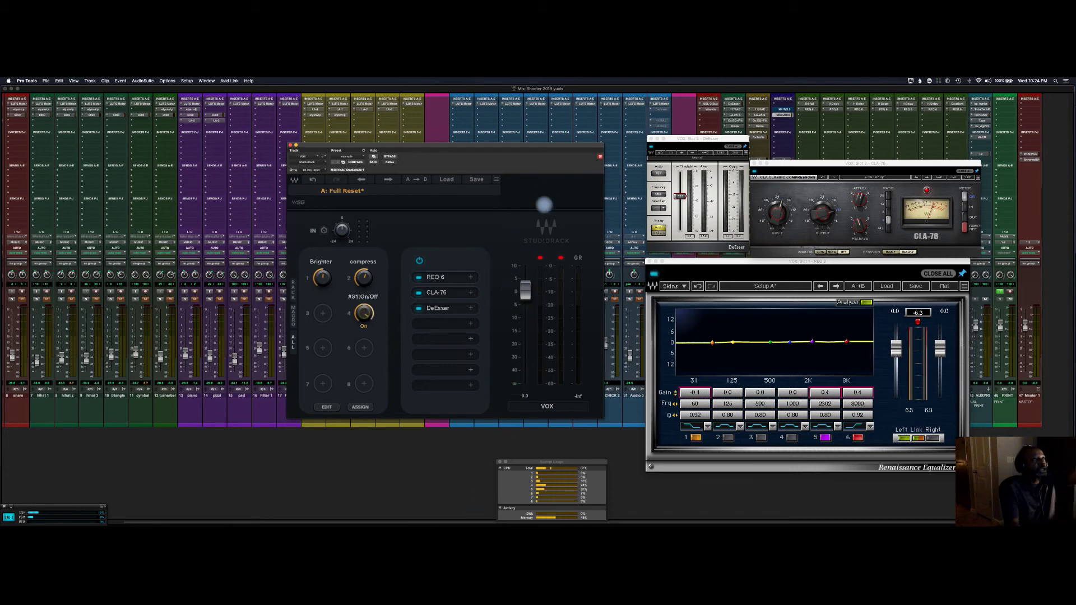
left_click(363, 312)
left_click(362, 312)
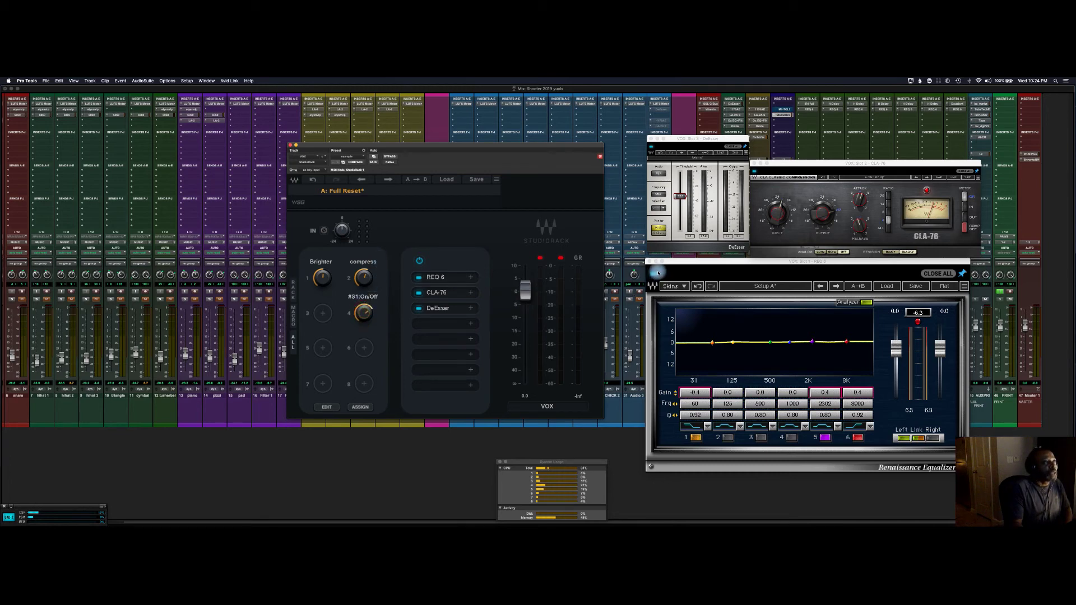
Disconnect REQ 6's On/Off control from macro 4.
right_click(365, 311)
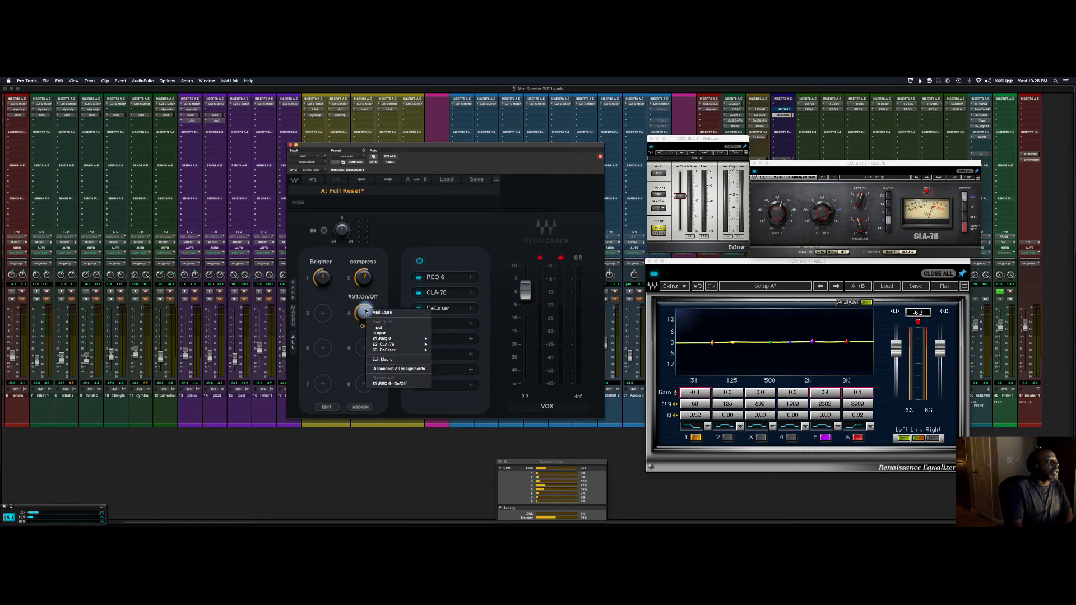
left_click(394, 384)
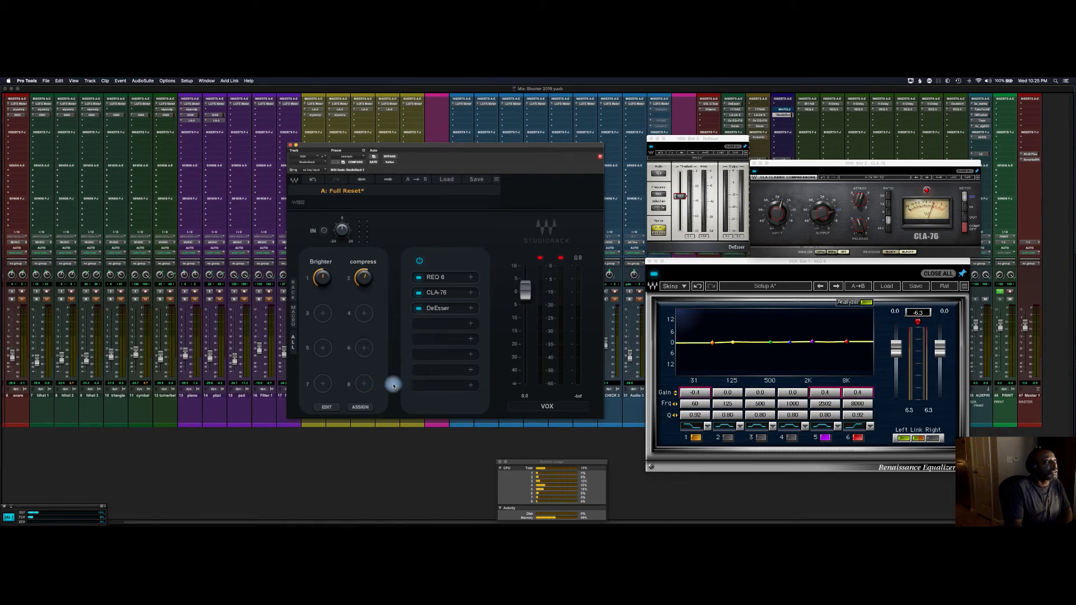
left_click(365, 315)
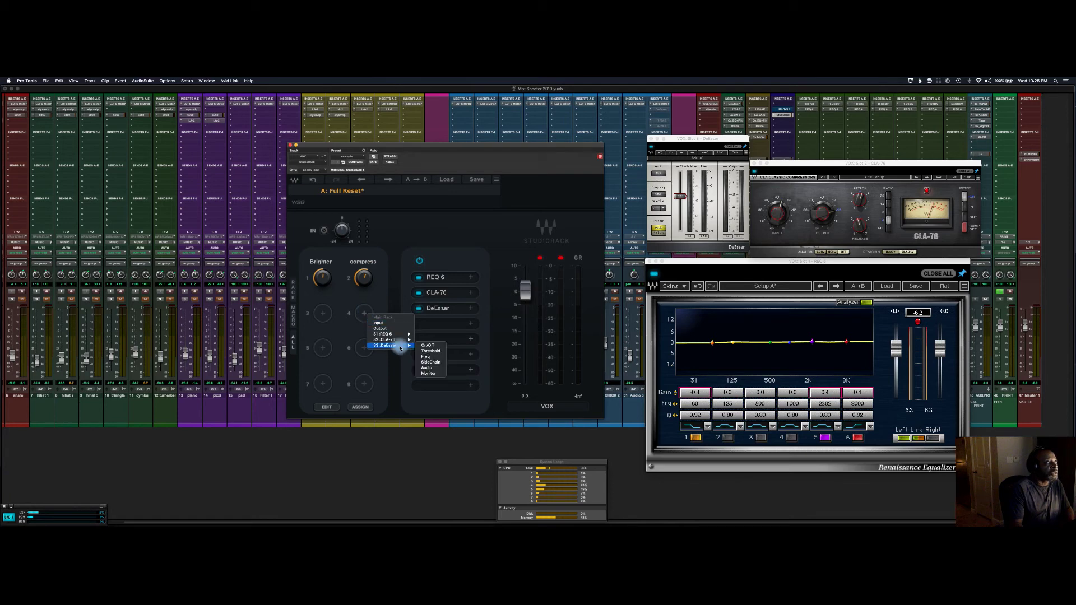
left_click(436, 352)
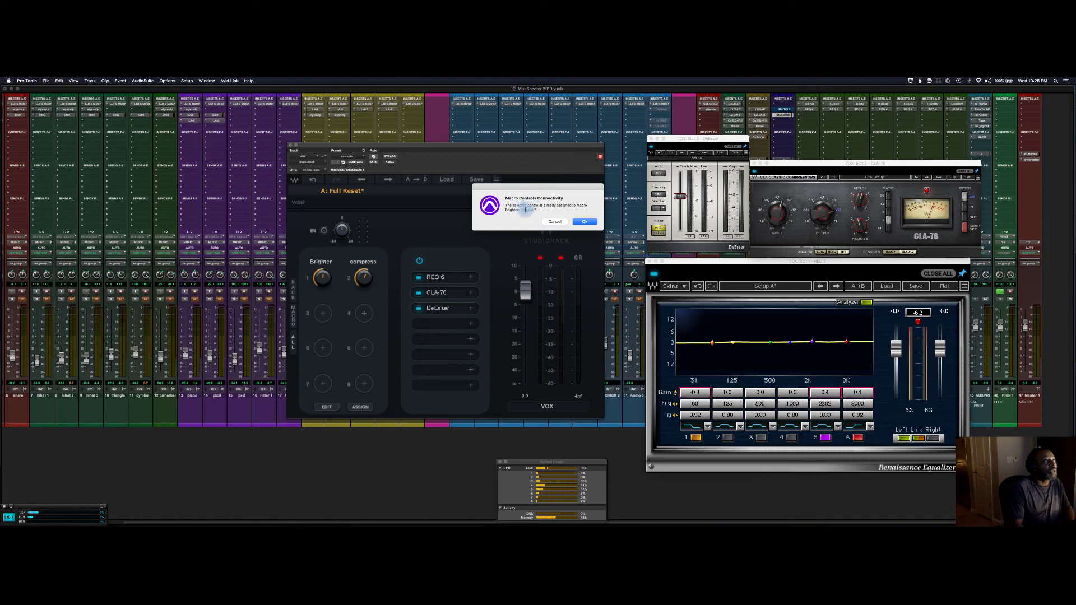
left_click(554, 222)
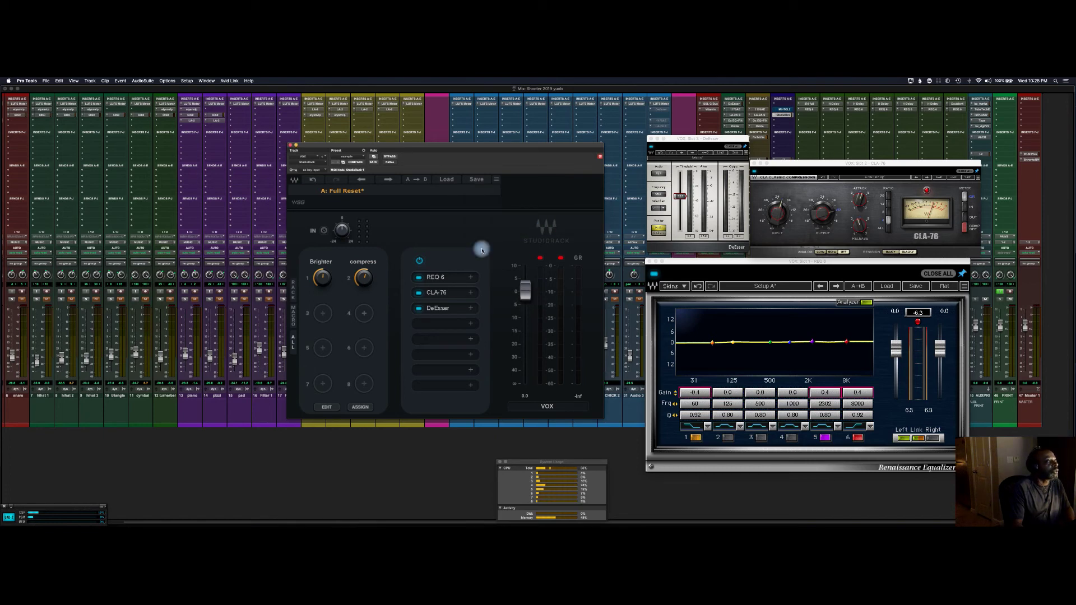
Assign the DeEsser's Freq control to macro 4 and lower it to about 3521.
left_click(364, 313)
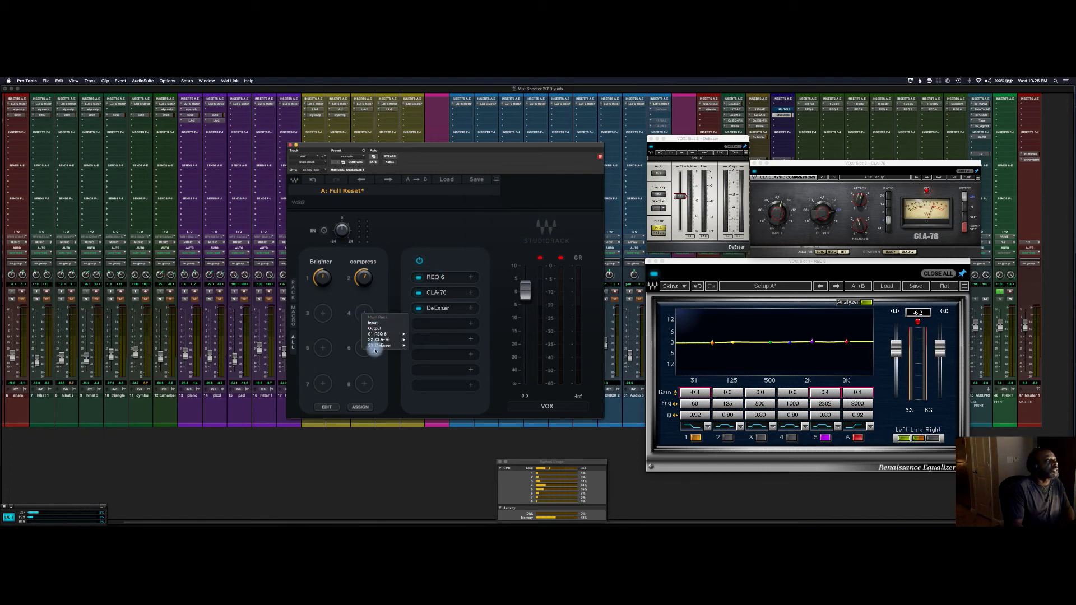
mouse_move(379, 345)
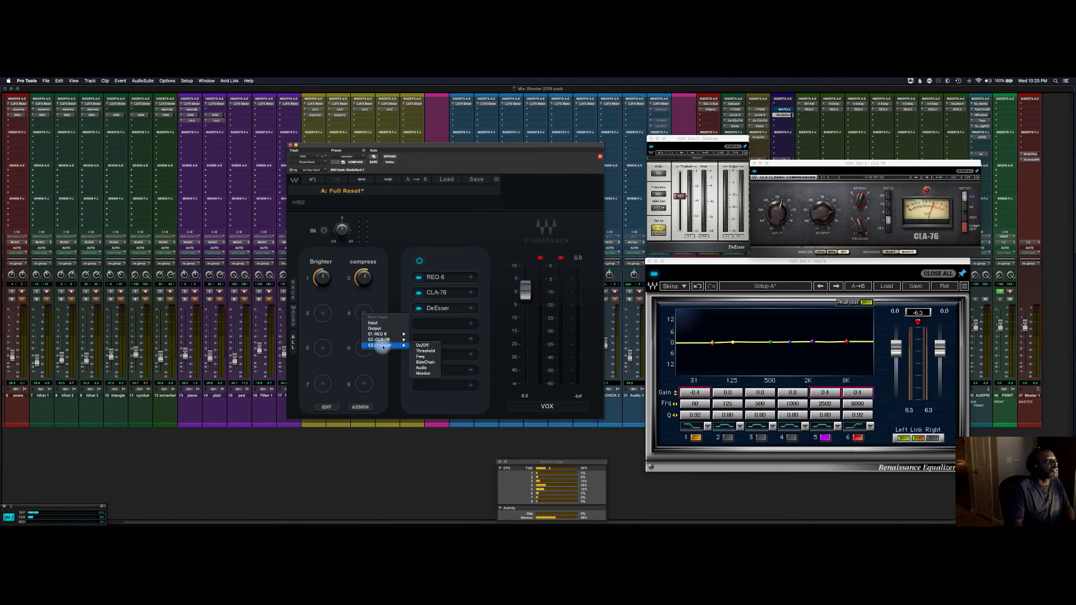
left_click(422, 357)
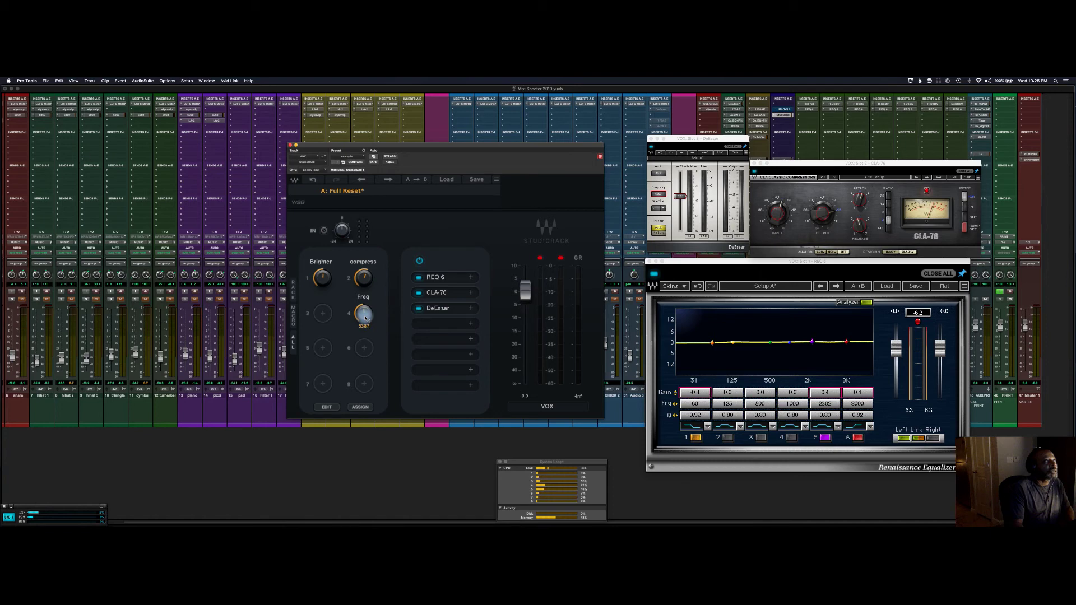
left_click_drag(365, 318, 467, 452)
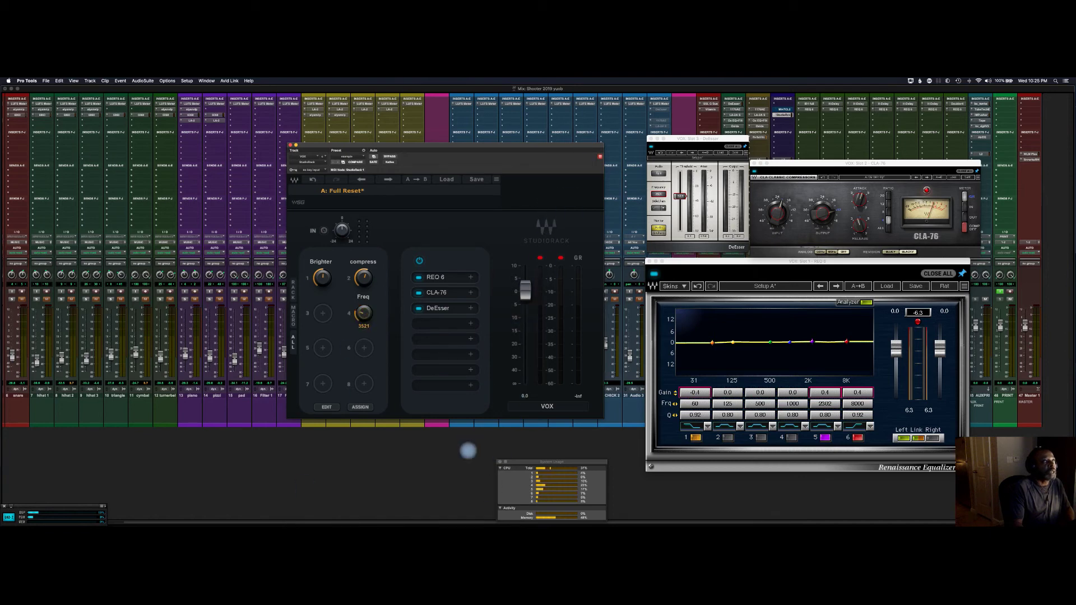
Rename macro 4 by appending placeholder characters ending in "f,yii" to its Freq label.
double_click(365, 296)
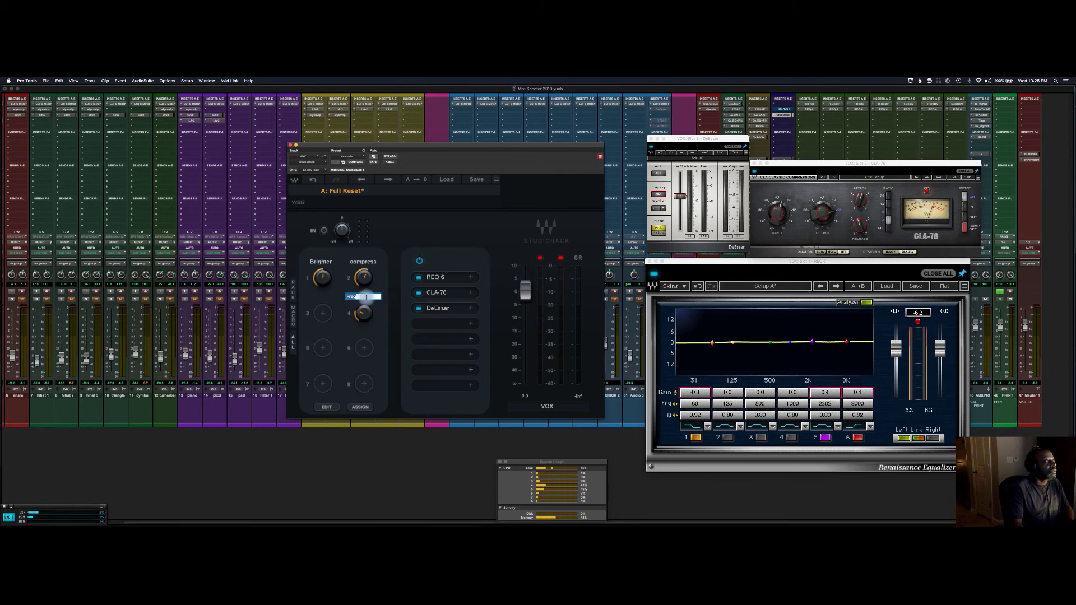
left_click(366, 297)
type("2")
key("BackSpace")
type("teymf,yii")
key("Return")
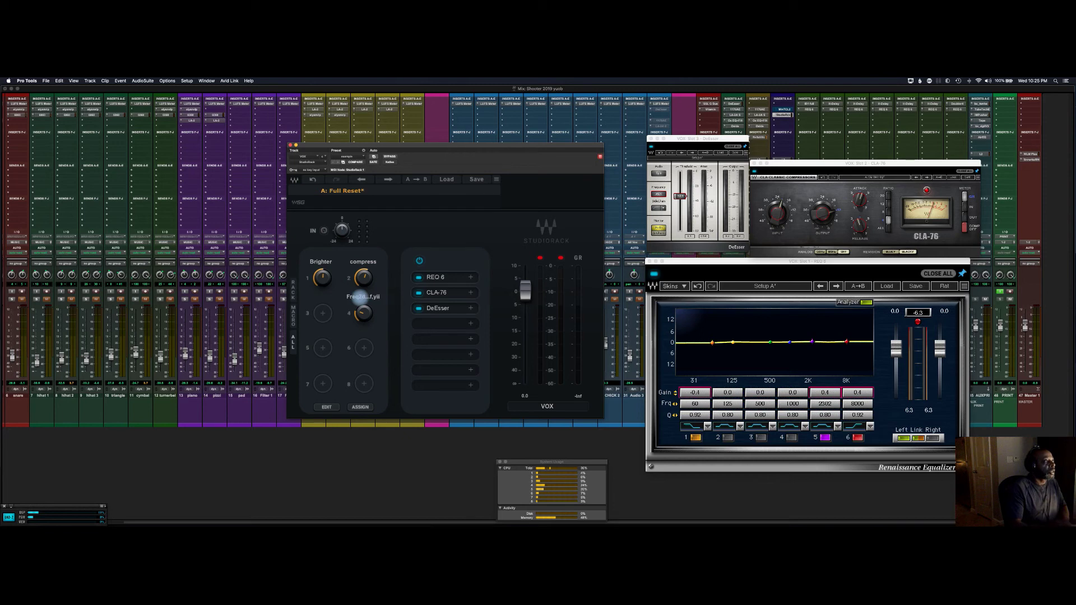
Turn macro 4 to adjust the DeEsser frequency and move the rack window away from the open plugin windows.
mouse_move(362, 314)
left_mouse_down()
mouse_move(372, 248)
mouse_move(344, 337)
mouse_move(344, 253)
mouse_move(308, 367)
left_mouse_up()
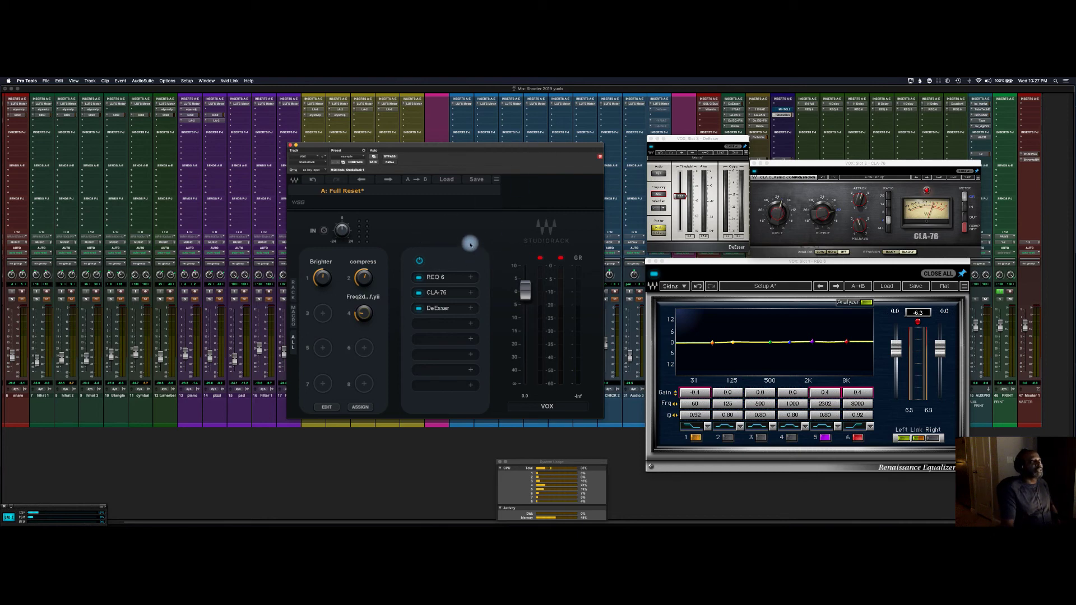
left_click_drag(512, 148, 465, 118)
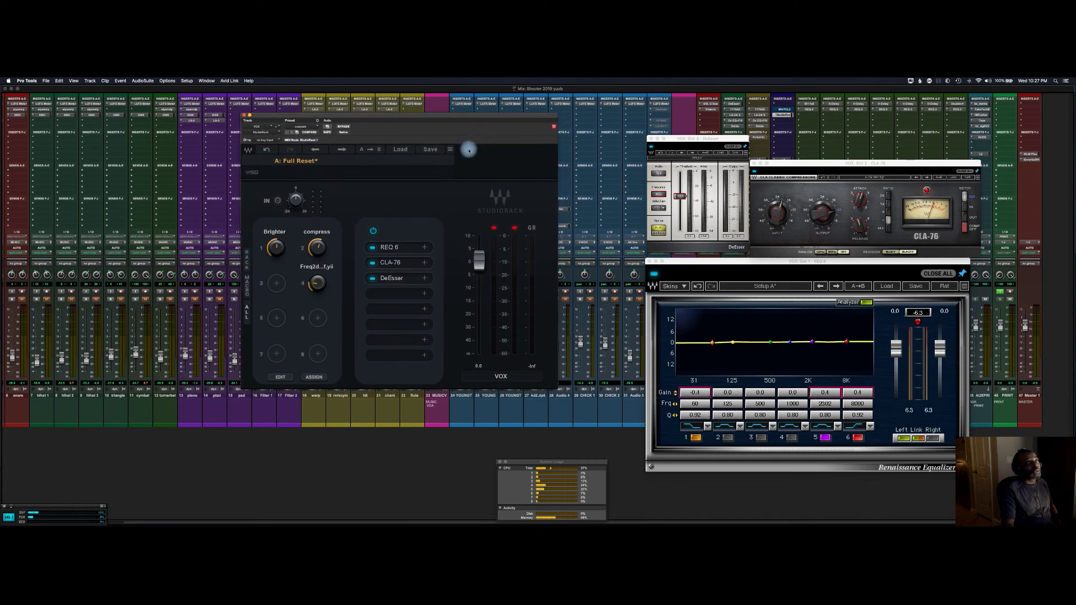
Try the StudioRack window at 200% and 75% sizes, and return it to 150%.
left_click(449, 149)
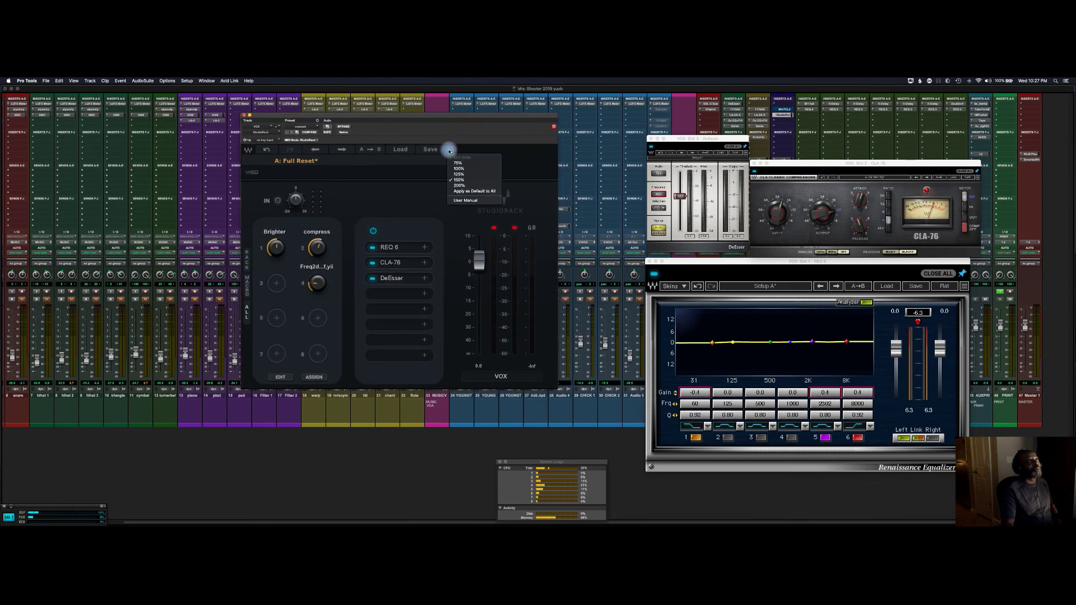
left_click(460, 186)
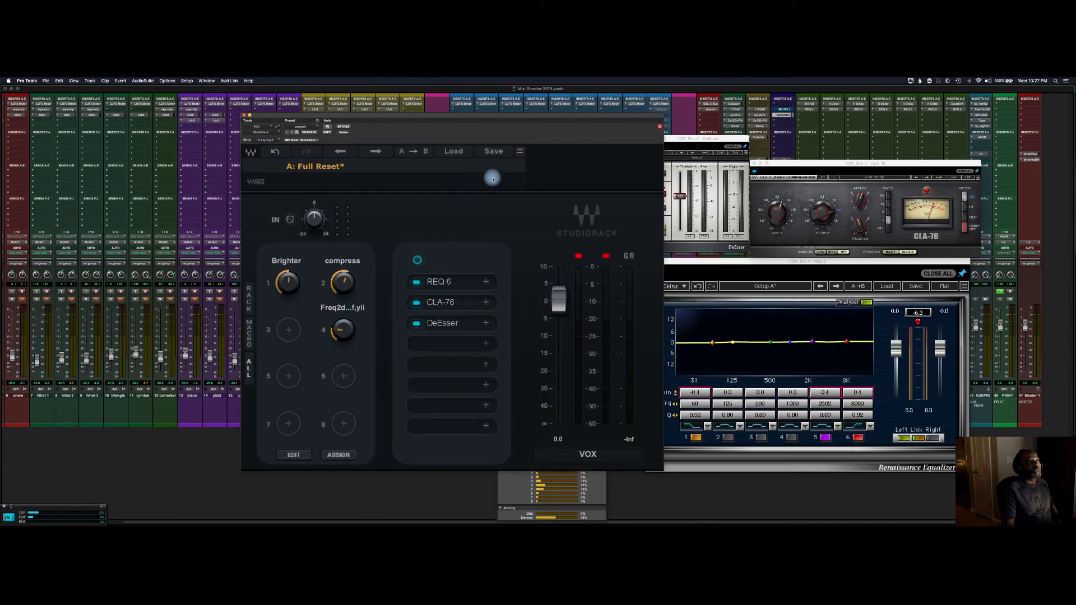
left_click(520, 151)
left_click(525, 168)
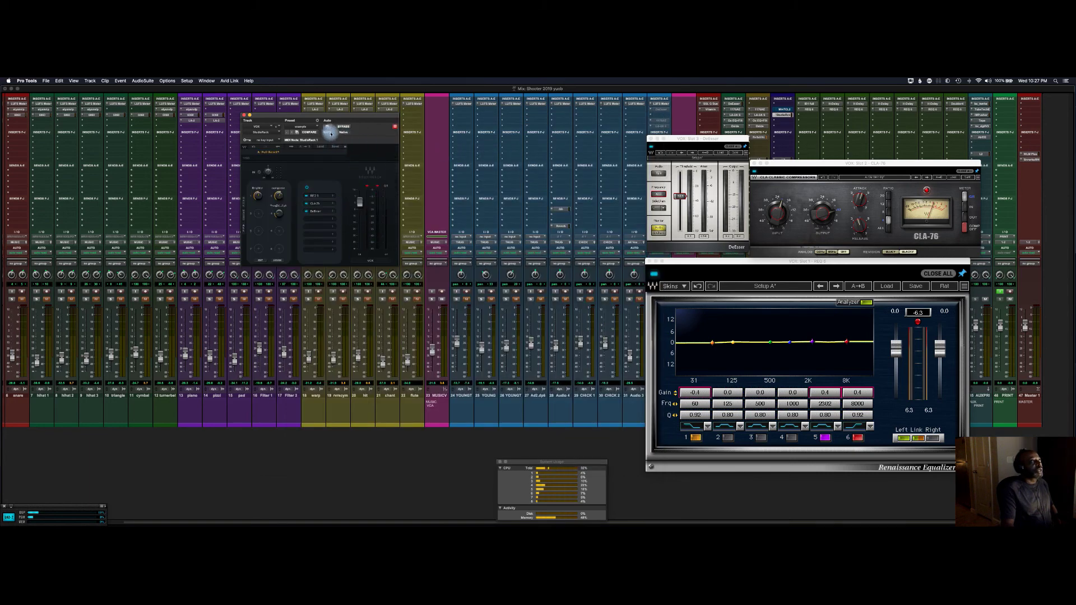
left_click(347, 146)
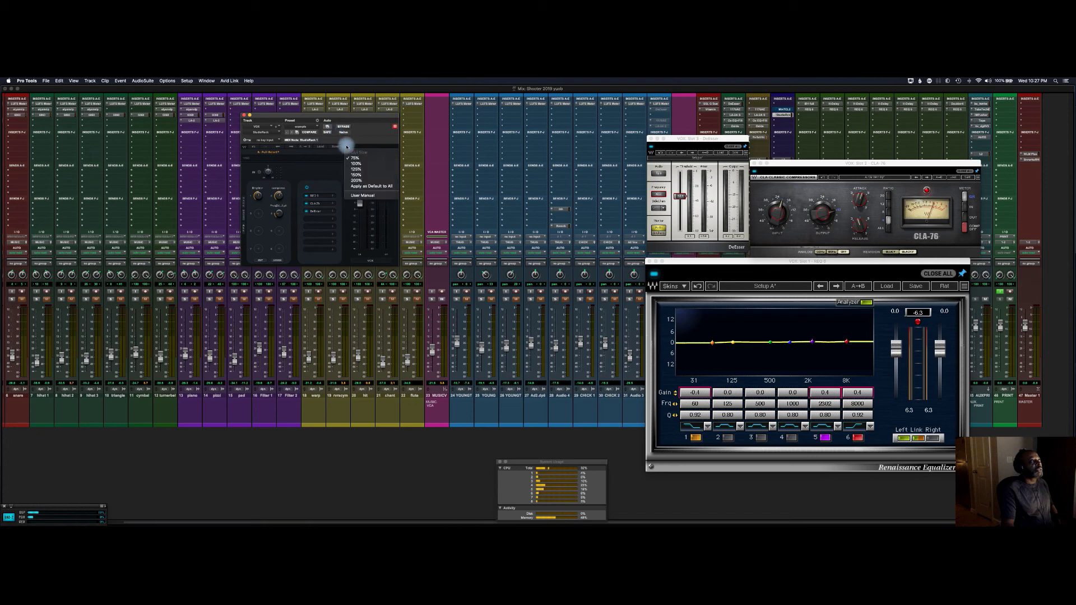
left_click(363, 176)
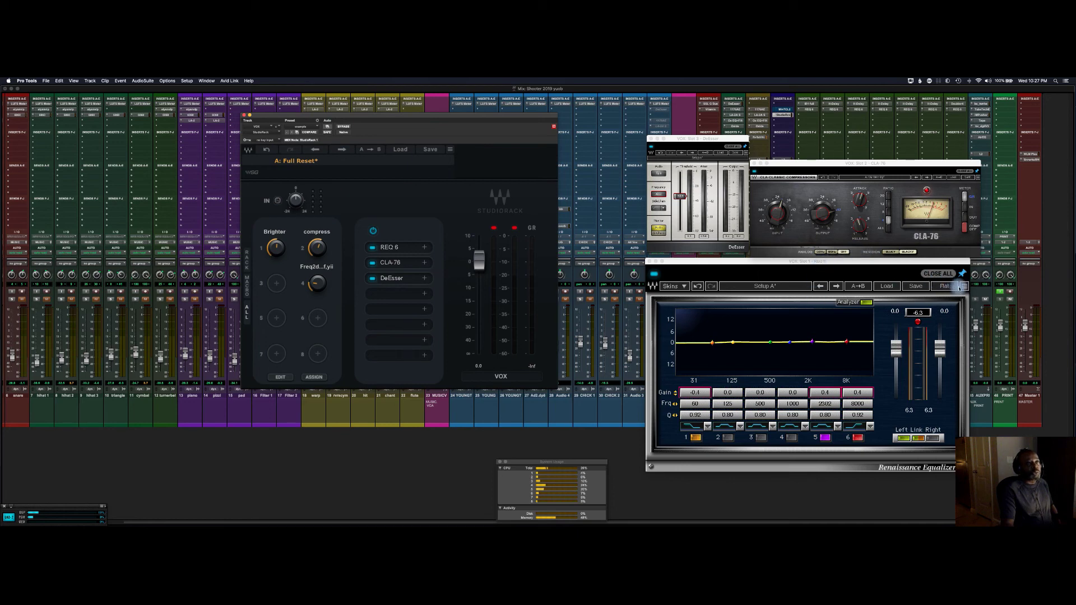
Try the REQ 6 window at 75% and 100% sizes, and return it to 200%.
left_click(961, 286)
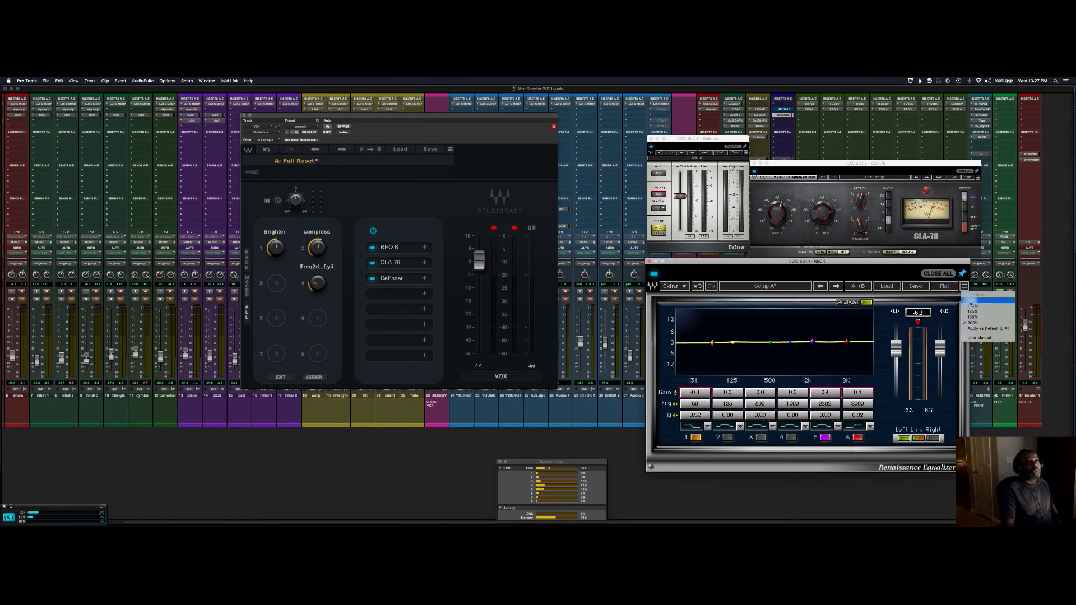
left_click(971, 302)
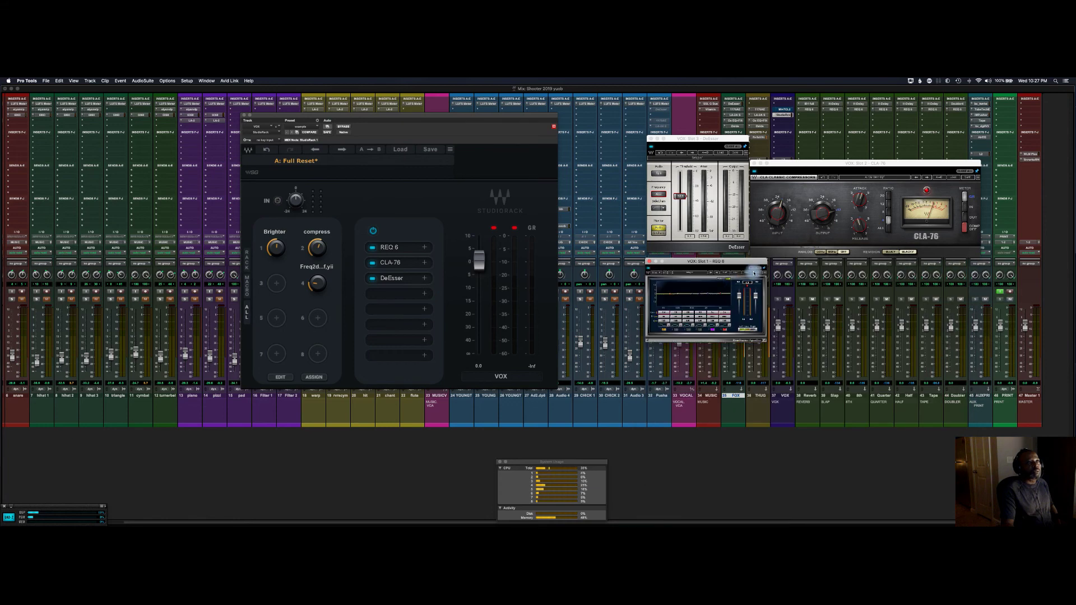
left_click(764, 273)
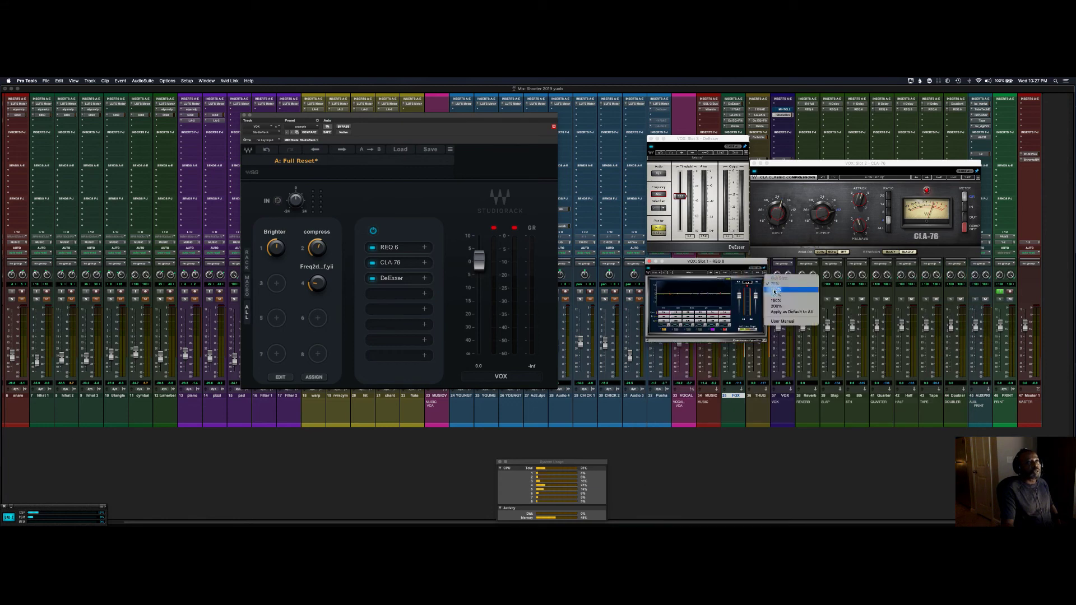
left_click(774, 289)
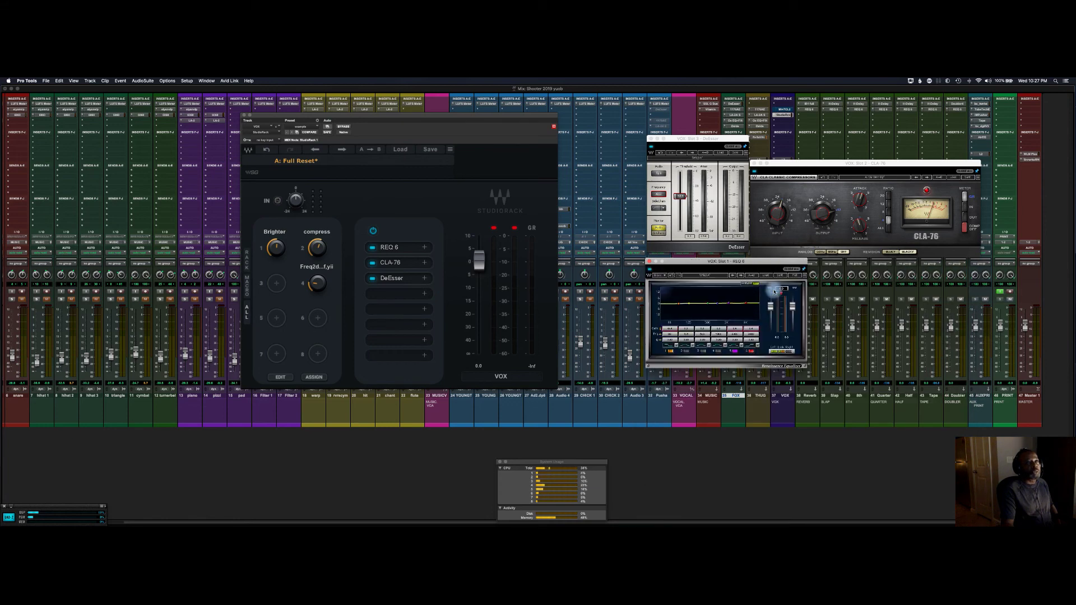
left_click(800, 275)
left_click(817, 310)
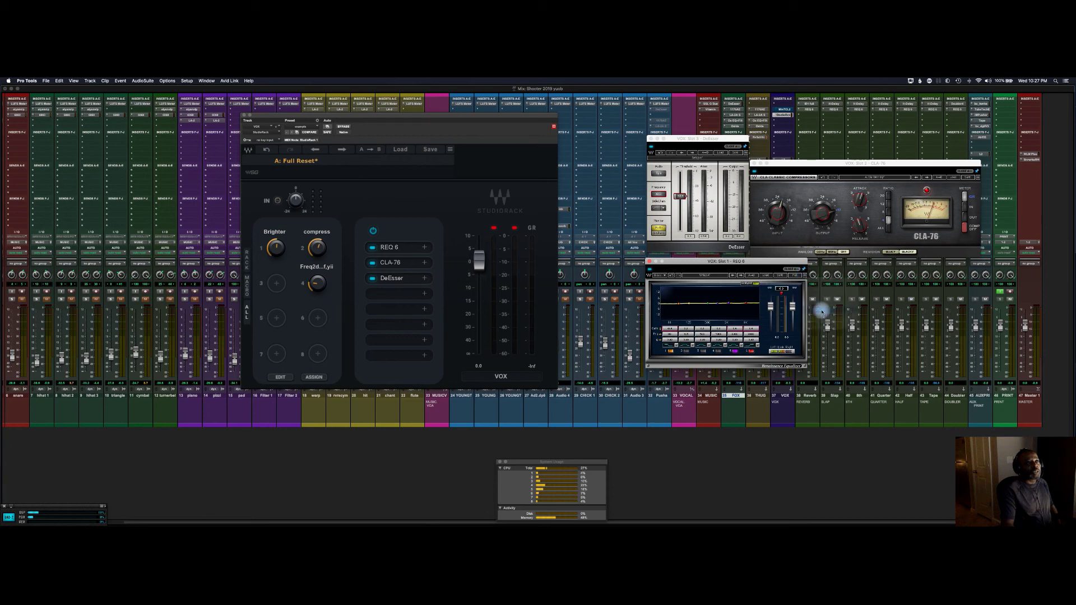
Reposition the REQ 6 window and load the Radio preset from its artist presets.
left_click_drag(803, 262, 740, 198)
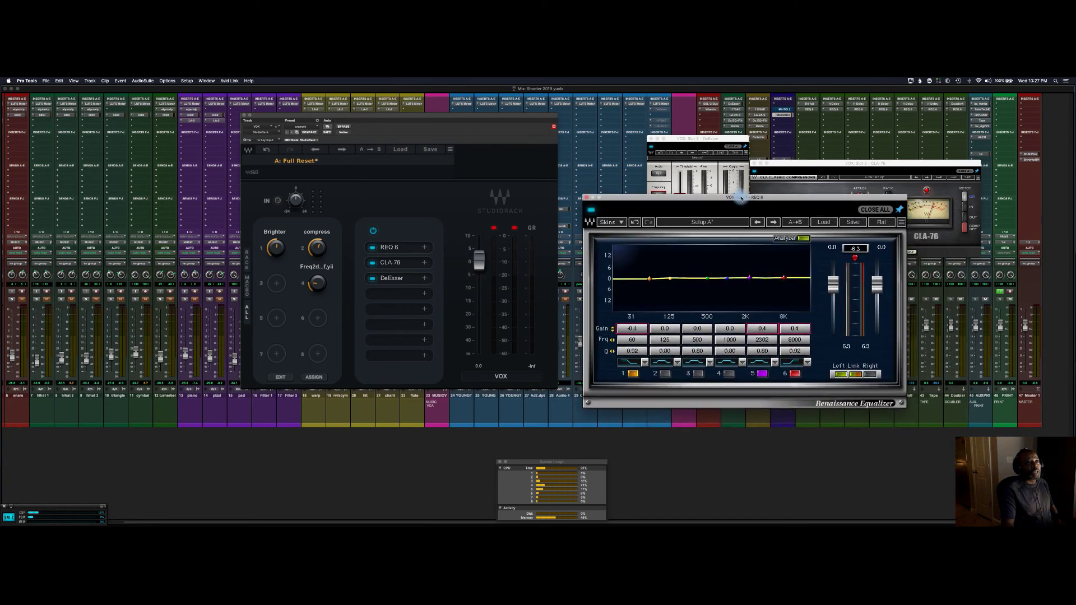
left_click(900, 223)
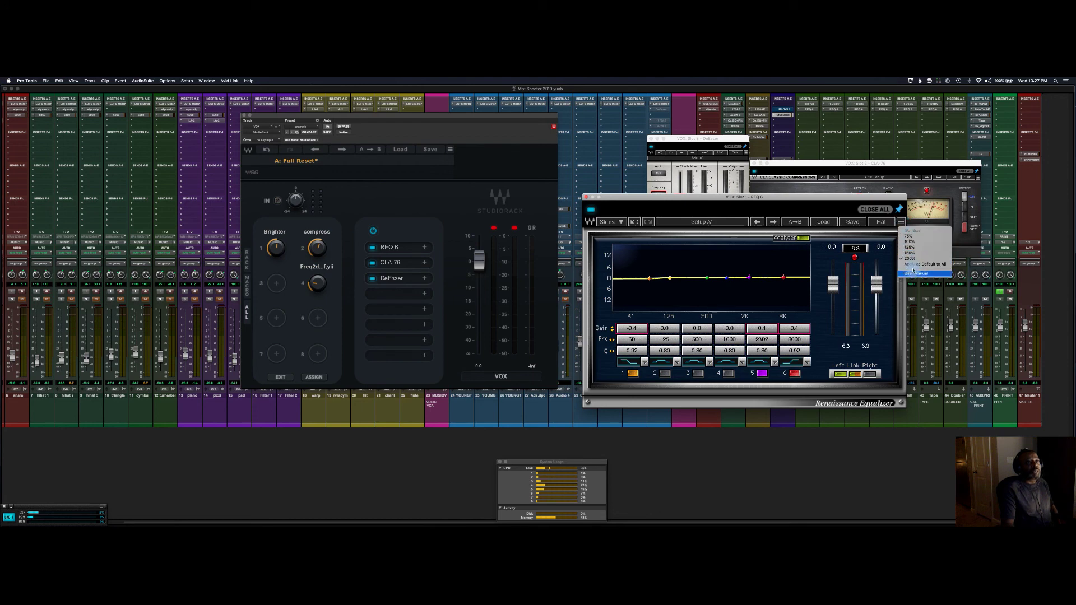
left_click(828, 222)
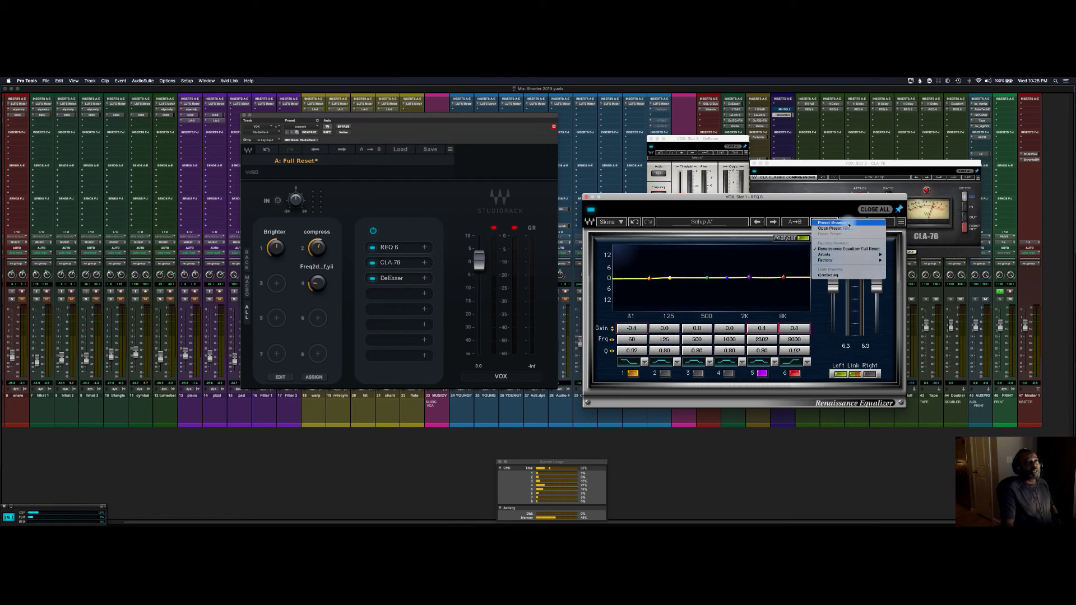
mouse_move(852, 254)
mouse_move(909, 308)
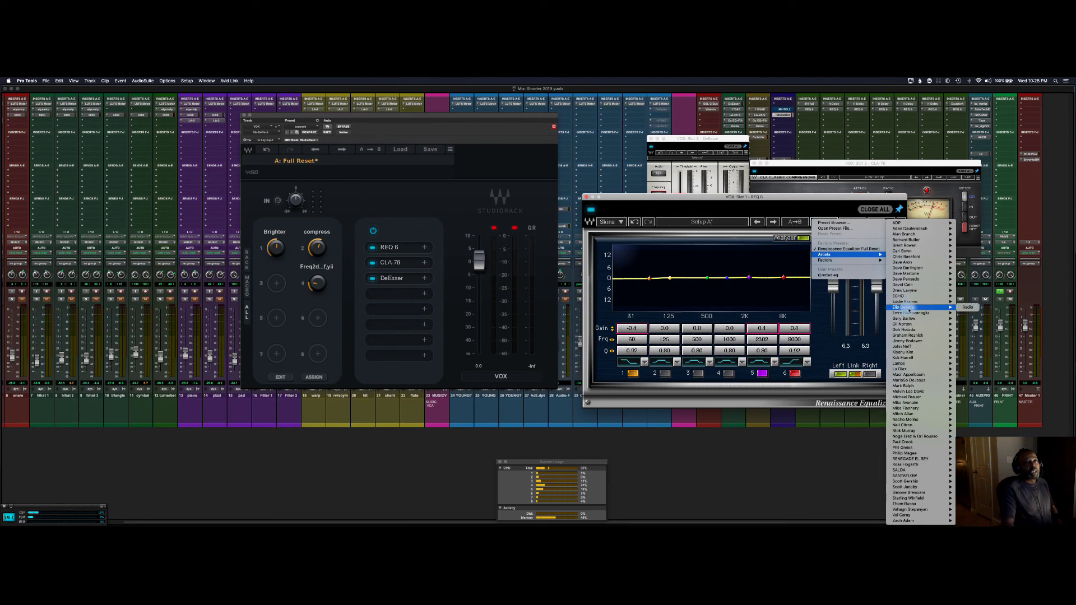
left_click(973, 309)
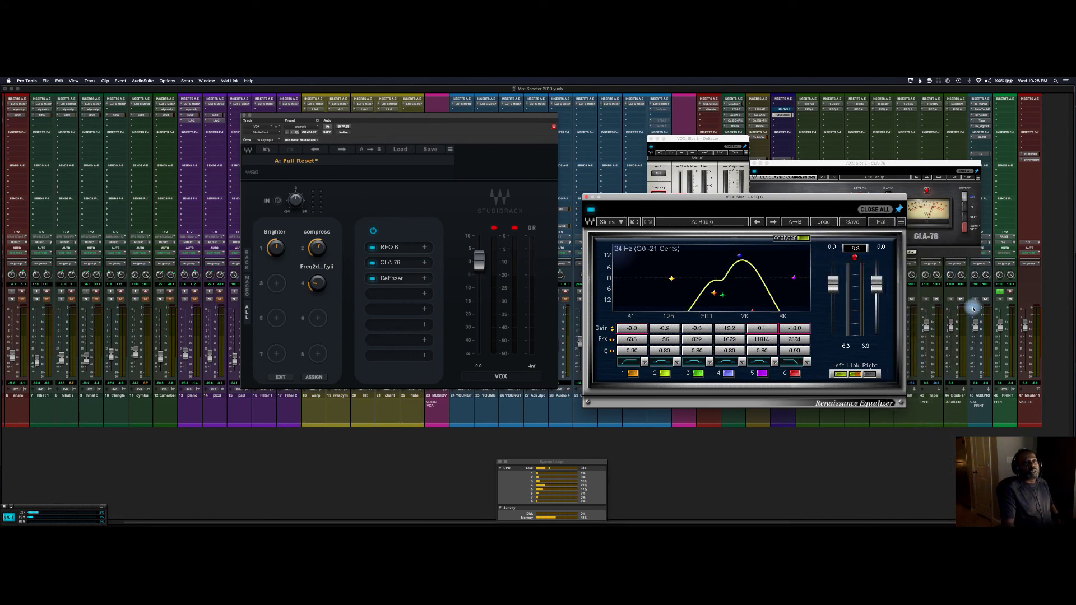
Open REQ 6's preset browser and try the Acoustic Guitar Clear, Piano, Heavy Rhythm Guitar and Metal Rhythm Guitar presets.
left_click(822, 223)
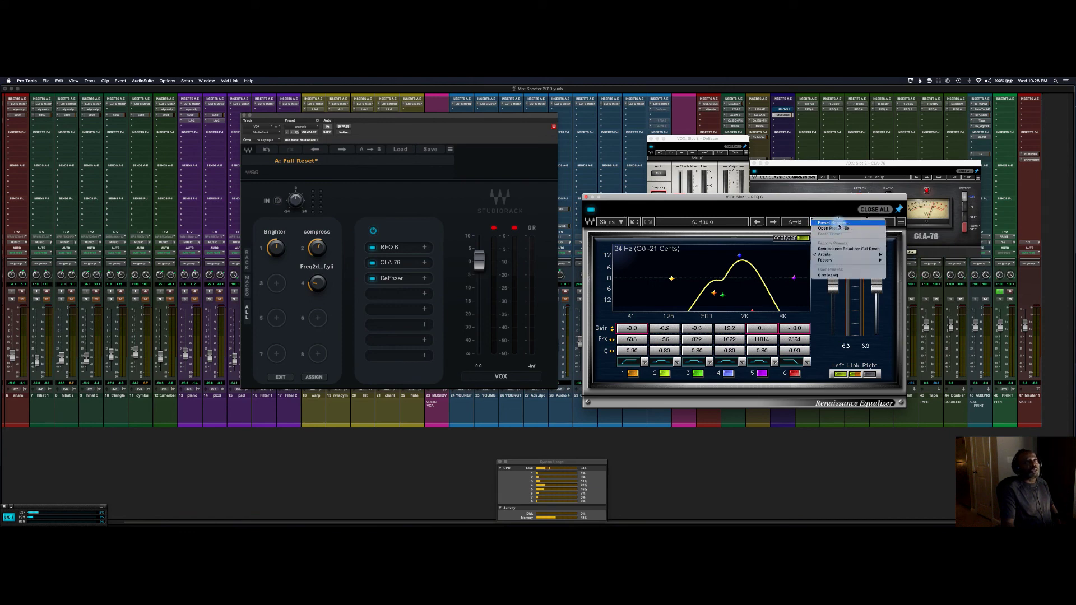
left_click(839, 224)
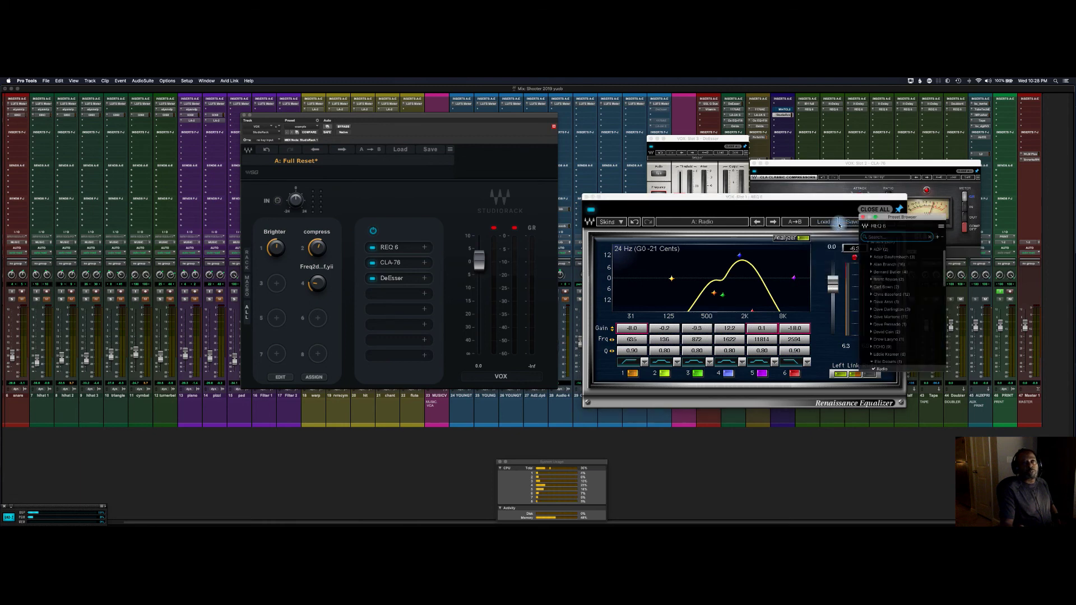
left_click(872, 280)
left_click(883, 288)
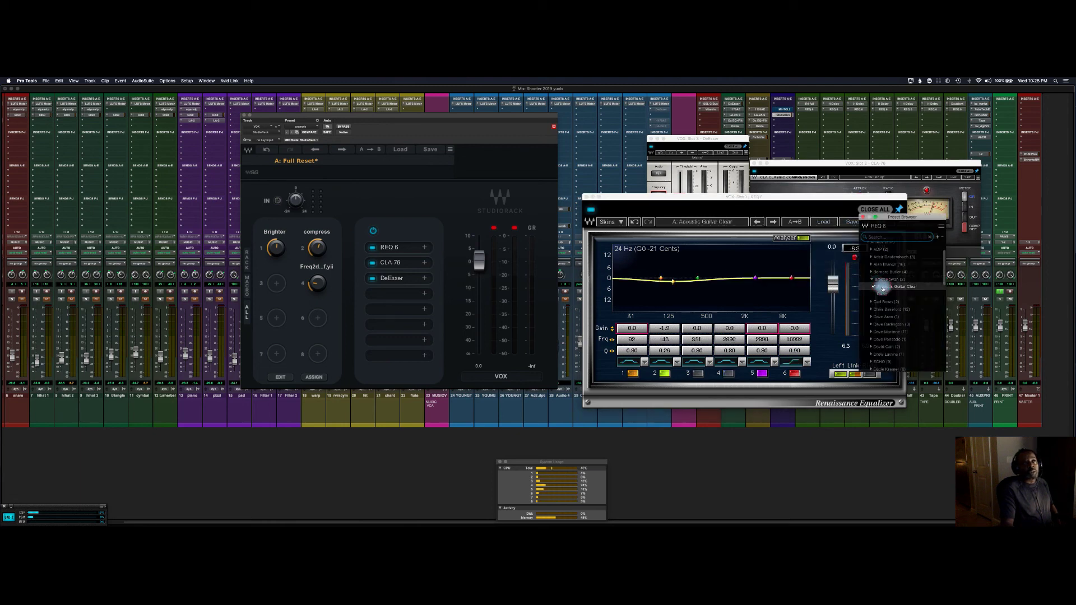
left_click(883, 294)
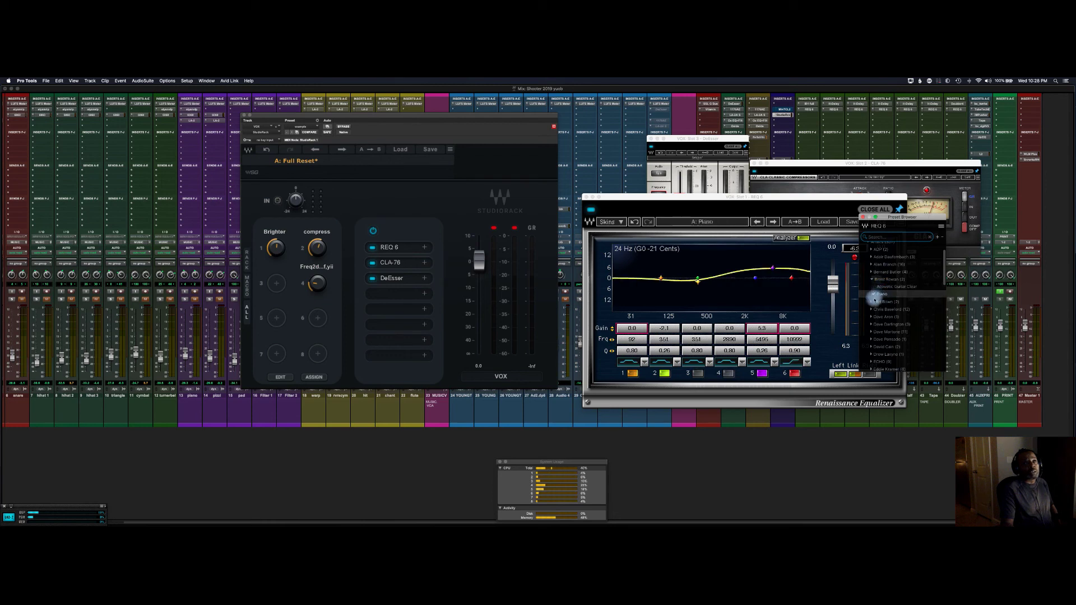
left_click(872, 301)
left_click(886, 310)
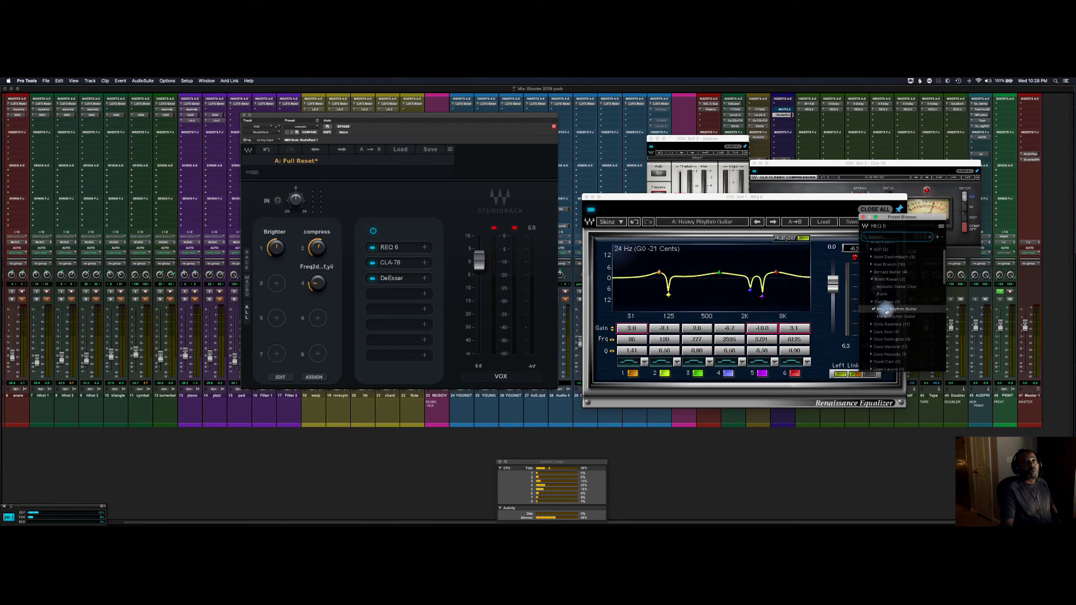
left_click(888, 317)
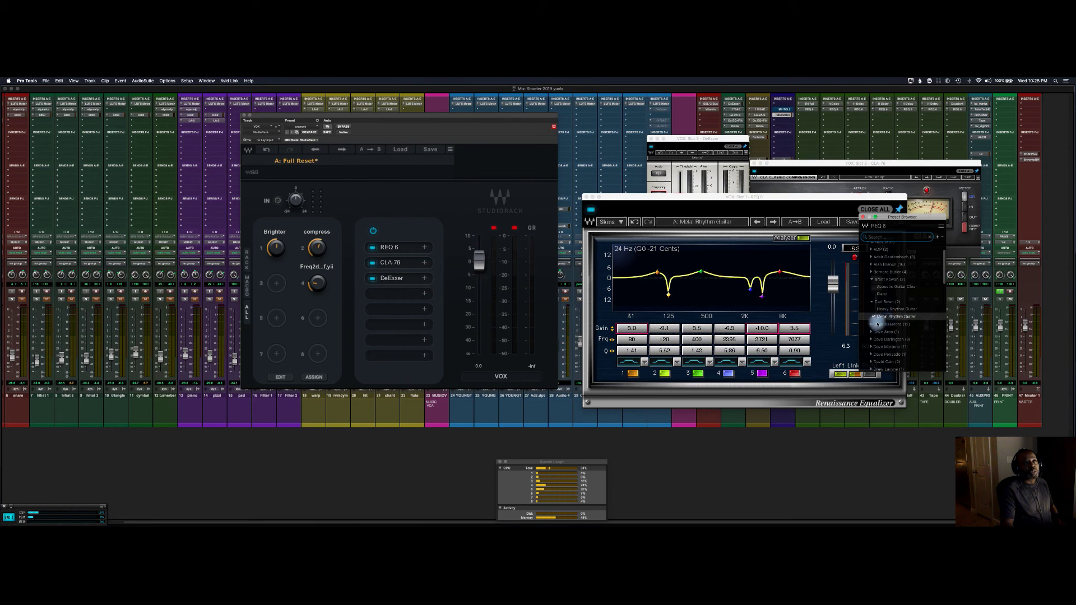
Expand the next artist folder in the preset browser and try presets from Bass AMP through EGTR 1 to EGTR 2.
left_click(877, 326)
left_click(884, 333)
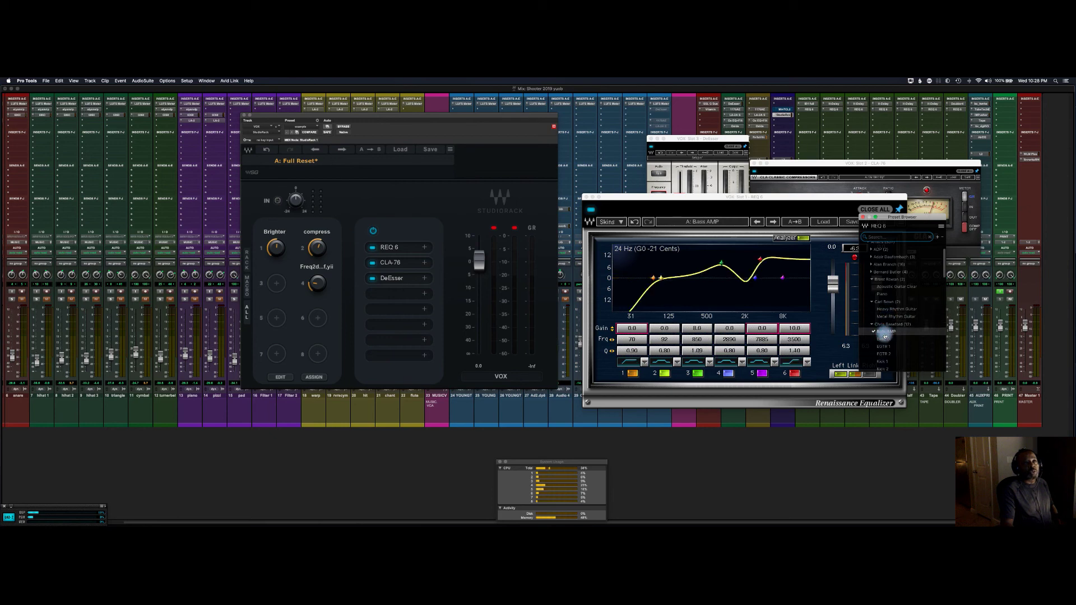
left_click(885, 339)
left_click(885, 347)
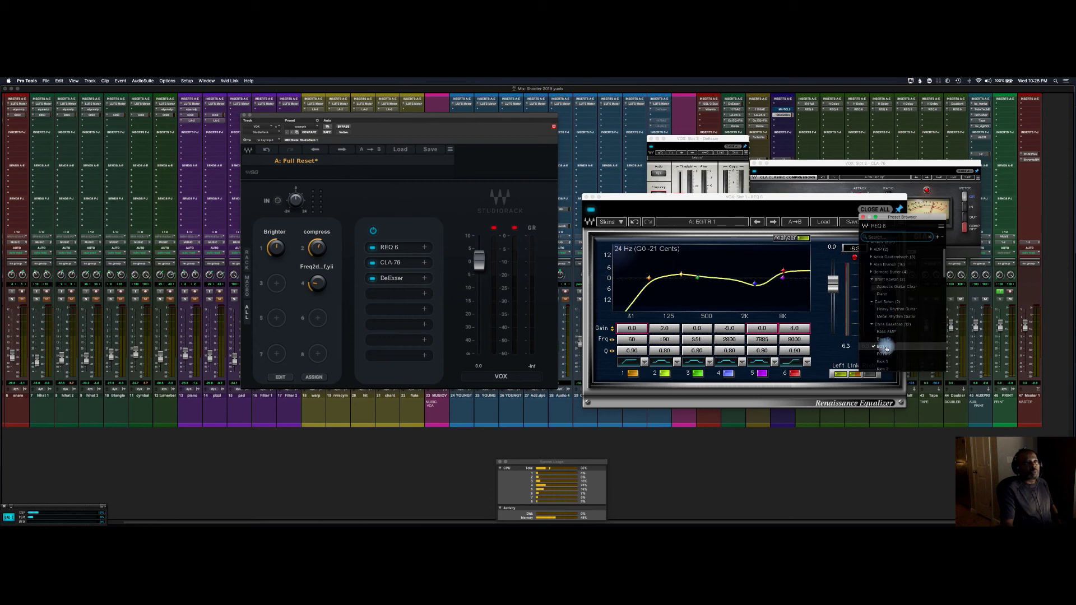
left_click(885, 354)
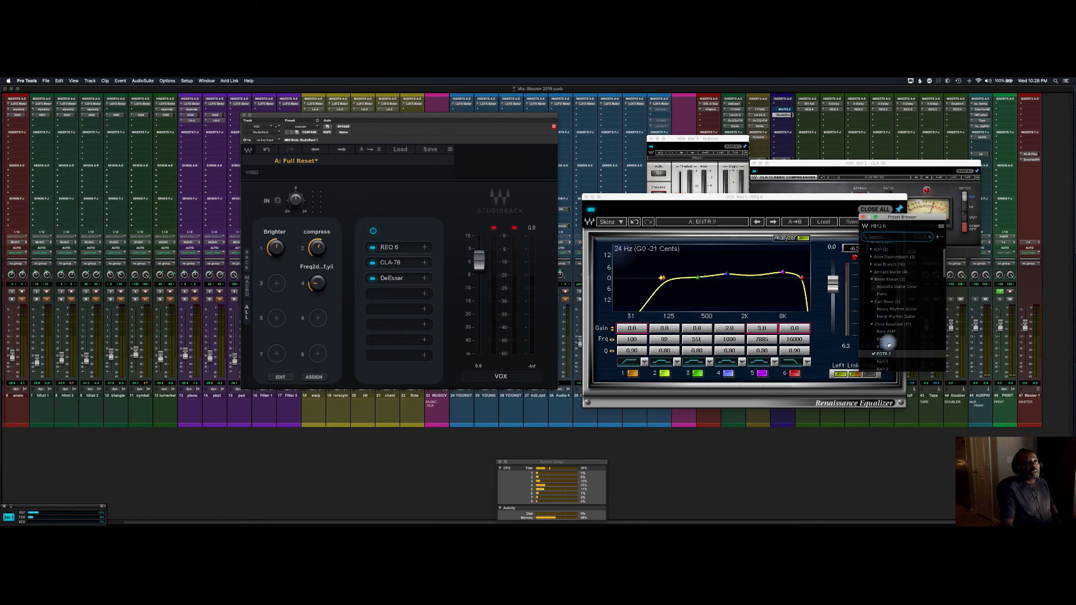
Load the Kick 1 preset into REQ 6 from the same artist's preset list.
left_click(823, 222)
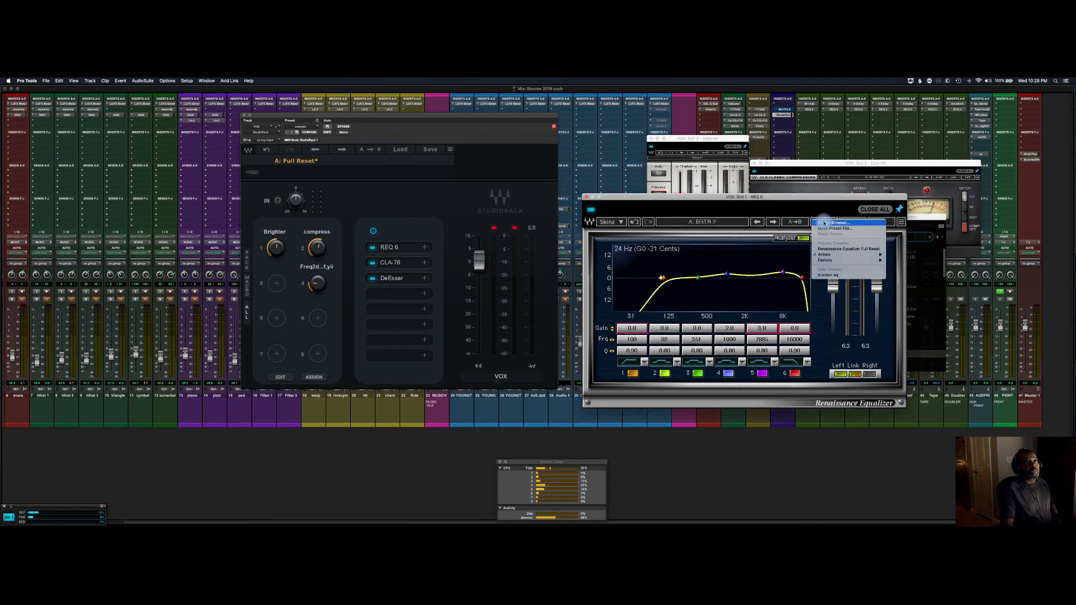
left_click(824, 223)
left_click(823, 222)
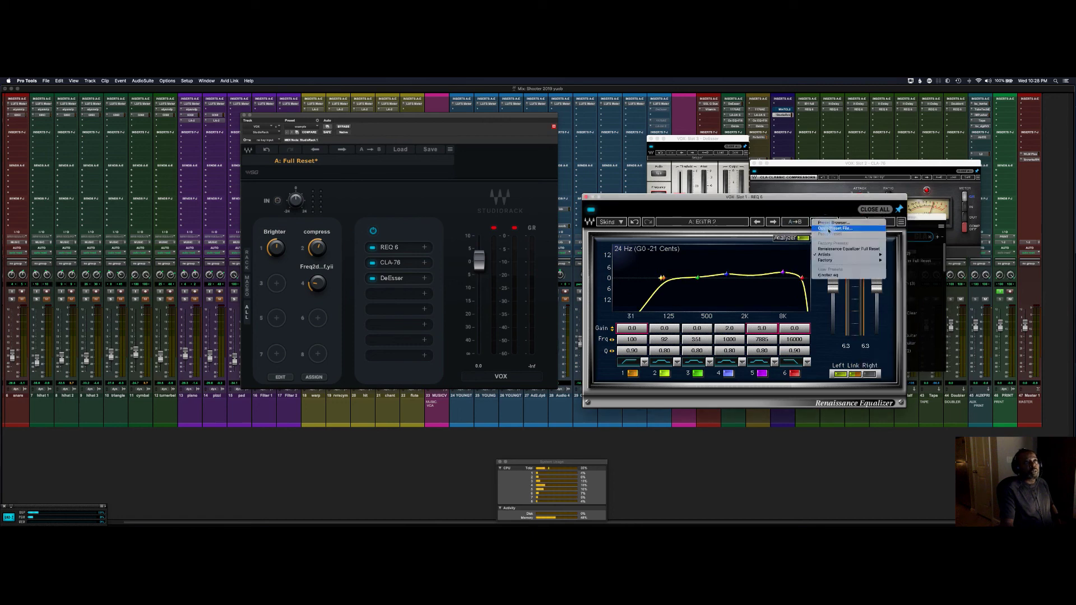
mouse_move(837, 256)
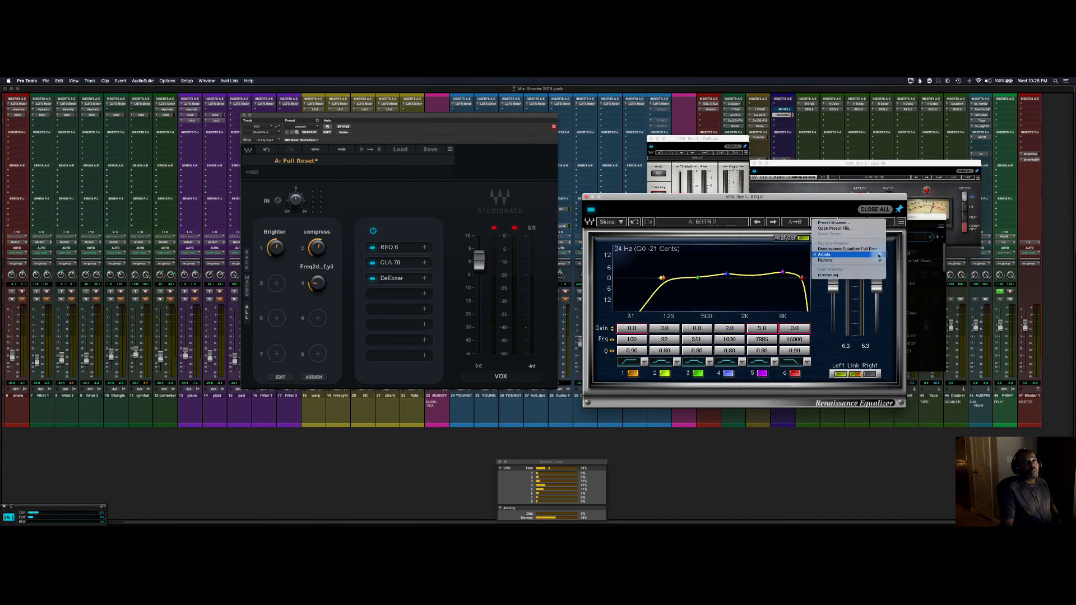
mouse_move(925, 257)
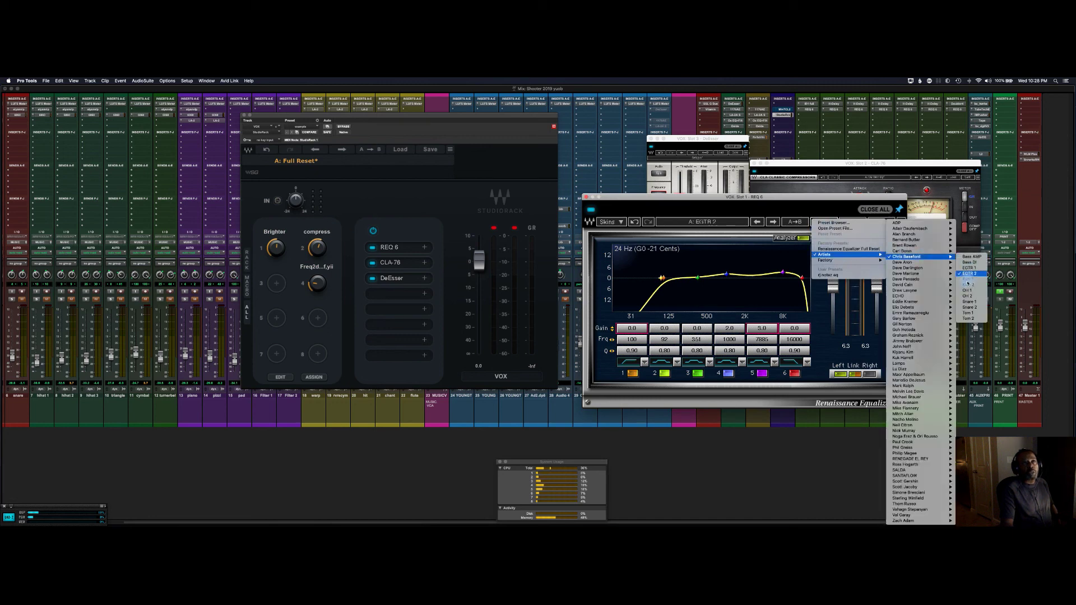
left_click(967, 279)
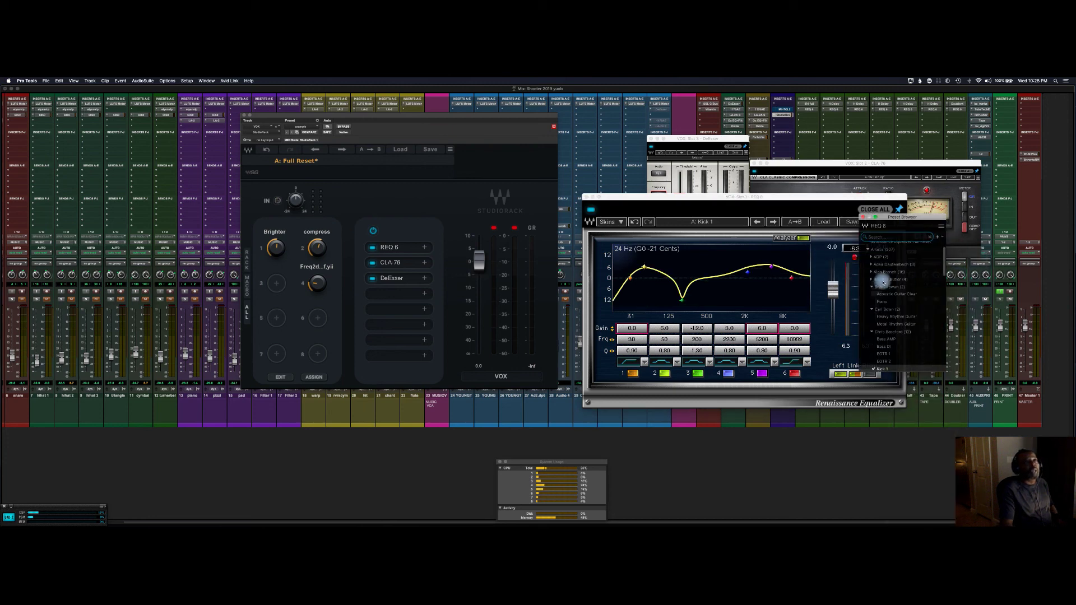
Try the Piano preset, load Heavy Rhythm Guitar into REQ 6, and close the preset browser.
left_click(880, 302)
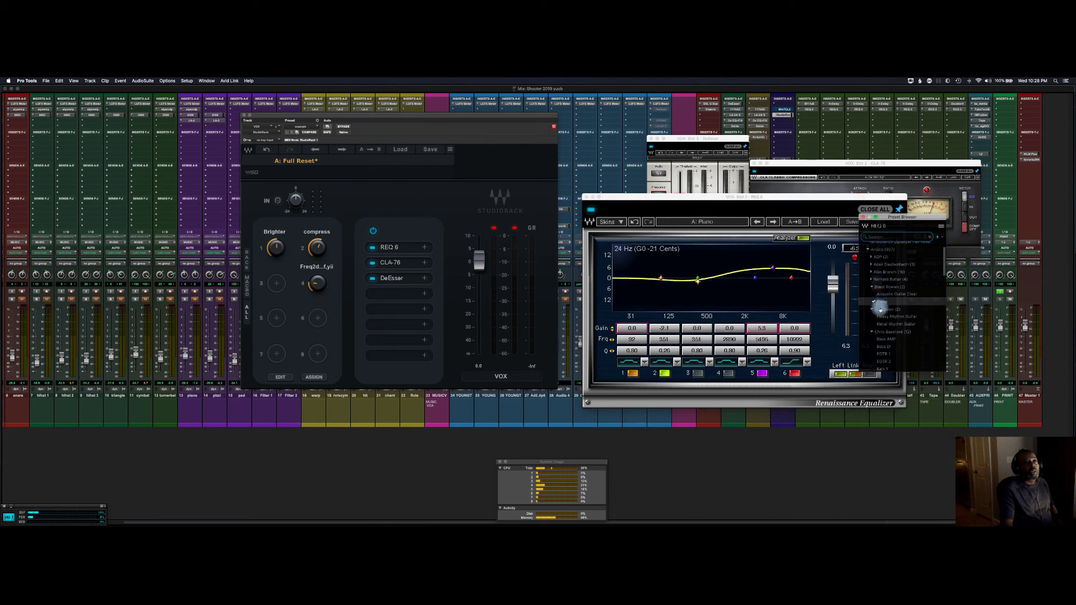
left_click(883, 325)
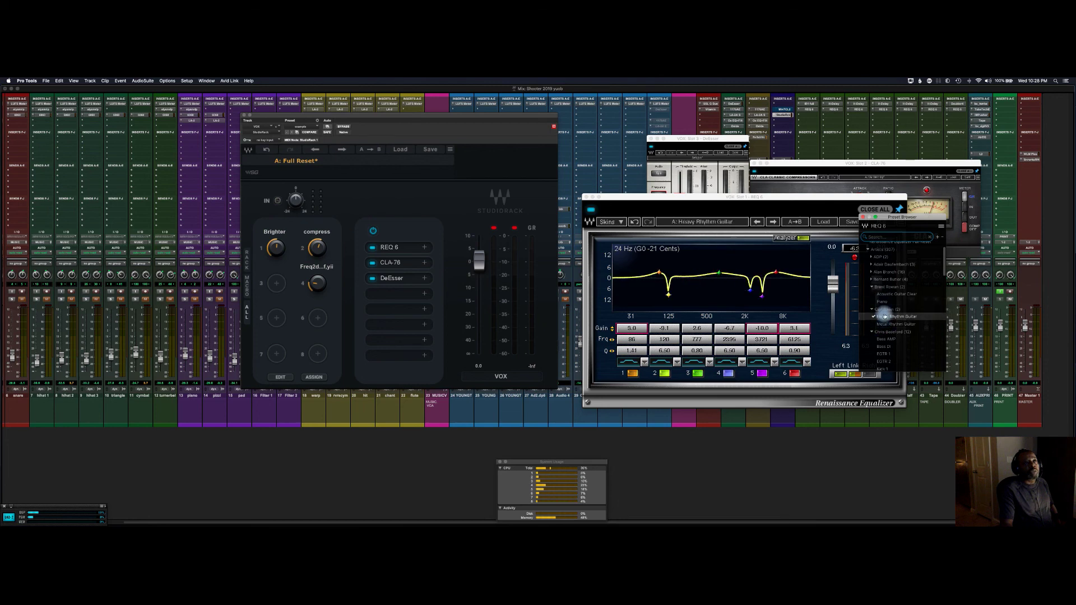
left_click(866, 218)
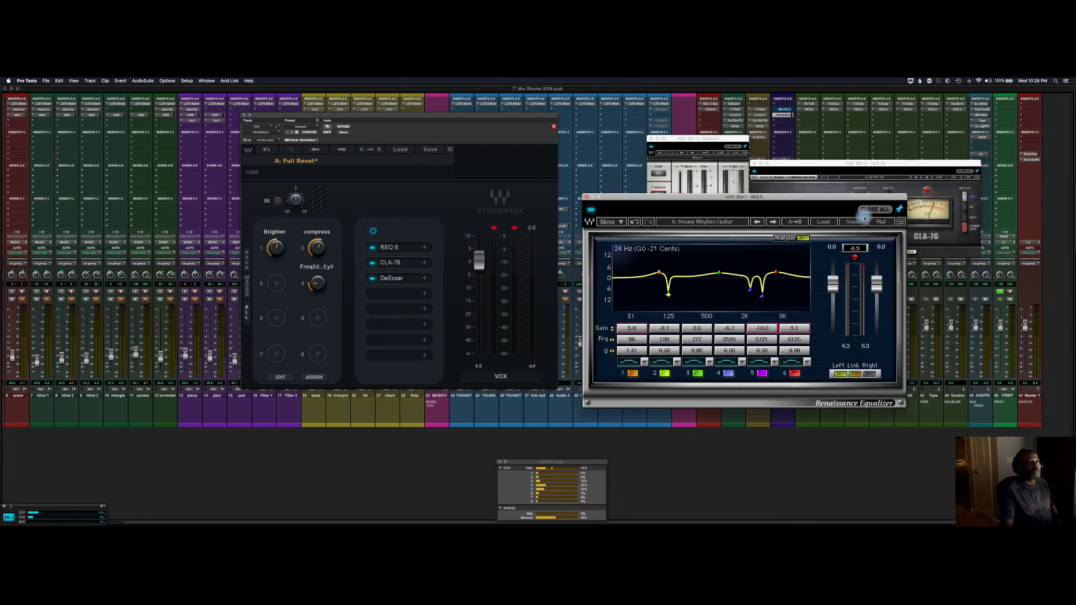
Close the REQ 6, DeEsser and CLA-76 plugin windows.
left_click(585, 198)
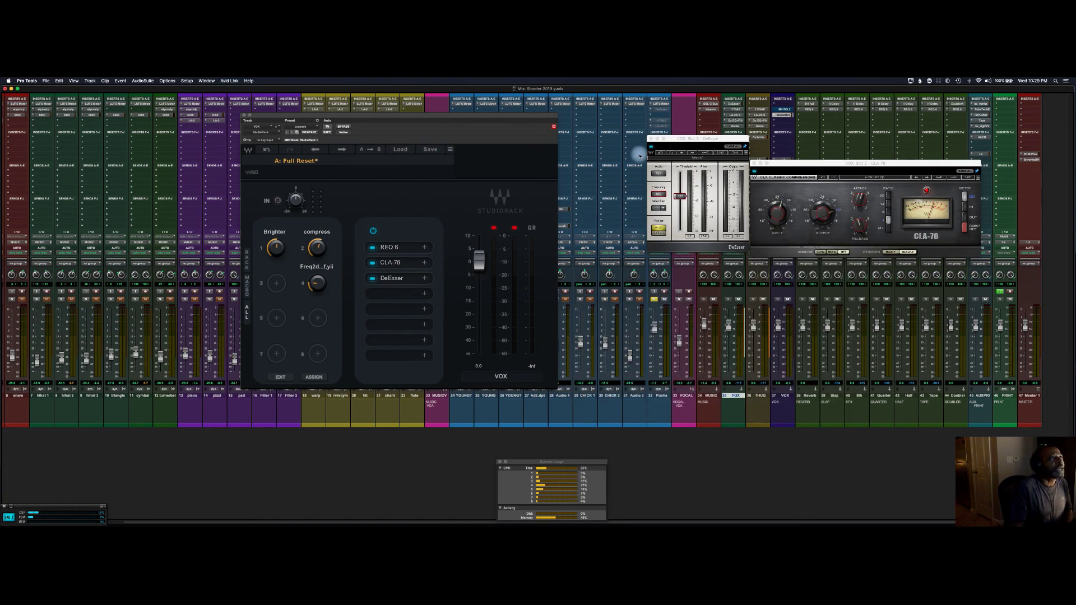
left_click(651, 138)
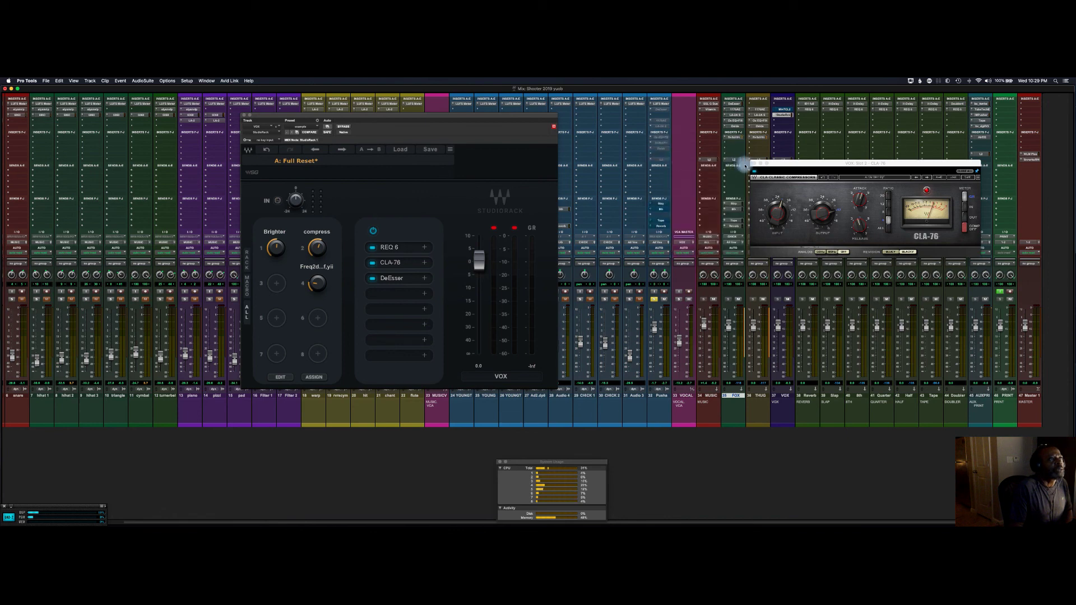
left_click(754, 163)
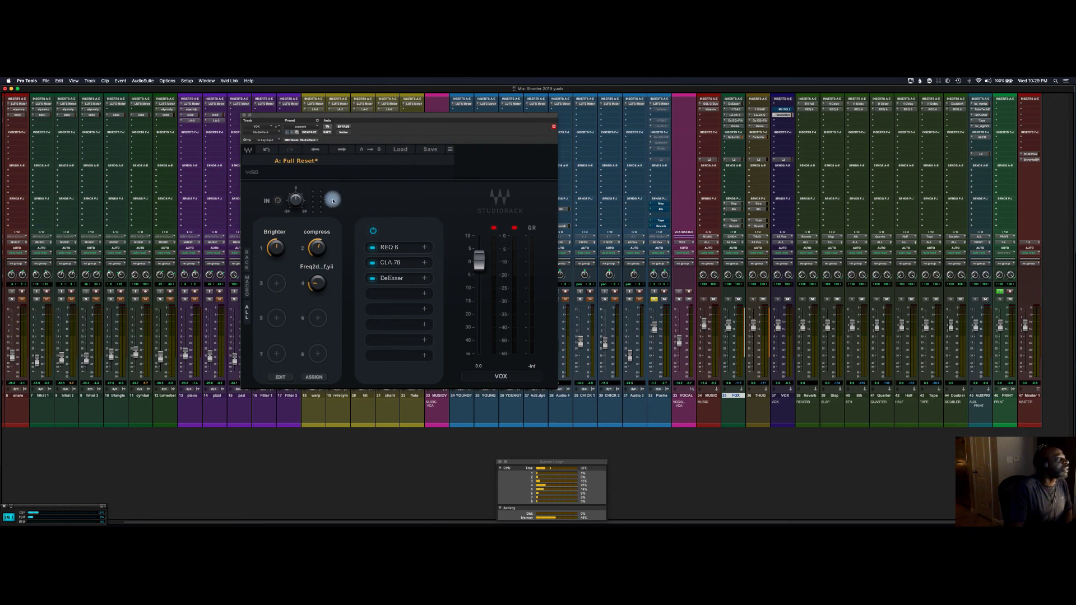
Load the saved StudioRack preset with DeEsser, CLA-76, REQ 6 and a three-branch Parallel Split.
left_click(311, 128)
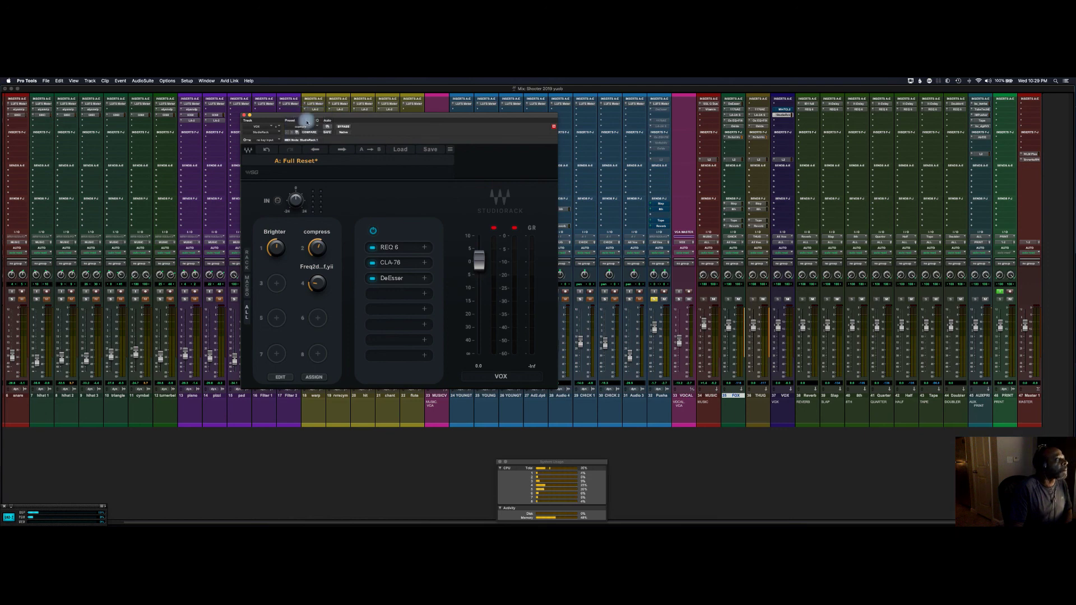
left_click(297, 111)
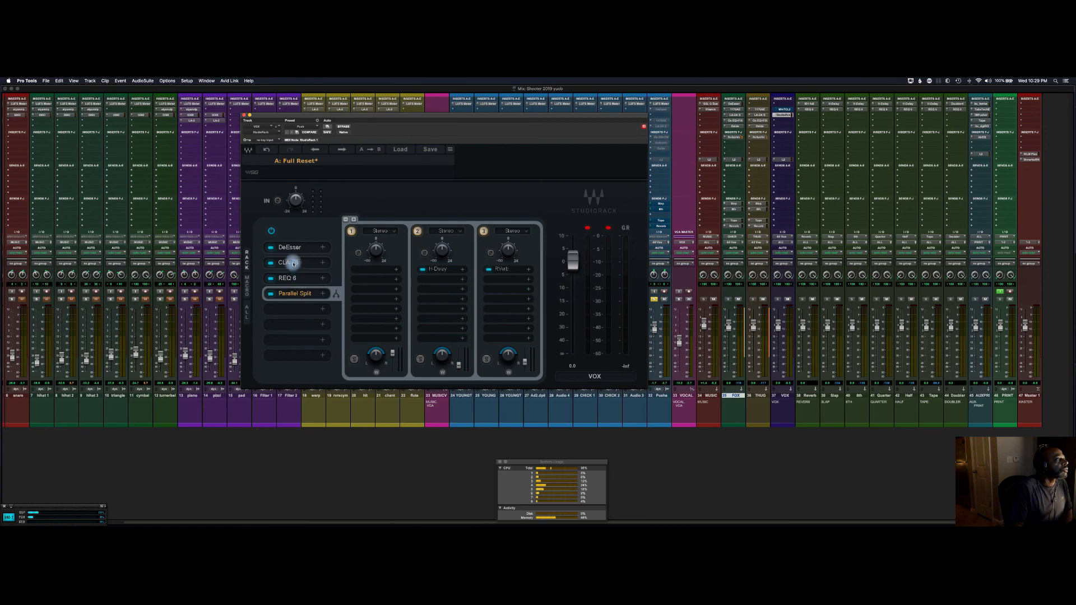
left_click(288, 262)
left_click_drag(451, 299, 493, 287)
left_click(426, 246)
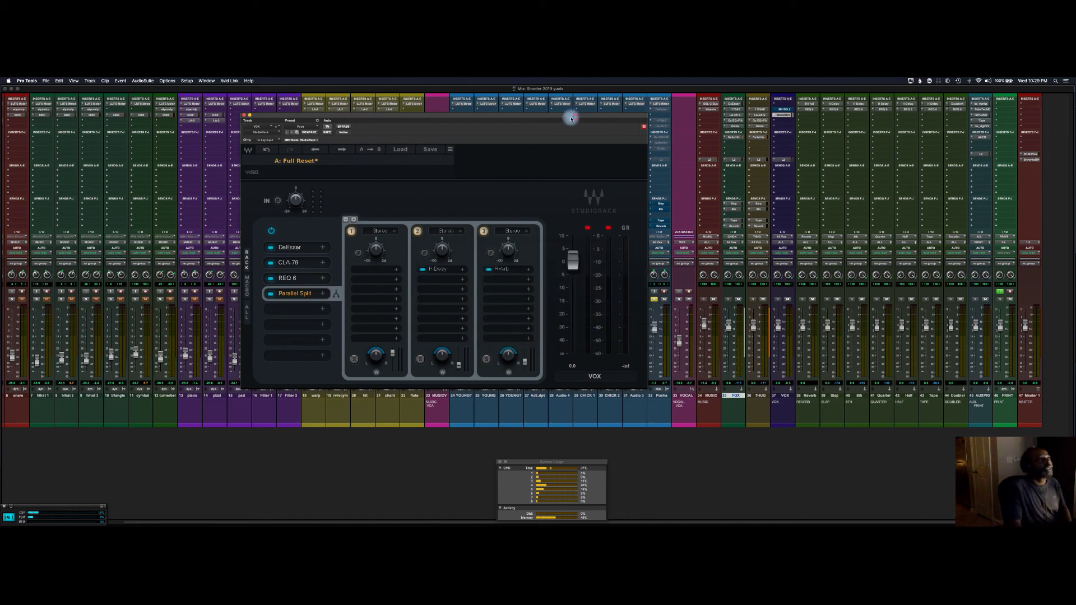
Move the StudioRack window away from the vocal tracks and start playback.
left_click_drag(576, 119, 503, 123)
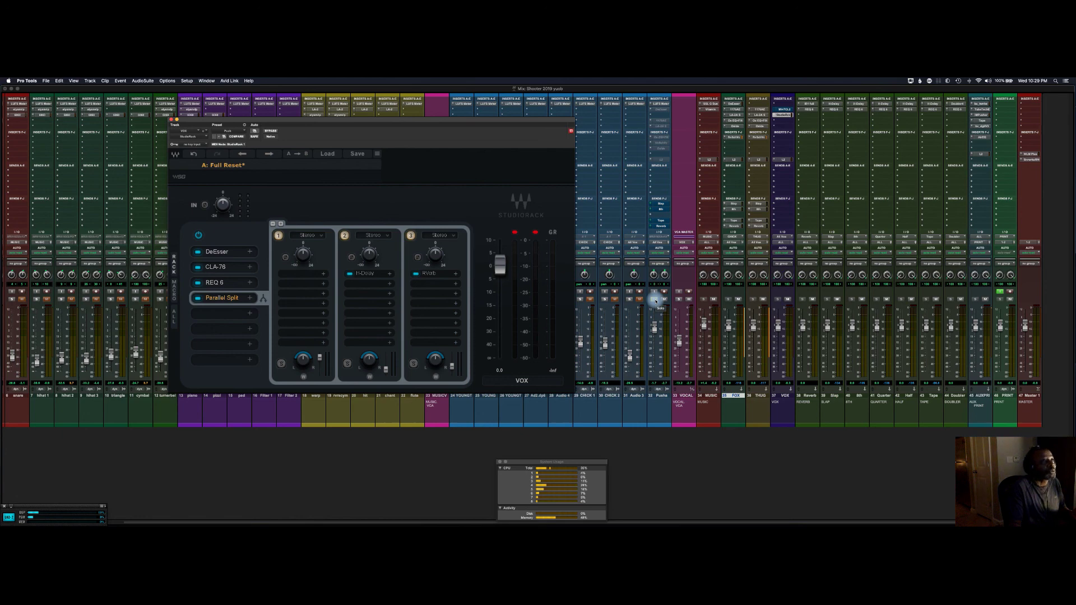
key("space")
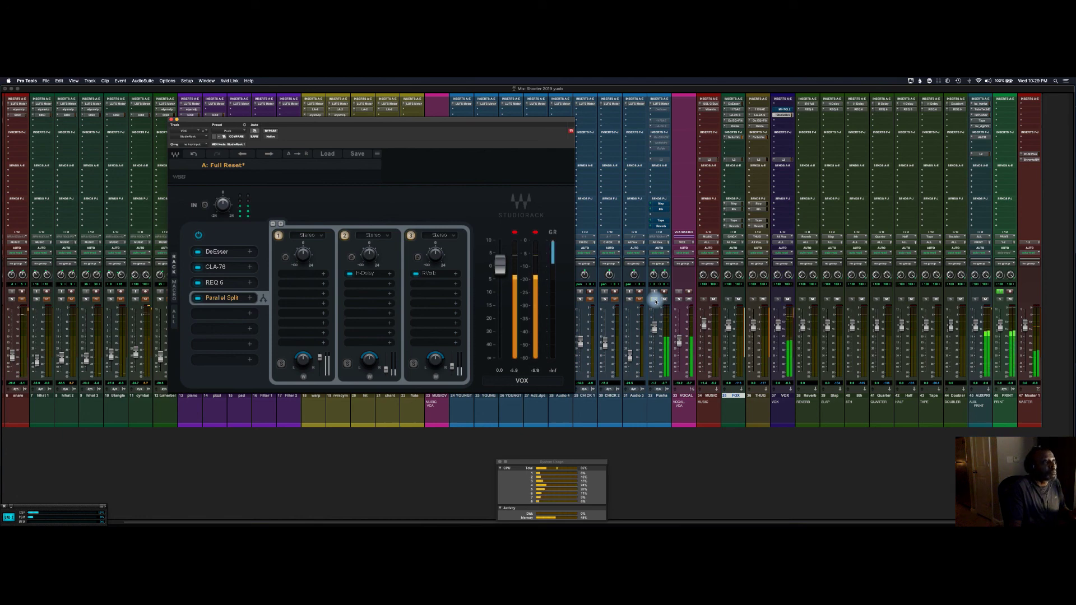